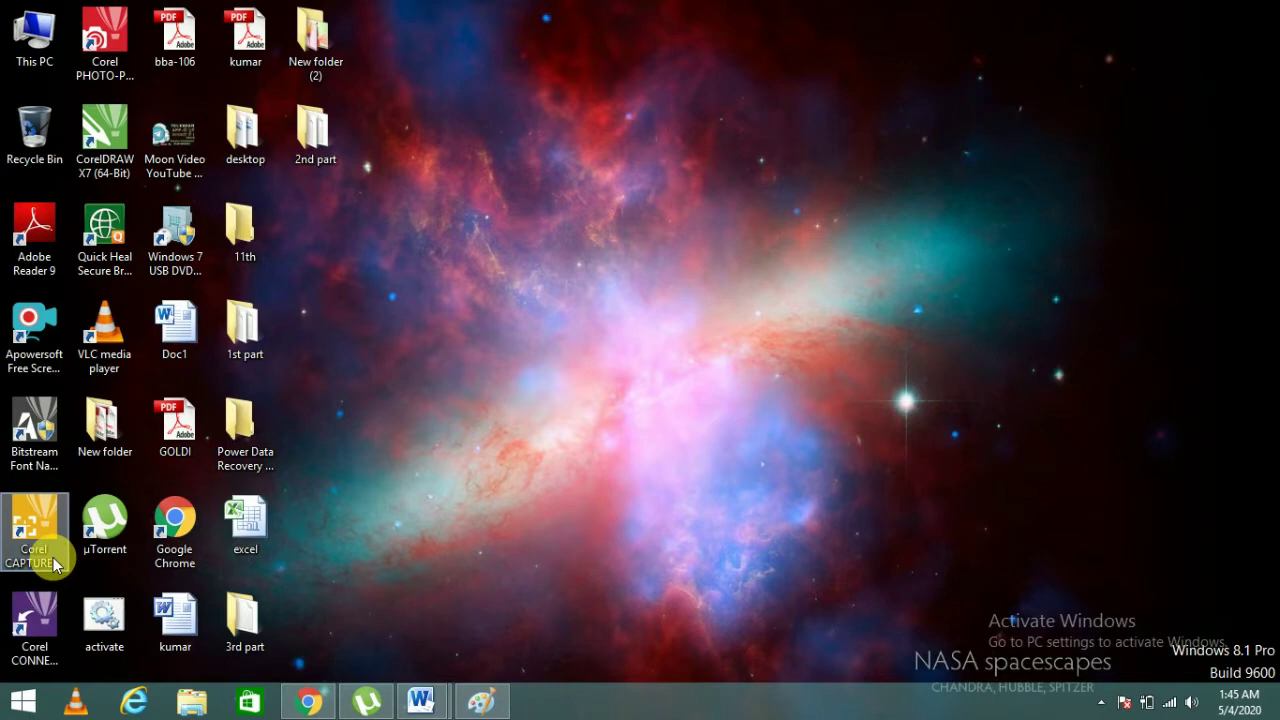
Step: Launch Word with a new blank document, maximize the window and show the References tab
key("super+r")
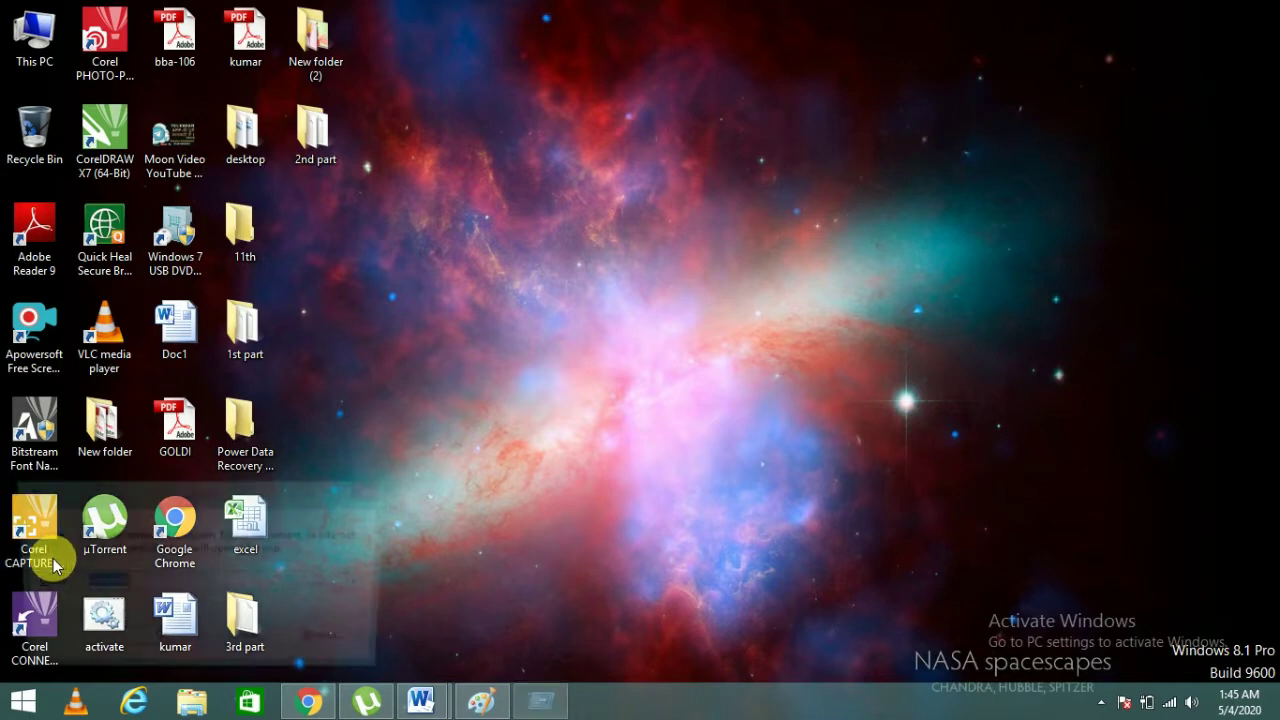
key("Return")
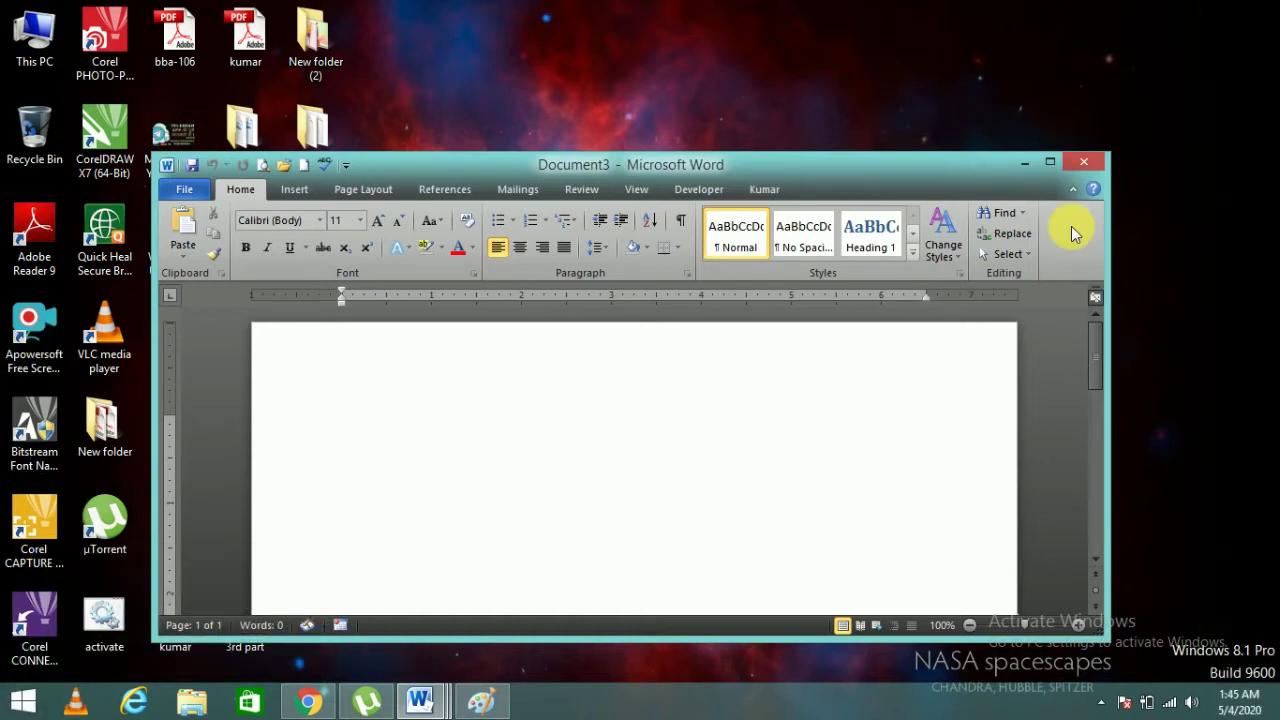
left_click(1050, 160)
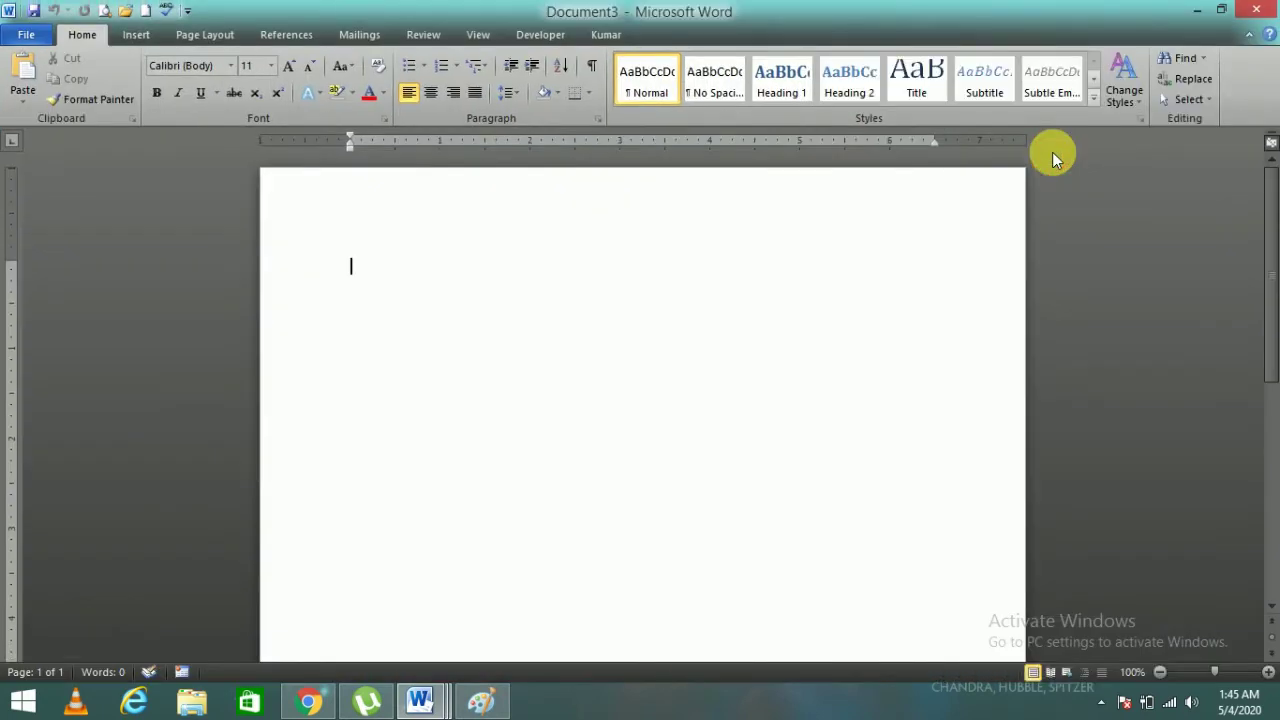
left_click(307, 42)
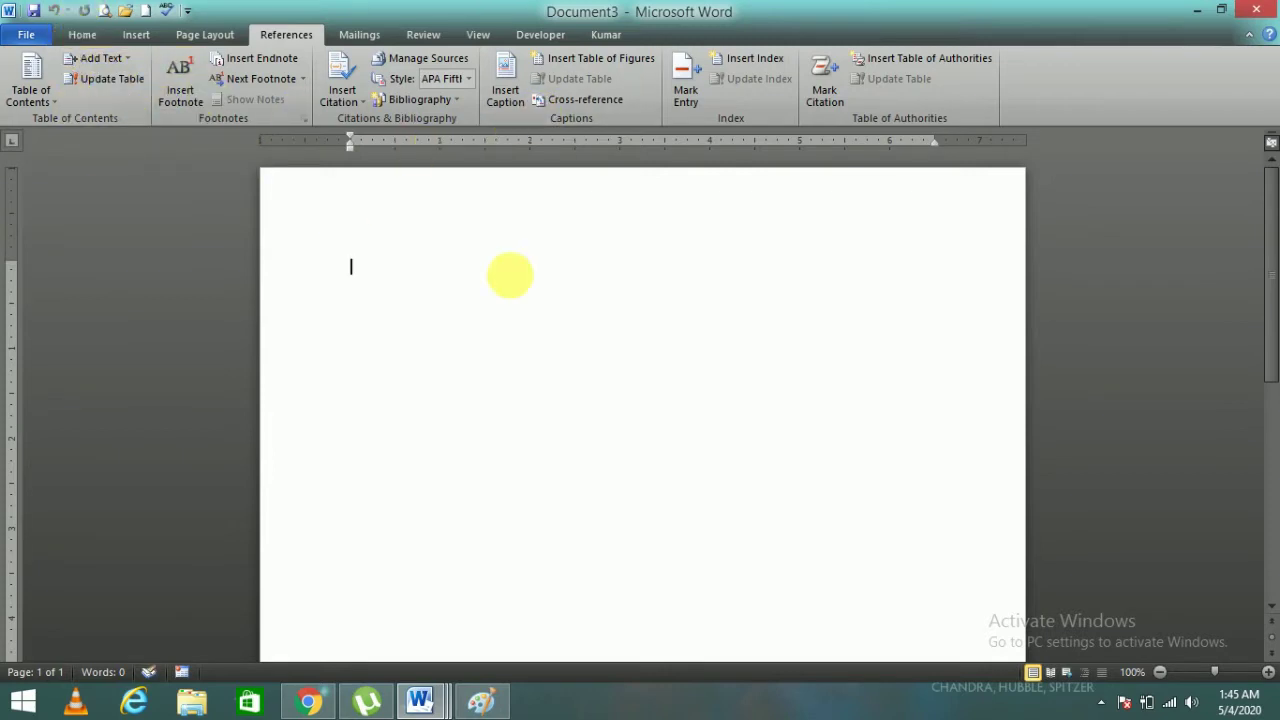
Step: Generate three paragraphs of sample text with =rand()
type("=rand(")
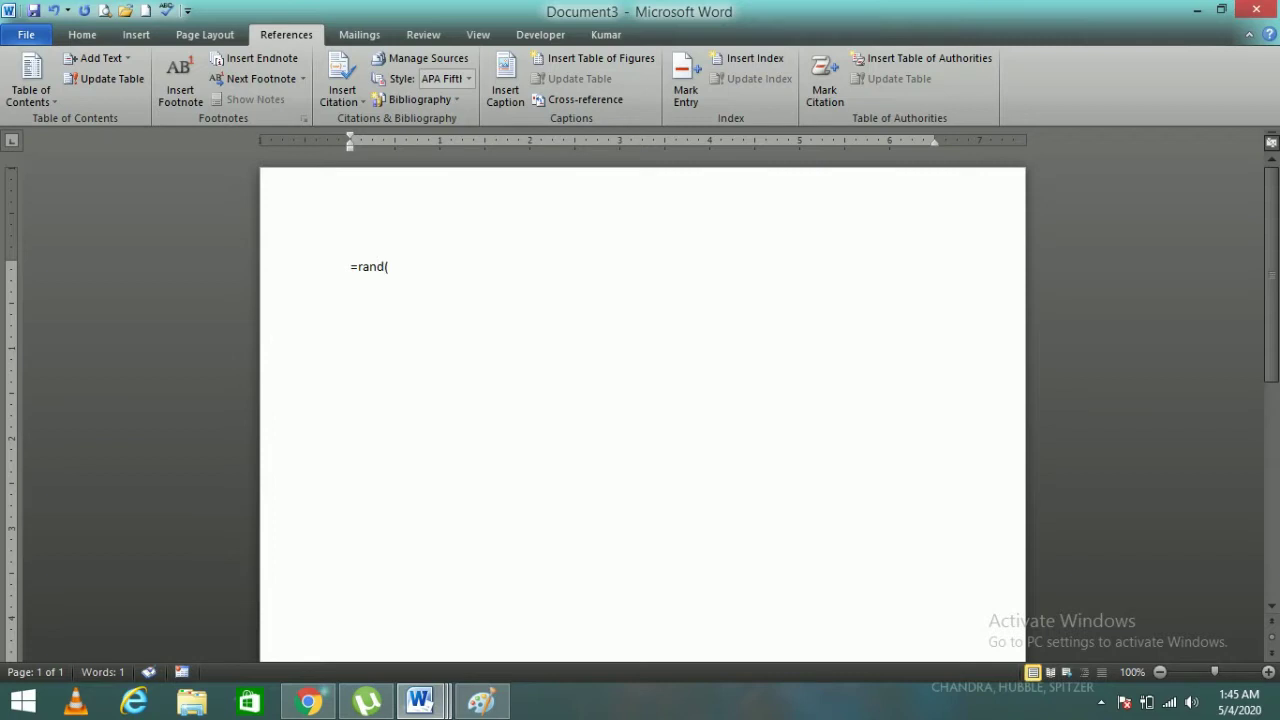
key("Return")
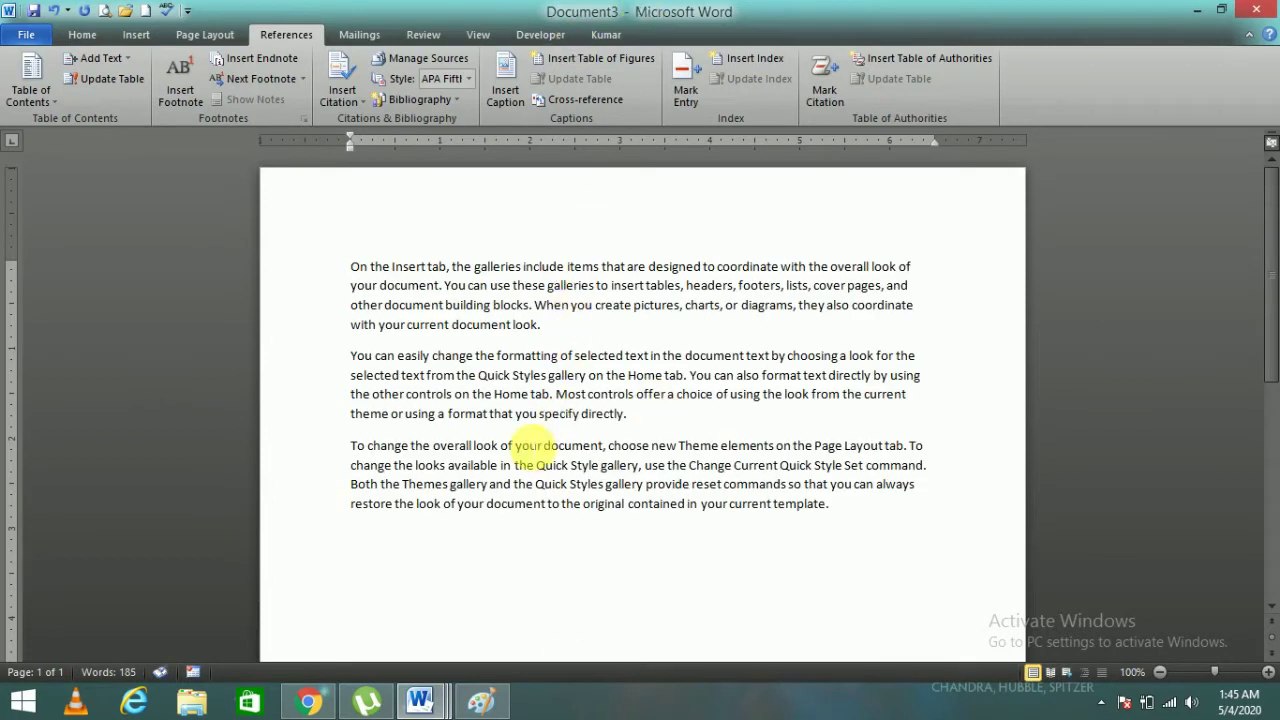
Step: Insert page breaks after the first and second sample paragraphs
left_click(137, 34)
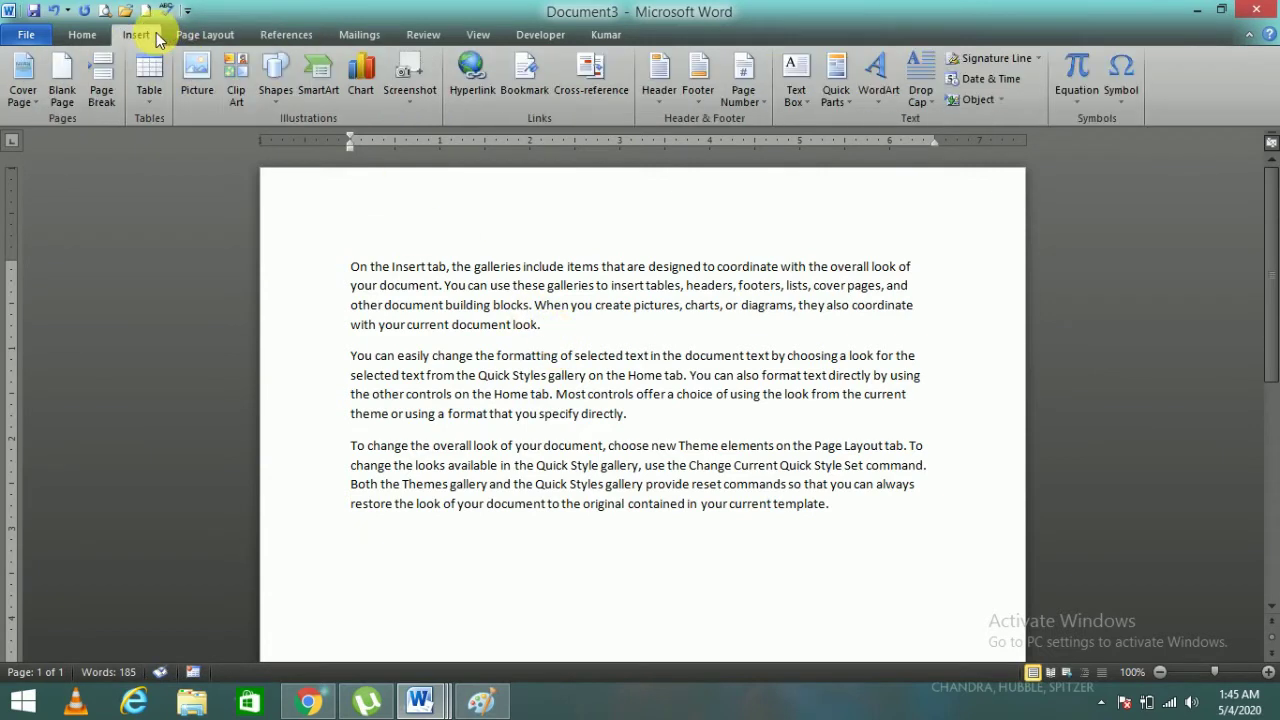
left_click(113, 66)
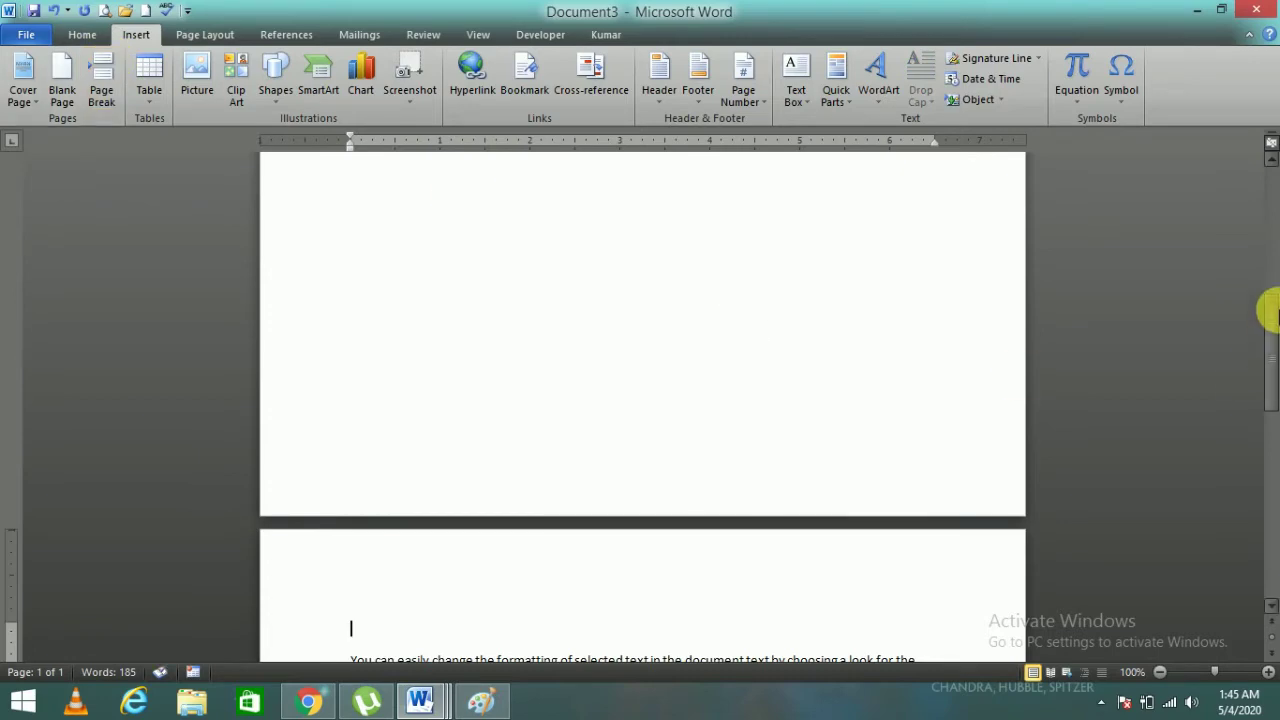
mouse_move(1270, 350)
left_mouse_down()
mouse_move(1270, 160)
mouse_move(1274, 437)
left_mouse_up()
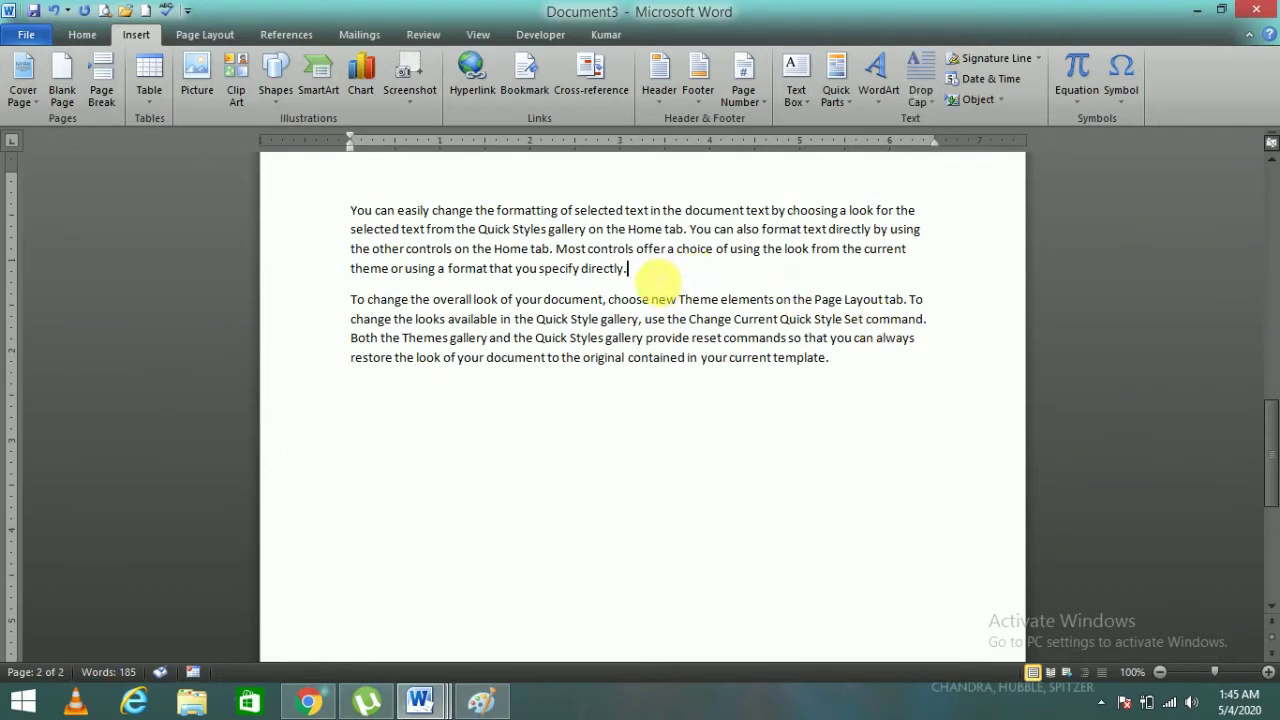
left_click(110, 80)
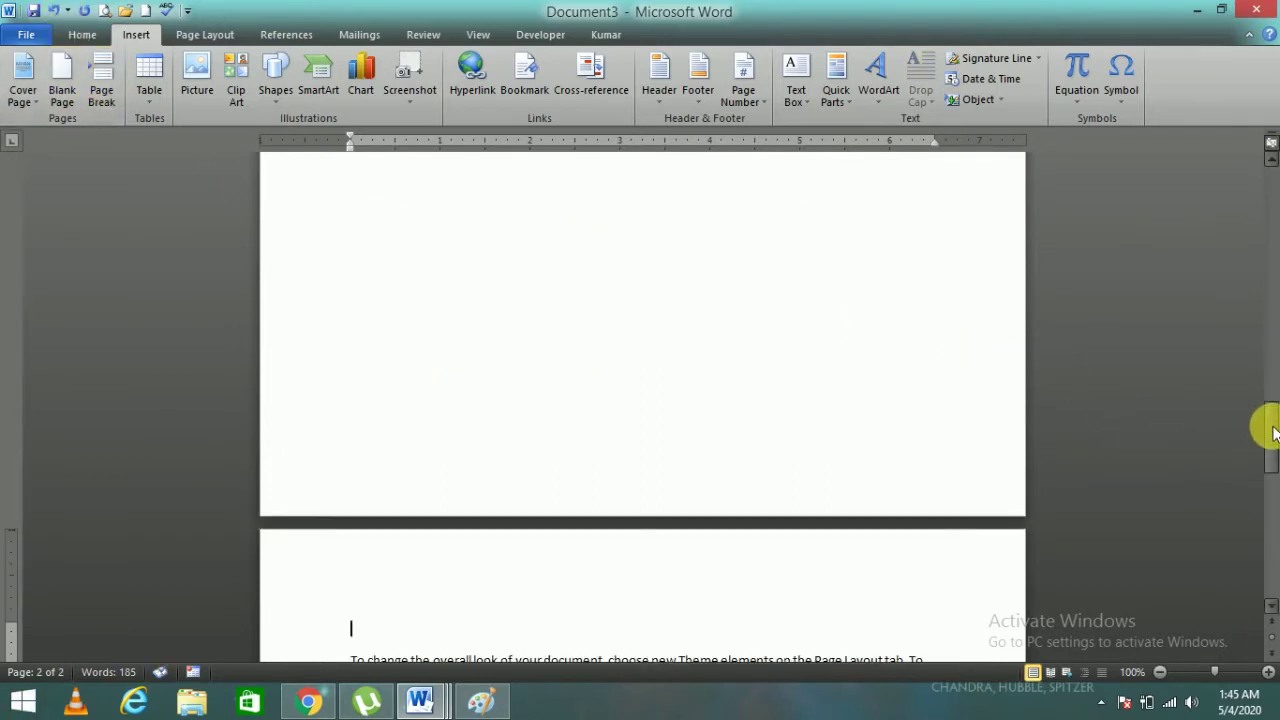
left_click_drag(1272, 430, 1268, 125)
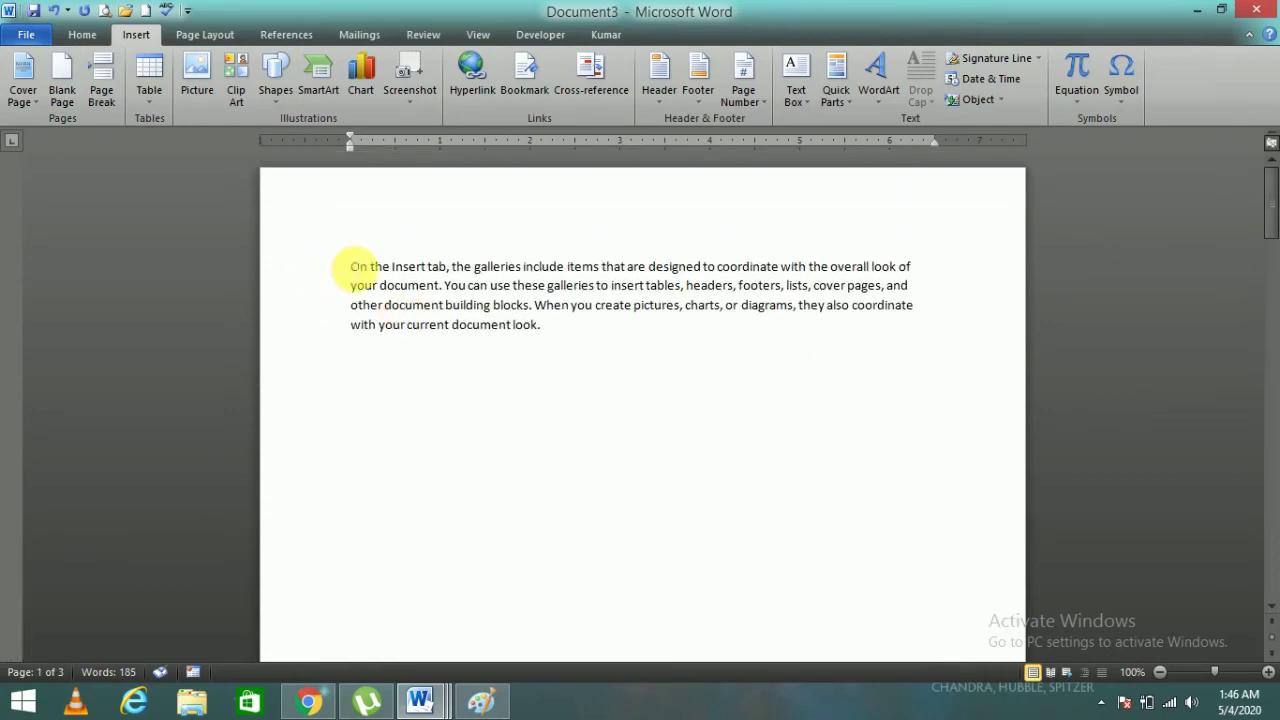
Step: Add a blank first page before the opening paragraph, leaving the caret before 'On' on page 2
left_click(351, 267)
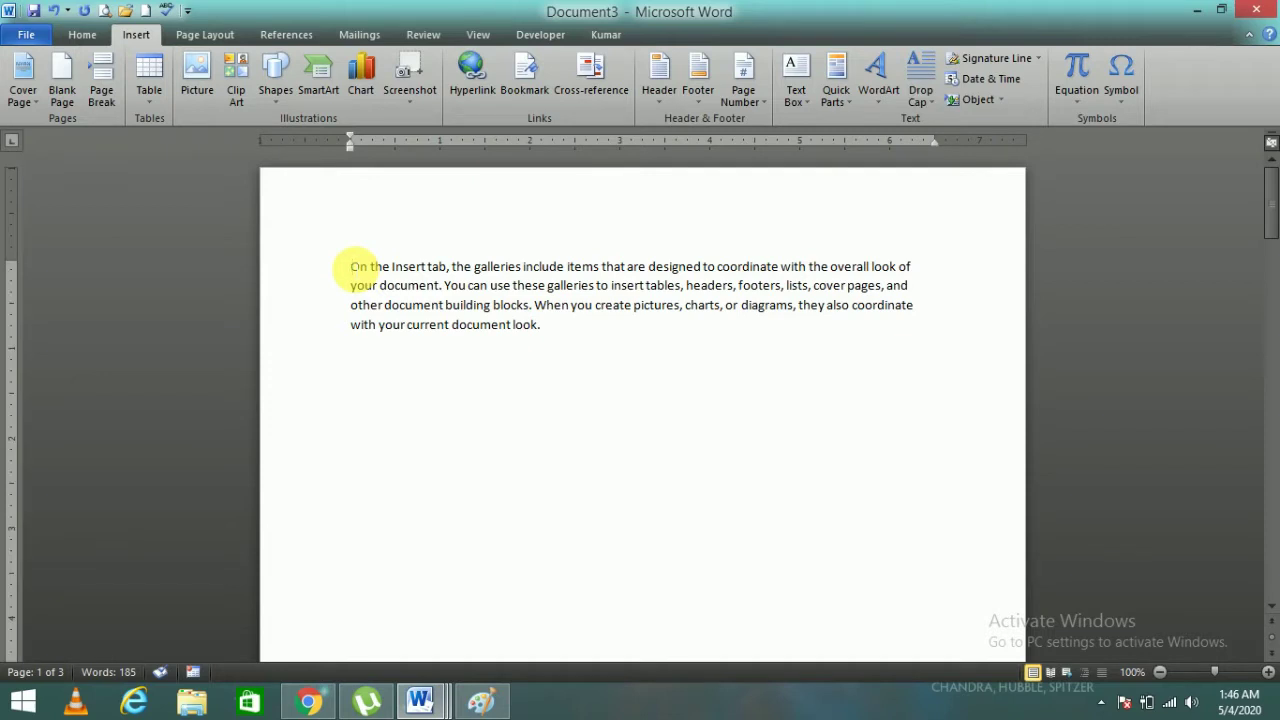
key("ctrl+Return")
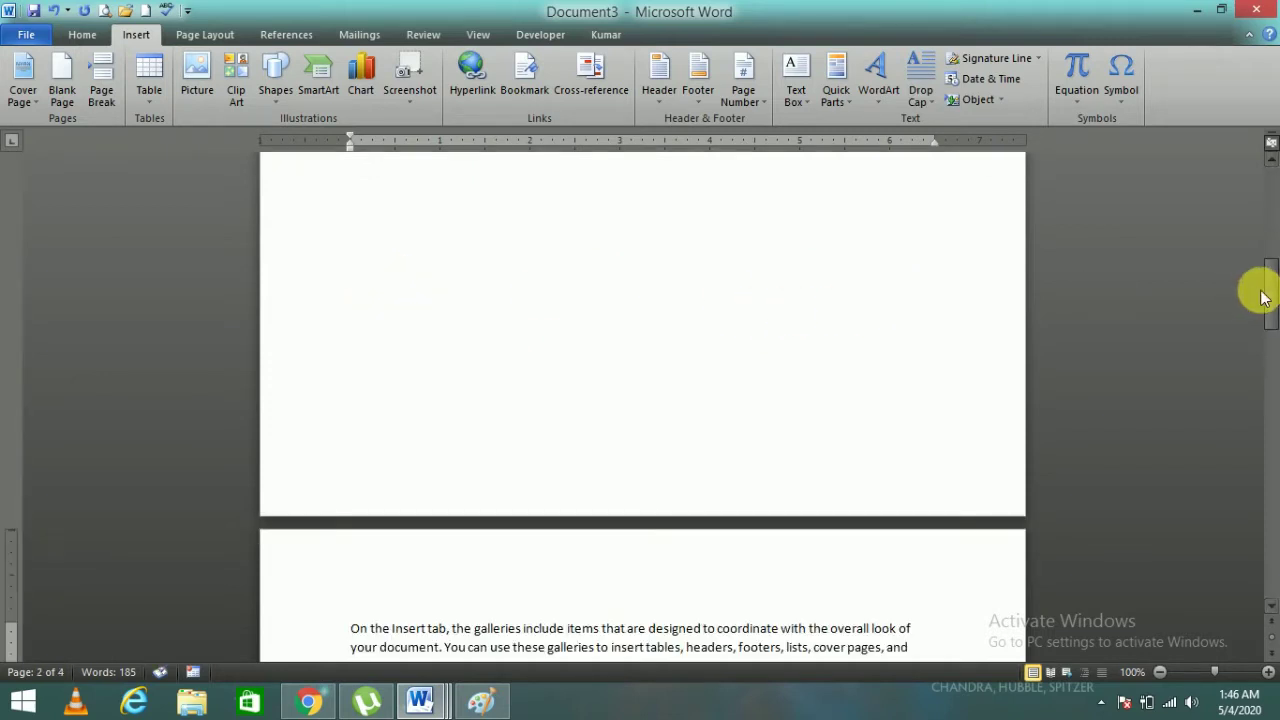
scroll(1270, 276, "up", 1)
left_click_drag(1270, 276, 1268, 186)
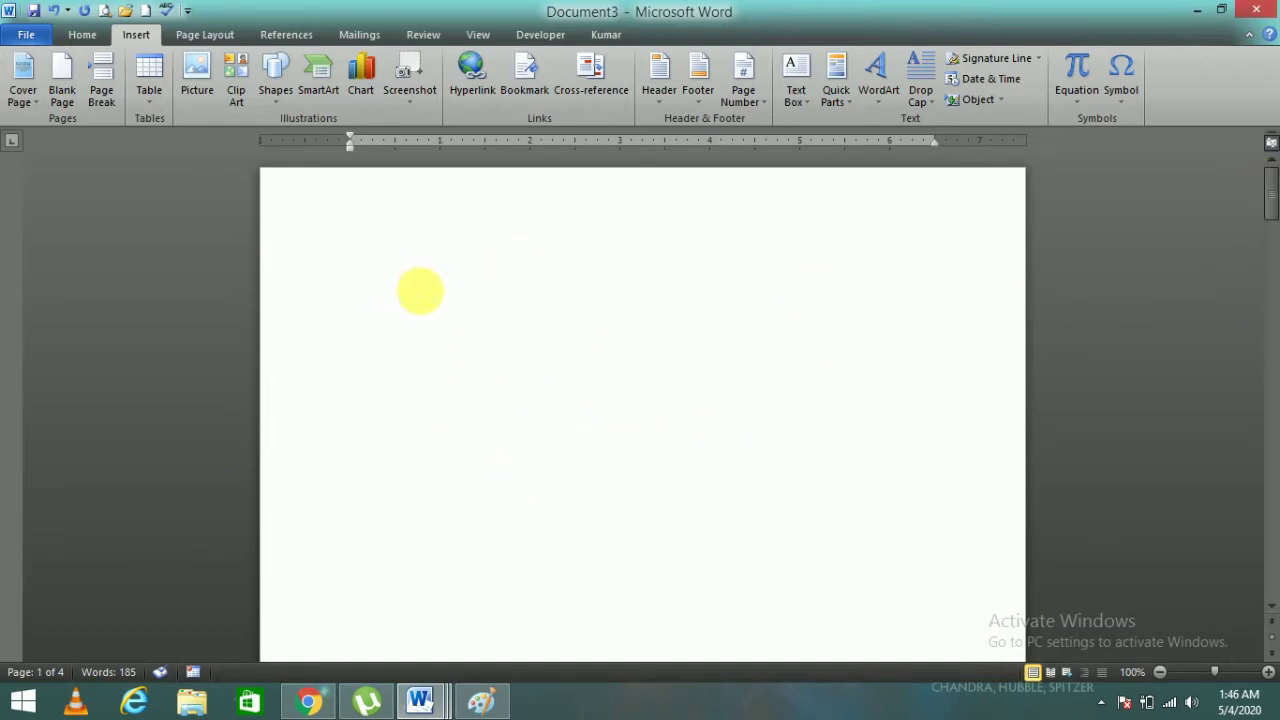
left_click_drag(1269, 182, 1262, 286)
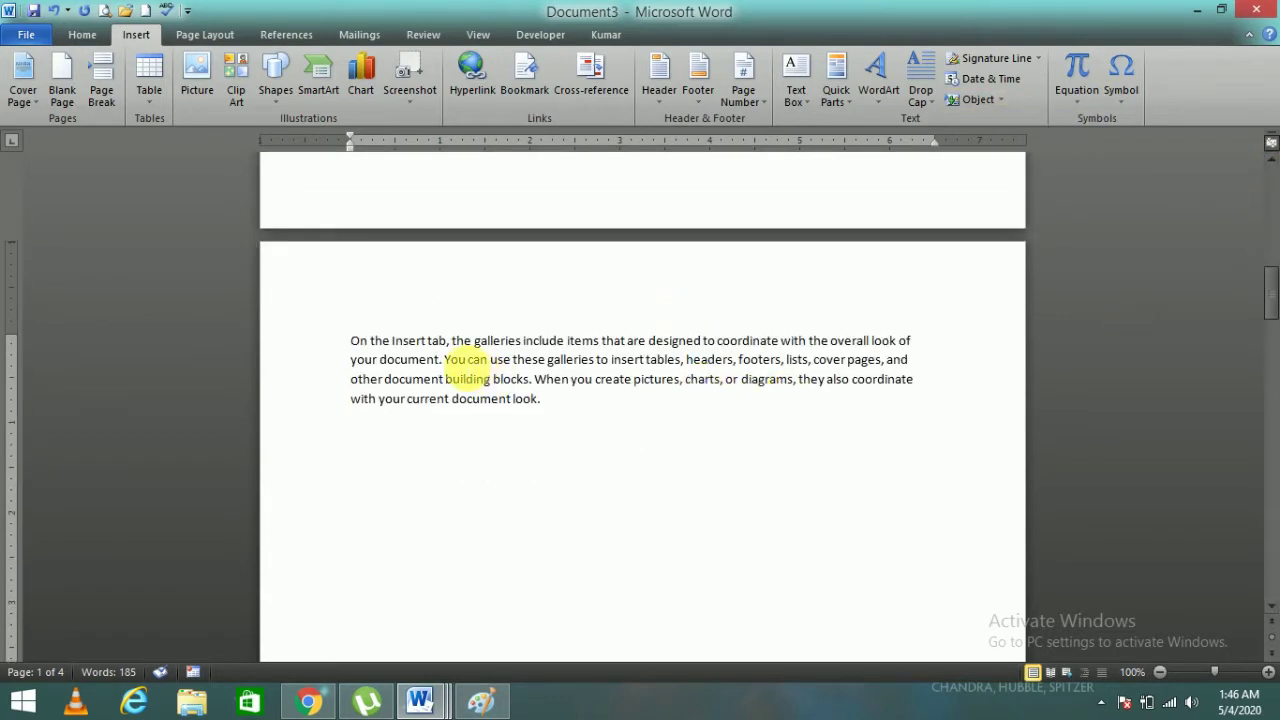
left_click(350, 340)
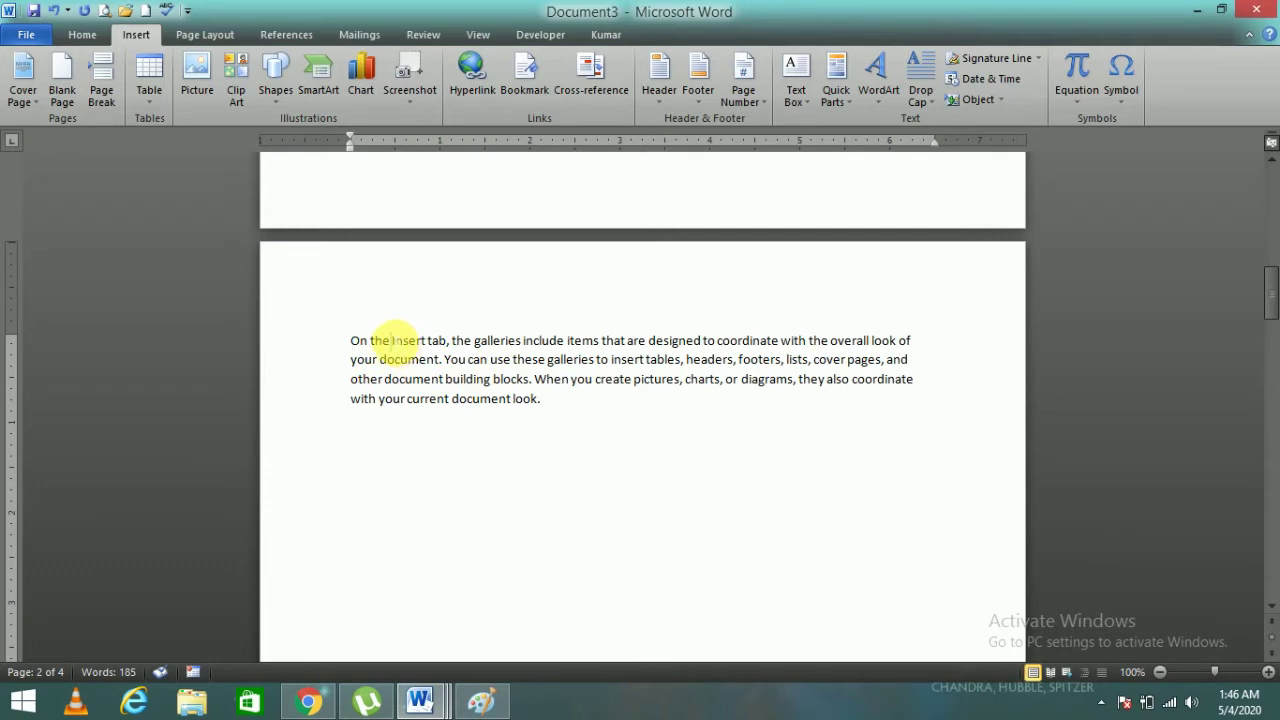
Step: Make the opening words 'On the' a 16-pt Heading 1
left_click_drag(392, 340, 352, 340)
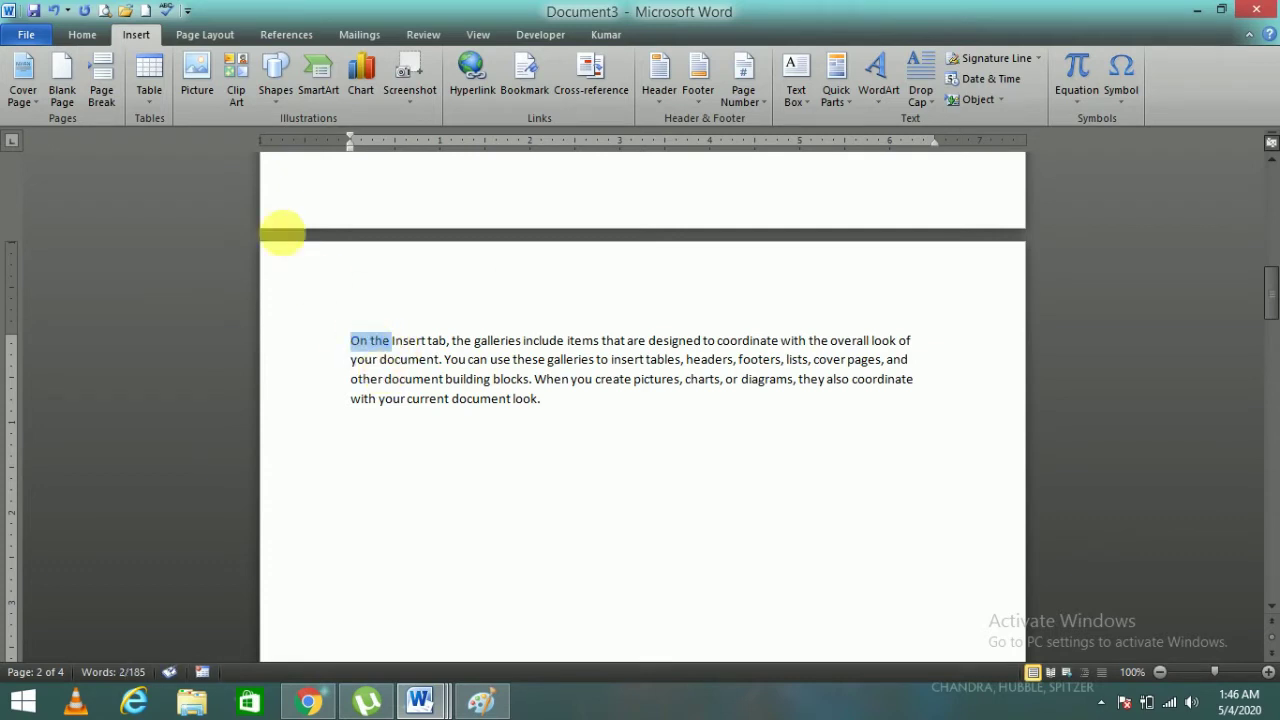
left_click(82, 42)
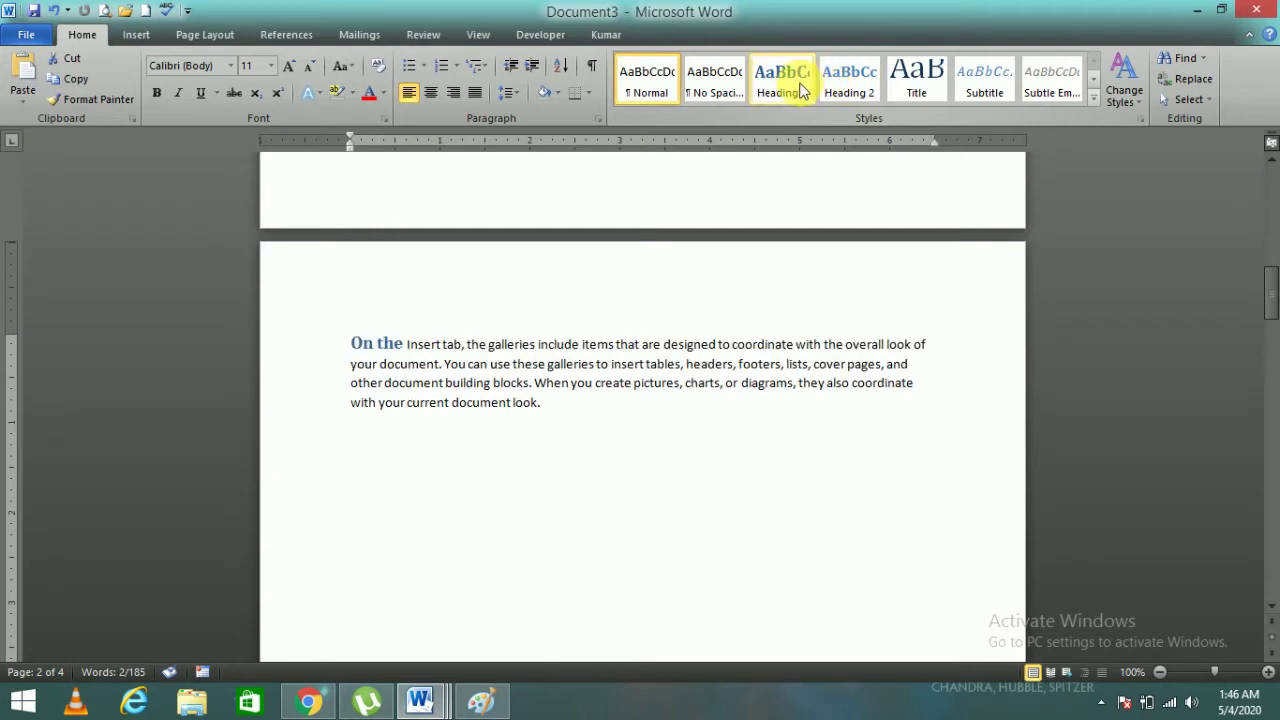
left_click(800, 90)
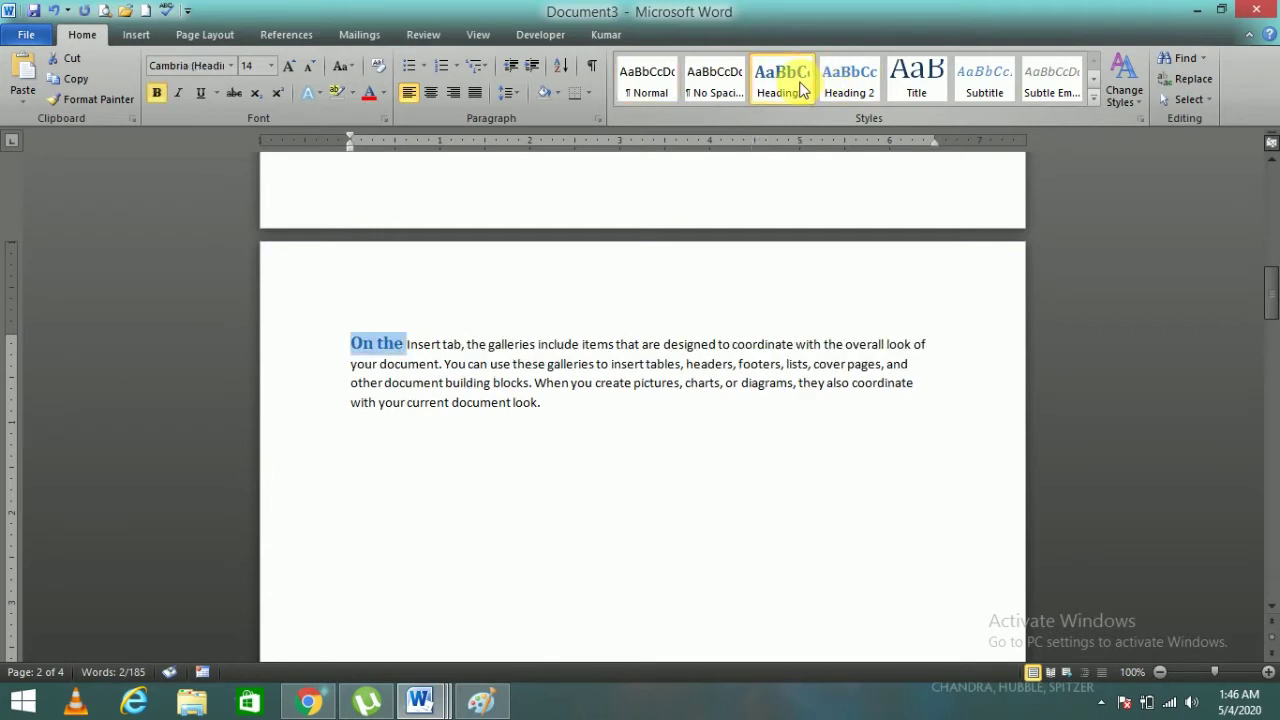
left_click_drag(1270, 307, 1270, 307)
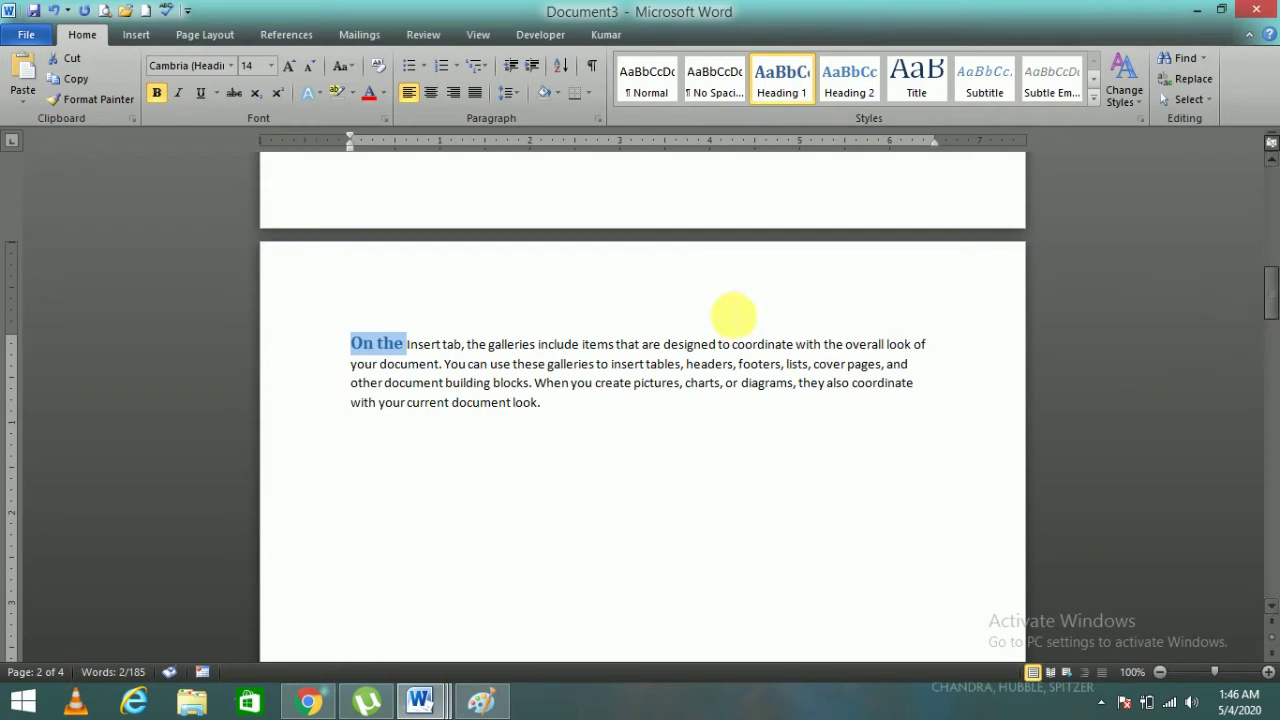
left_click(290, 66)
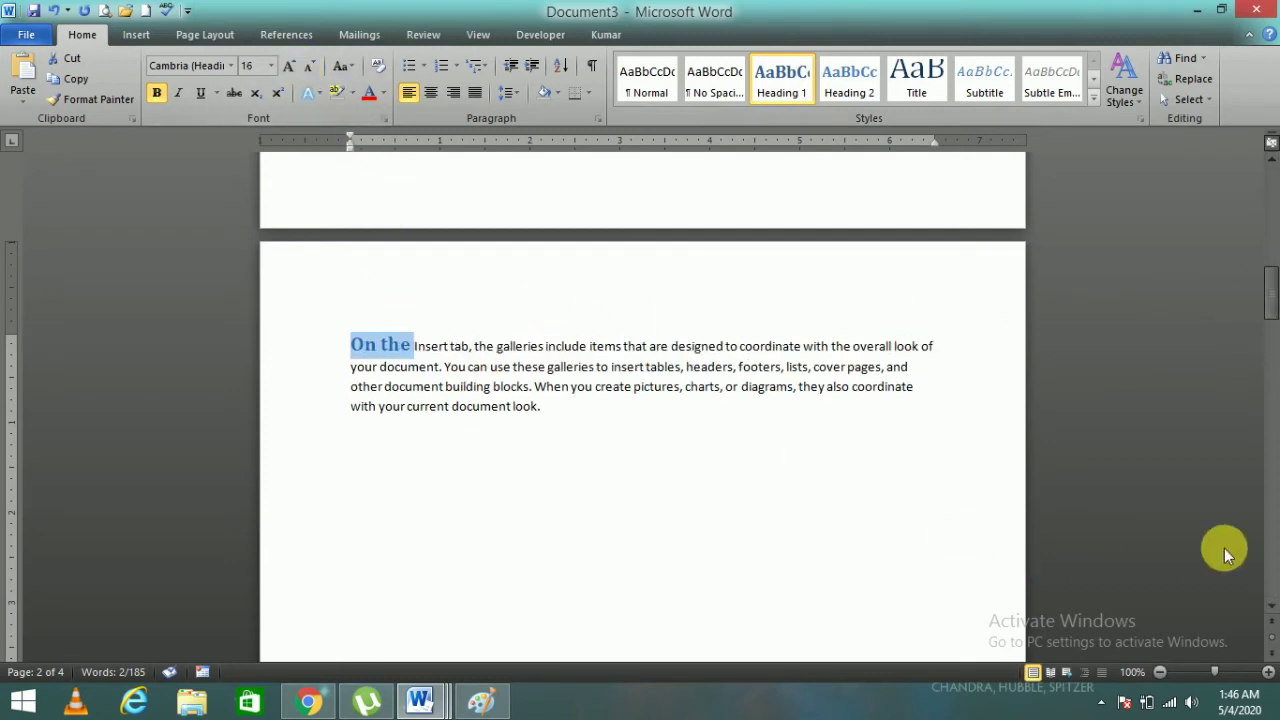
left_click_drag(1268, 307, 1266, 391)
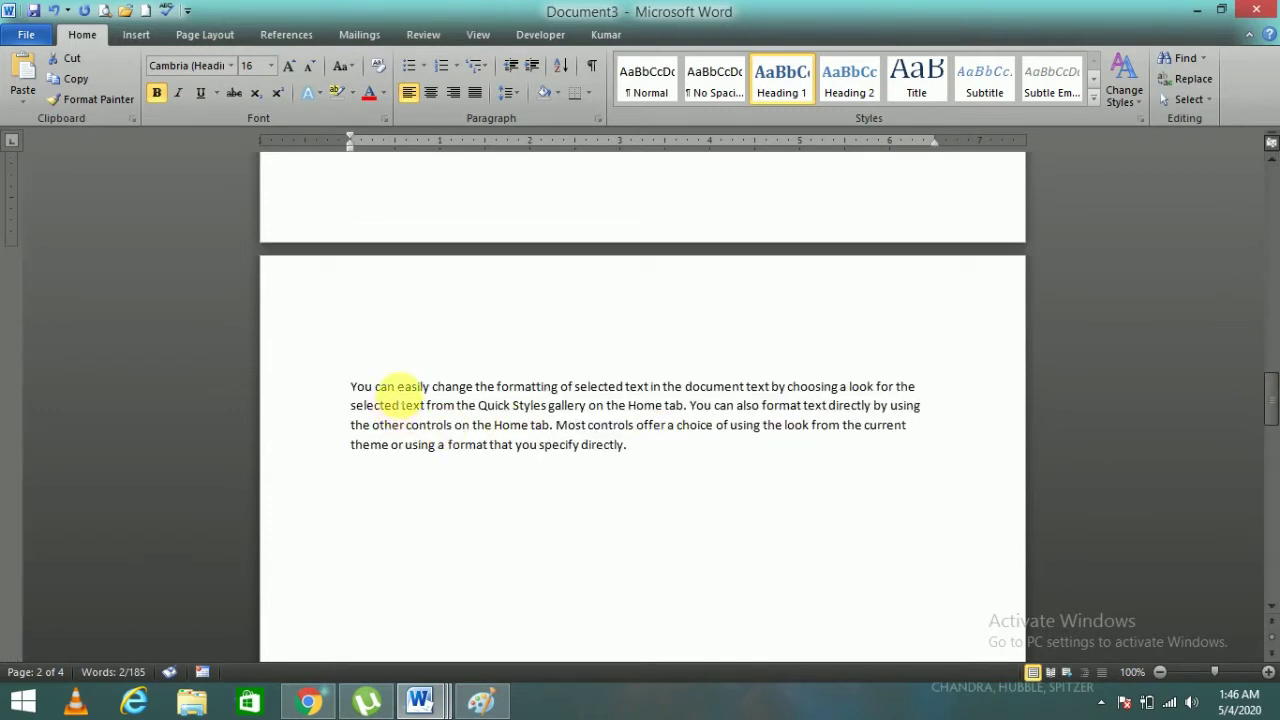
Step: Make the opening words 'You can' a 16-pt Heading 1
left_click_drag(396, 388, 360, 365)
left_click(363, 392)
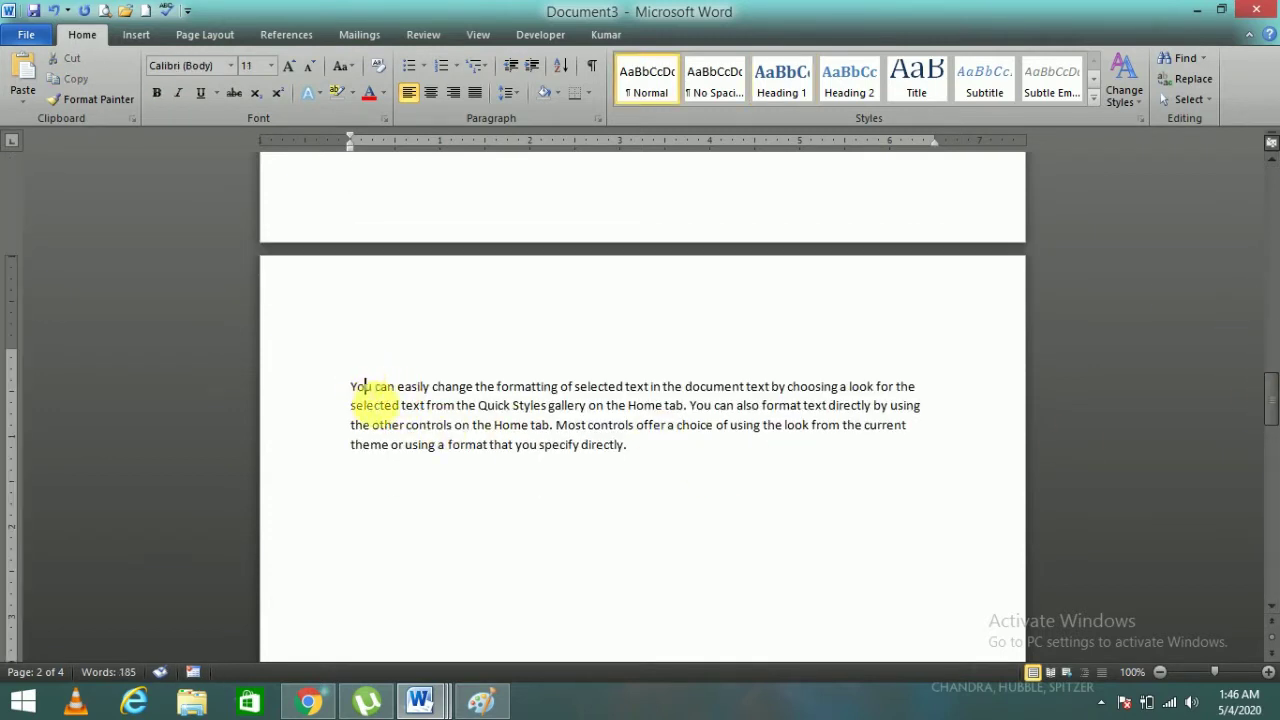
left_click_drag(397, 388, 351, 388)
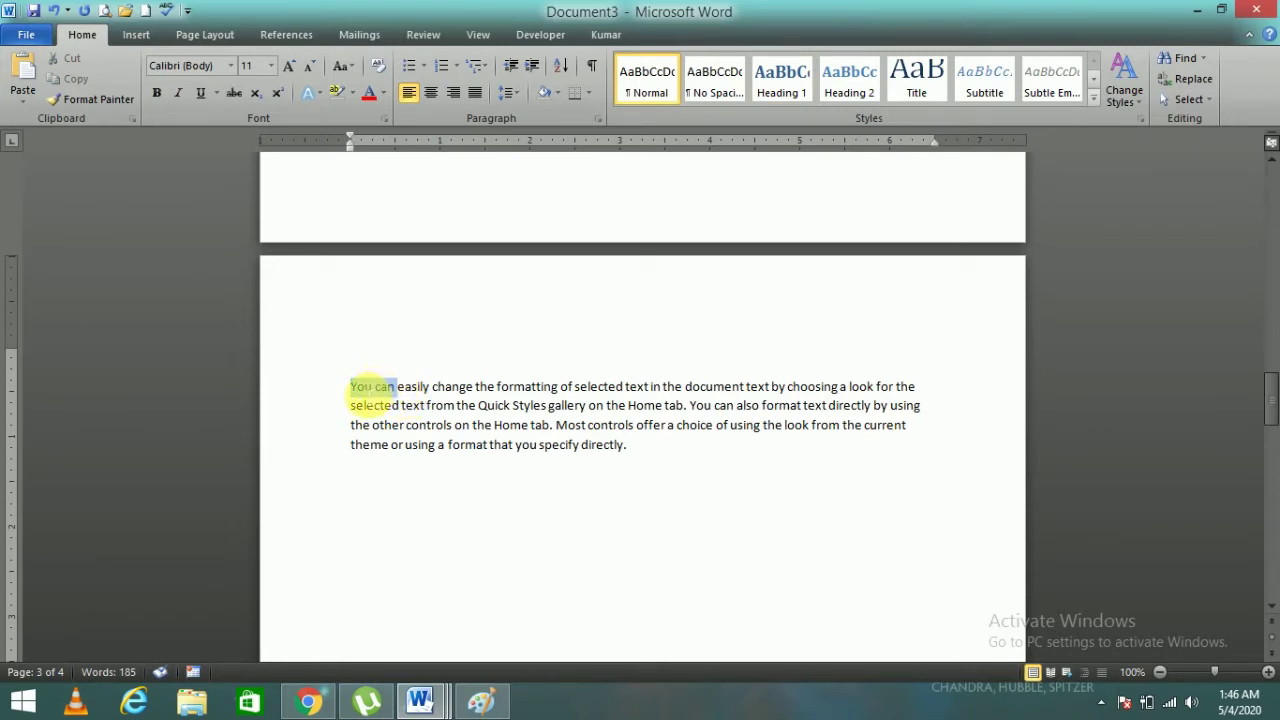
left_click(780, 82)
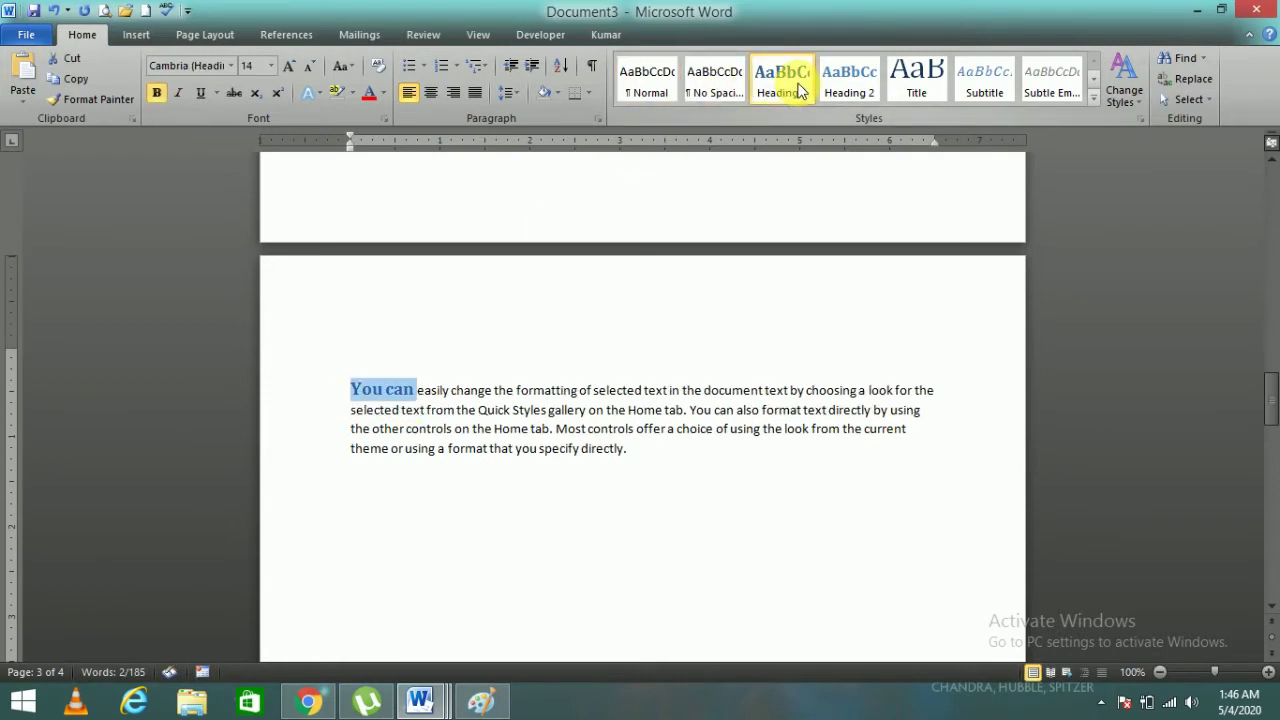
left_click(288, 67)
left_click_drag(1268, 392, 1266, 500)
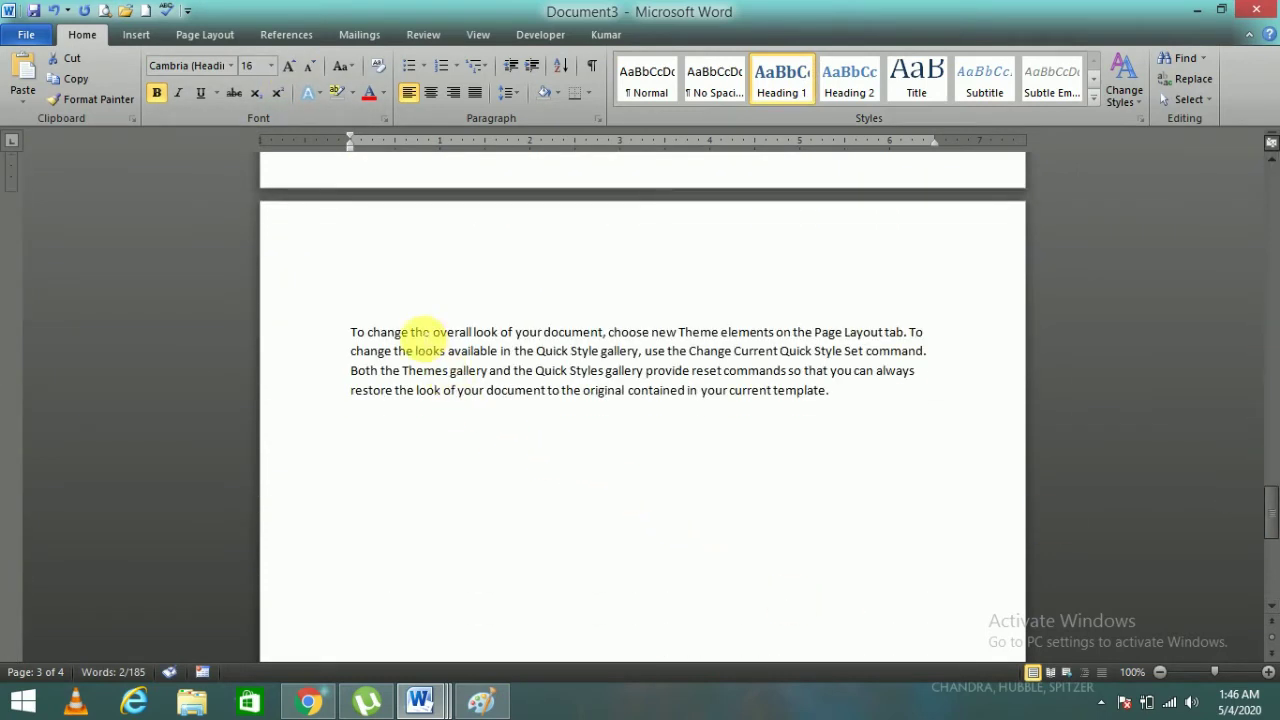
Step: Make 'To change' a 16-pt Heading 1 and put the caret at the top of page 1
left_click_drag(410, 333, 350, 332)
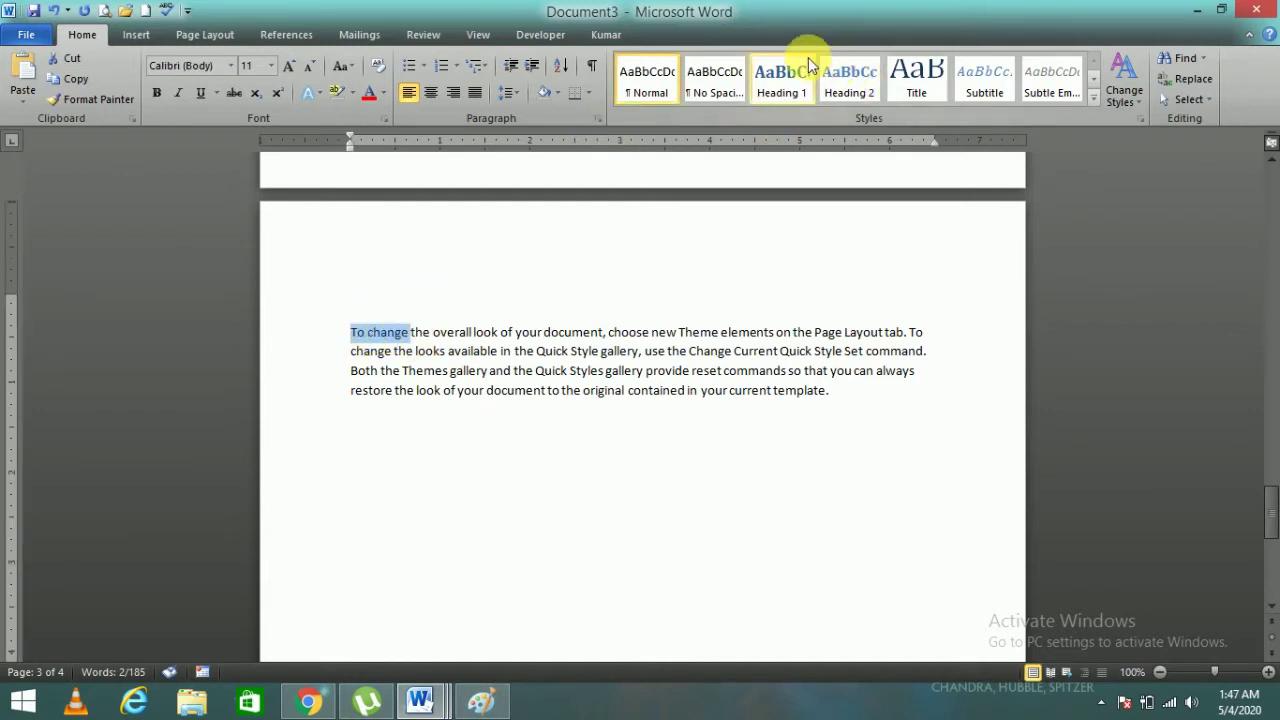
left_click(785, 80)
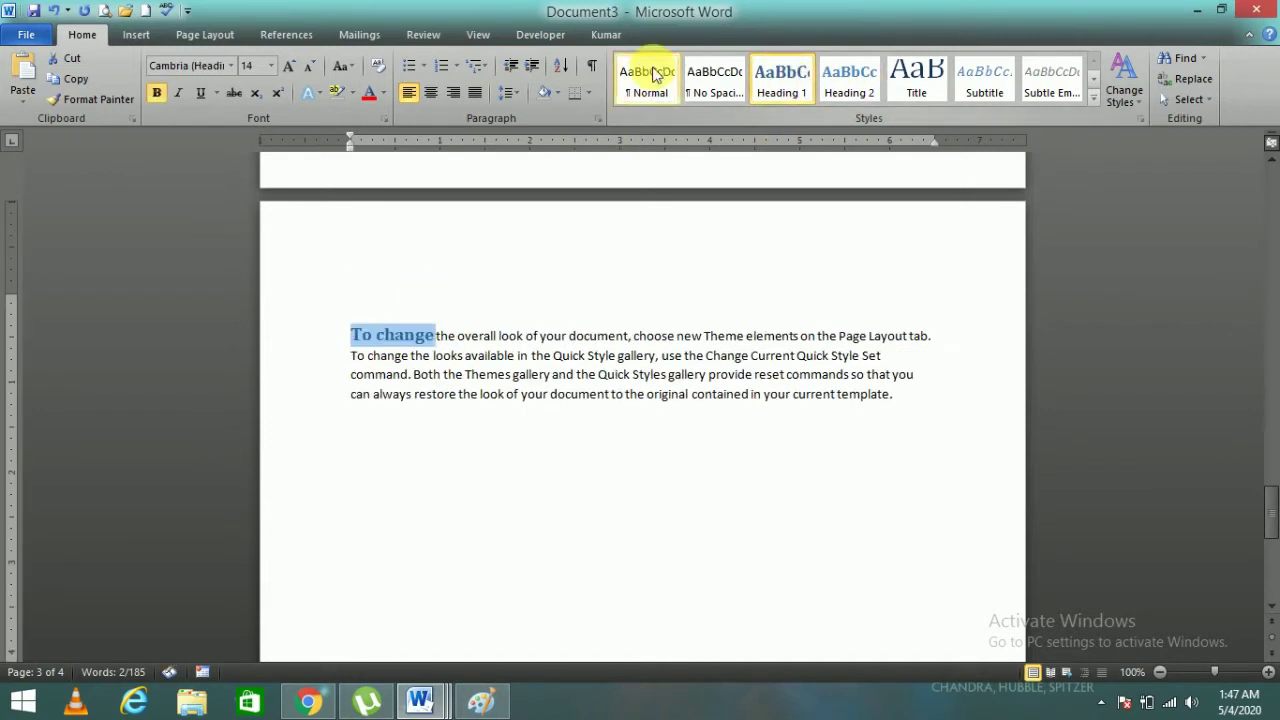
left_click(292, 75)
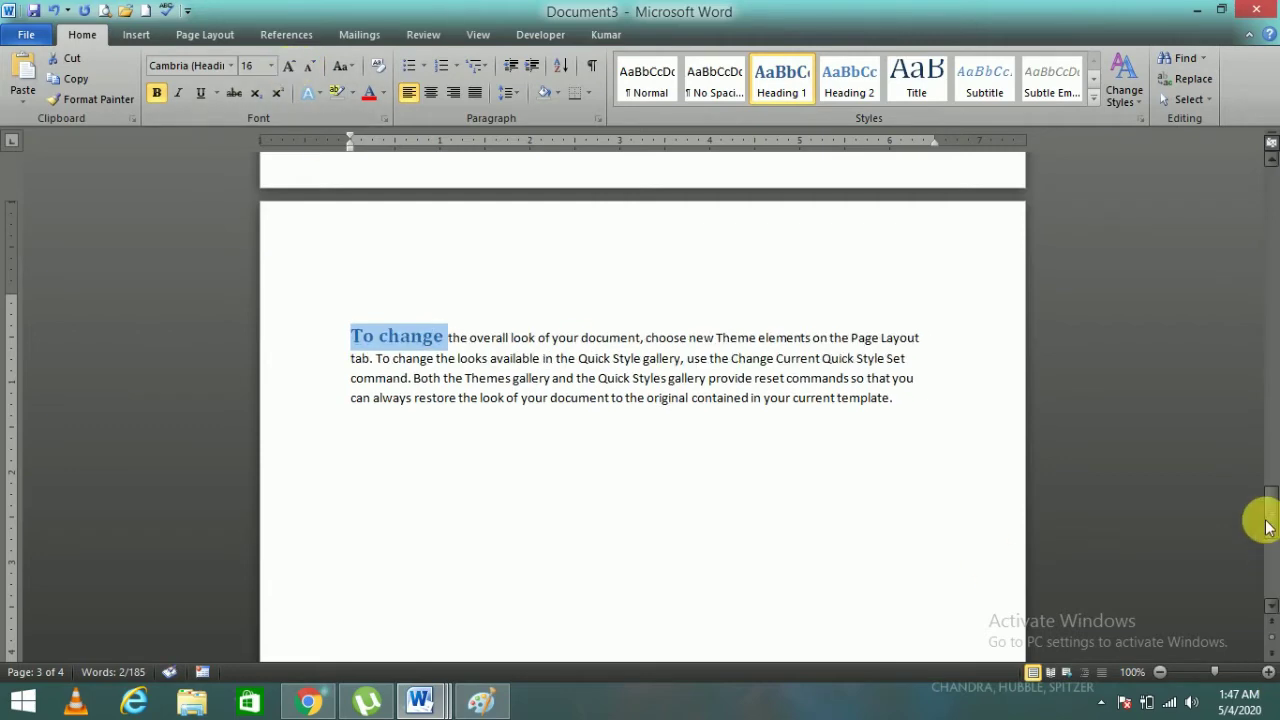
left_click_drag(1268, 514, 1266, 440)
left_click(1234, 306)
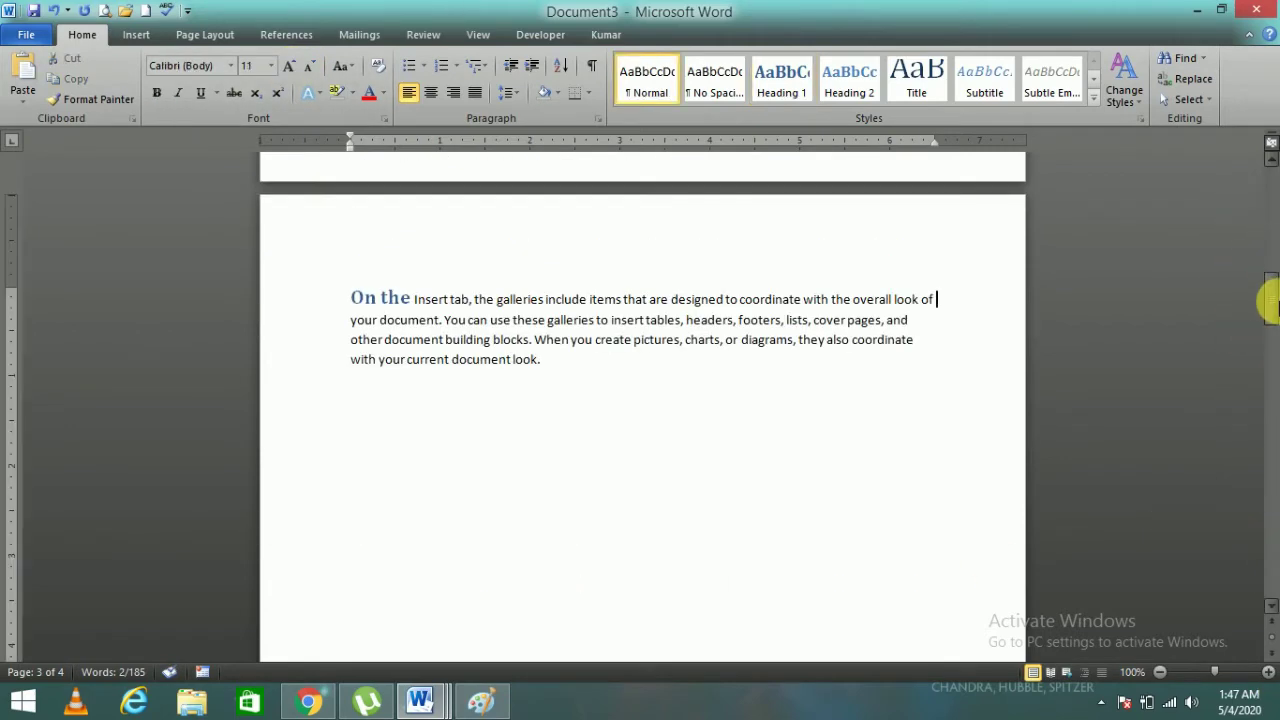
left_click_drag(1266, 300, 1272, 210)
left_click(421, 308)
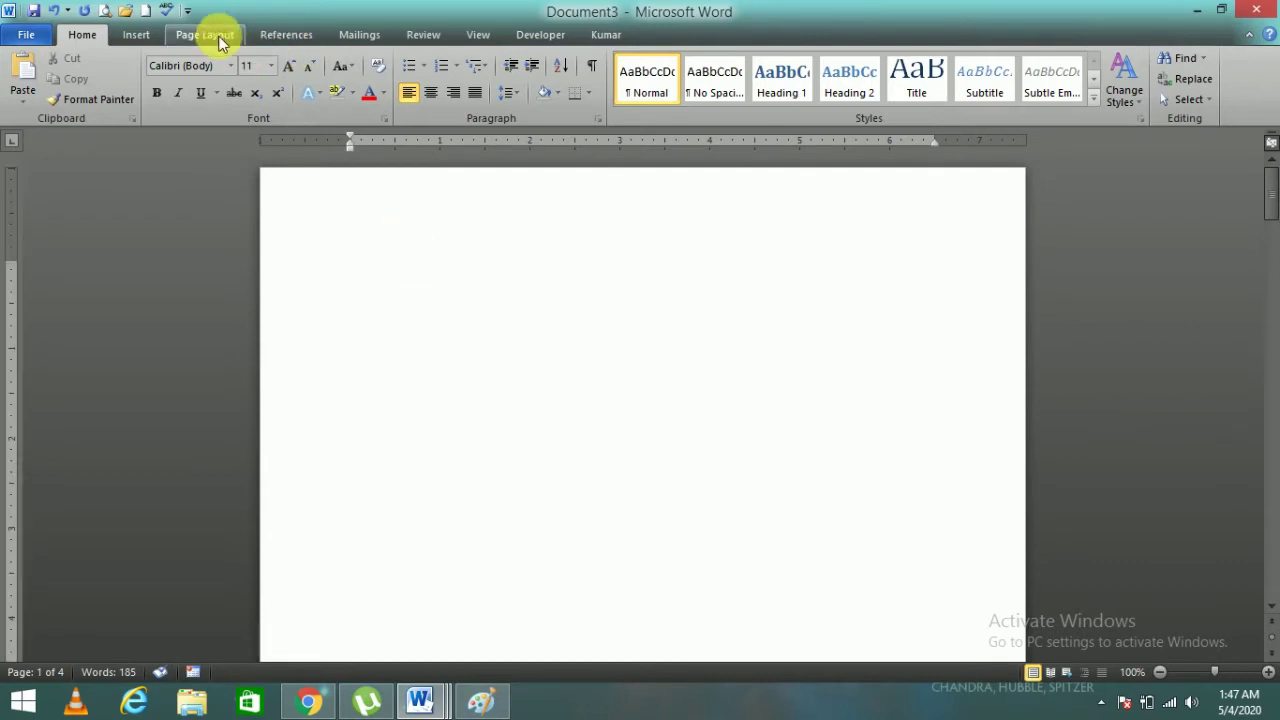
Step: Insert the Automatic Table 2 table of contents on page 1 and move the caret below it
left_click(275, 40)
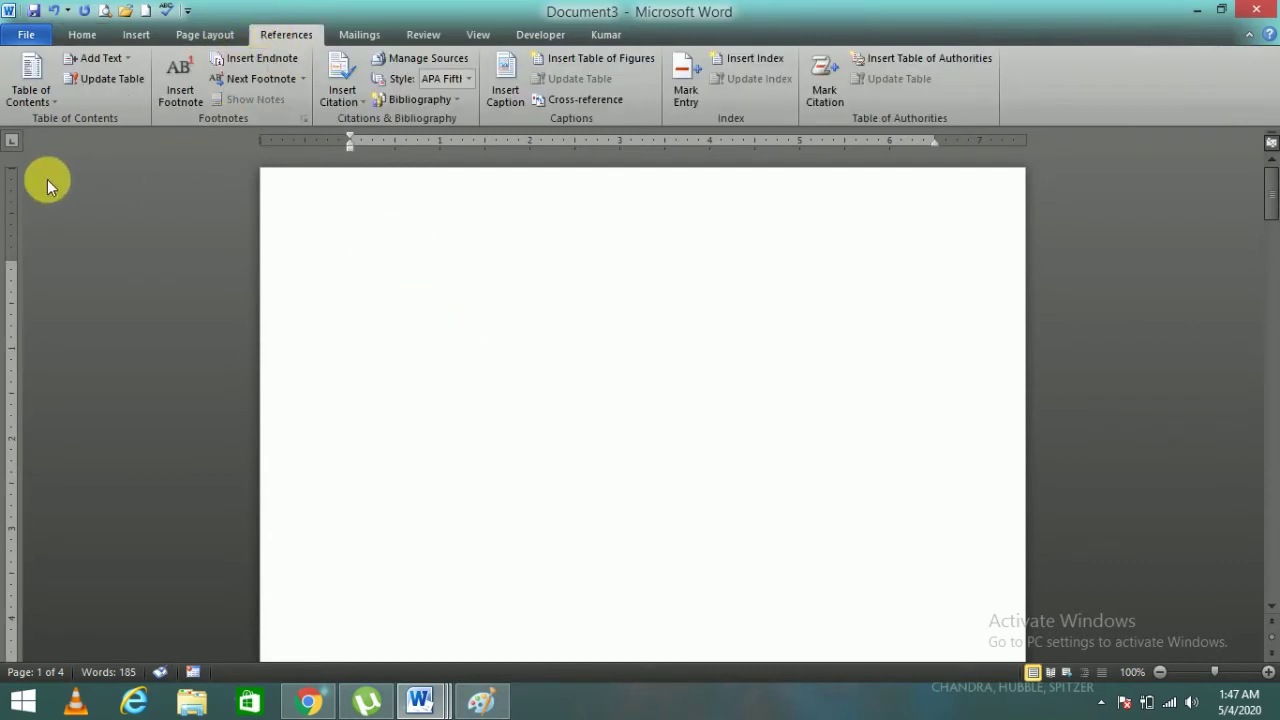
left_click(44, 98)
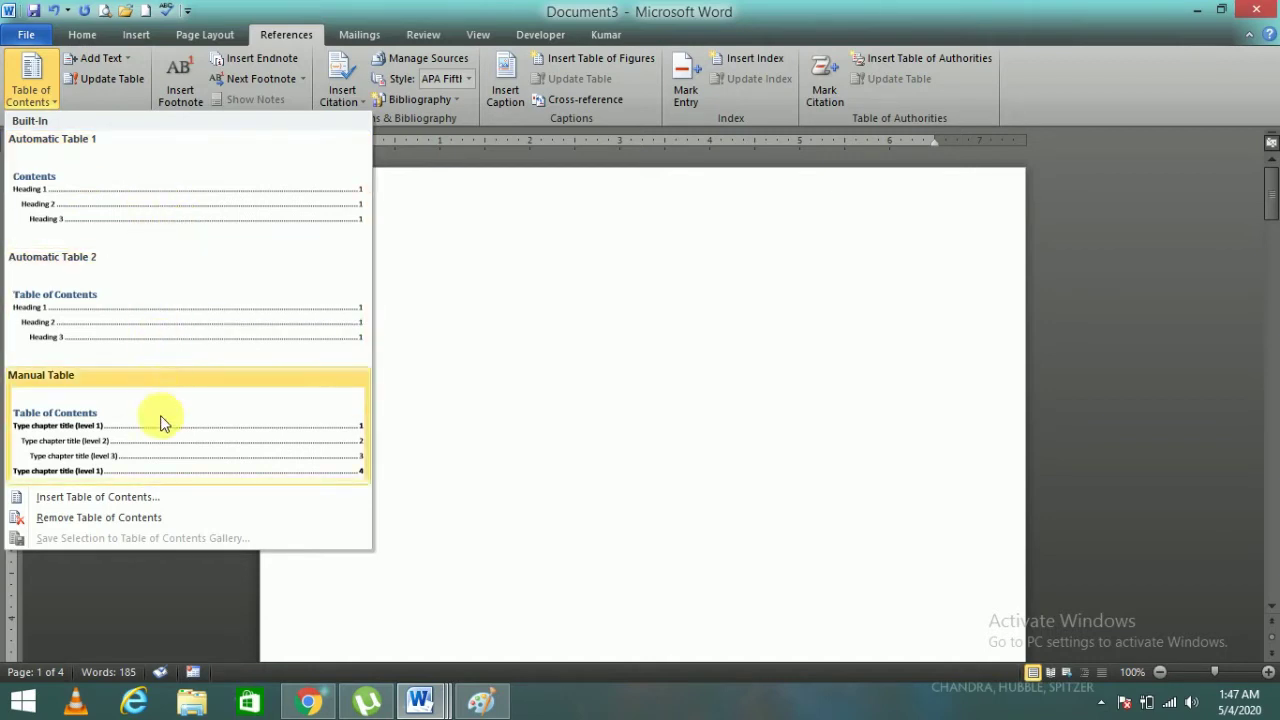
left_click(159, 349)
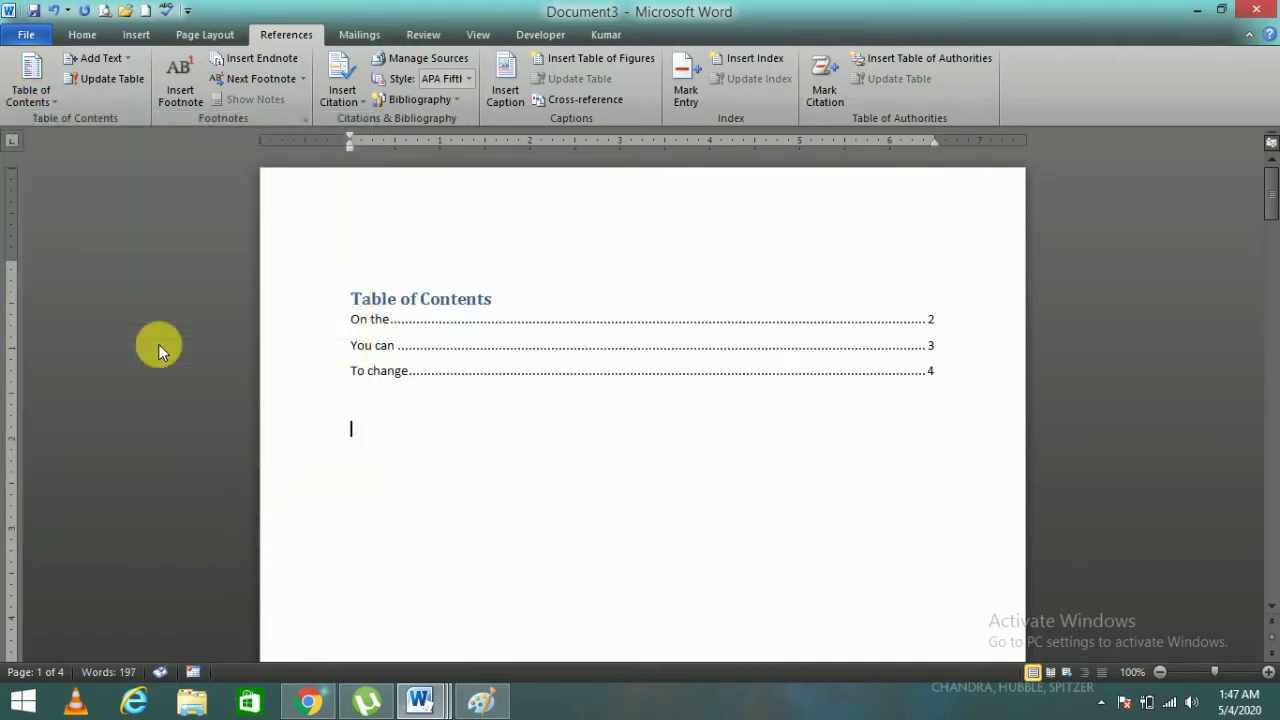
left_click(372, 345)
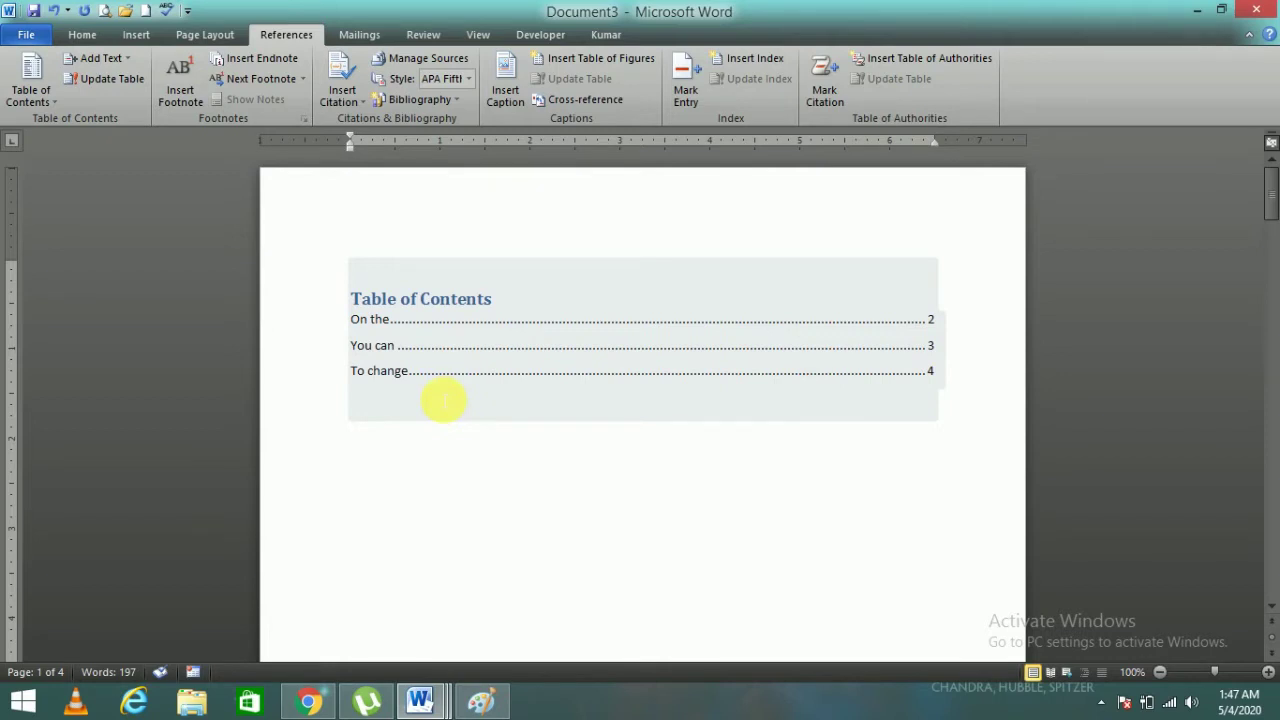
key("Down")
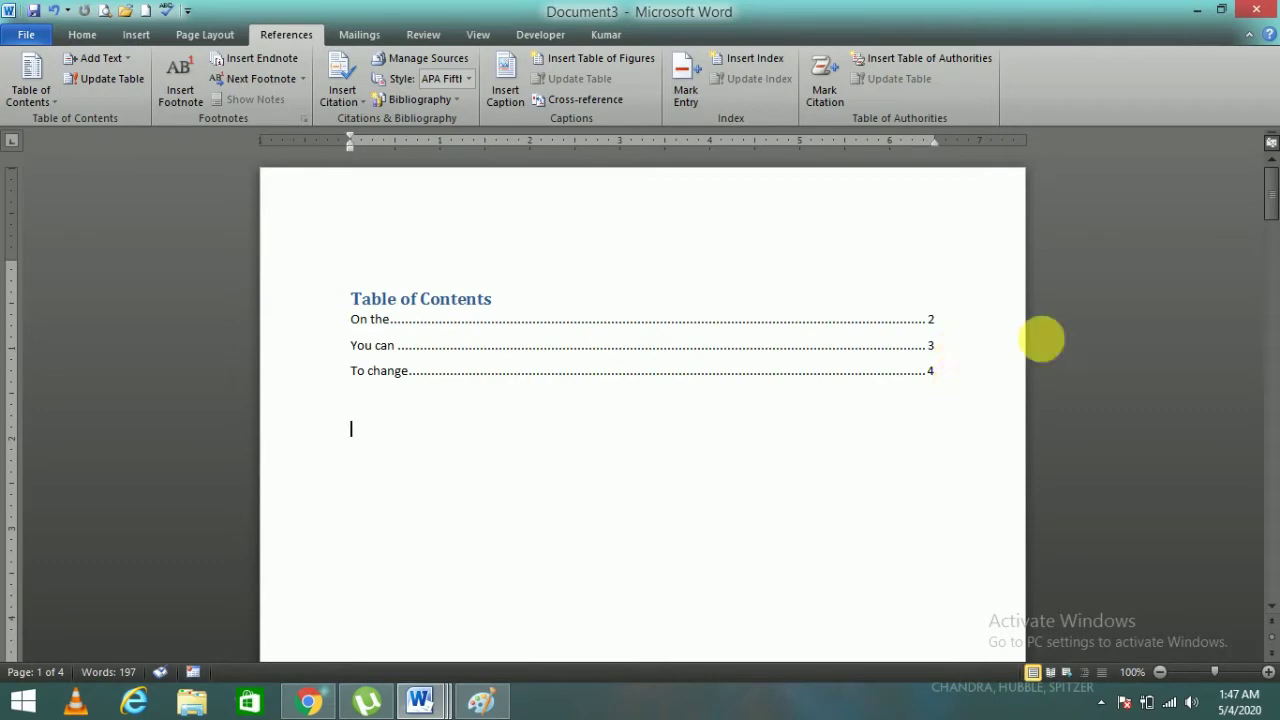
Step: Insert a page break after 'commands' so 'so that you can always restore…' starts page 5
left_click_drag(1271, 196, 1271, 607)
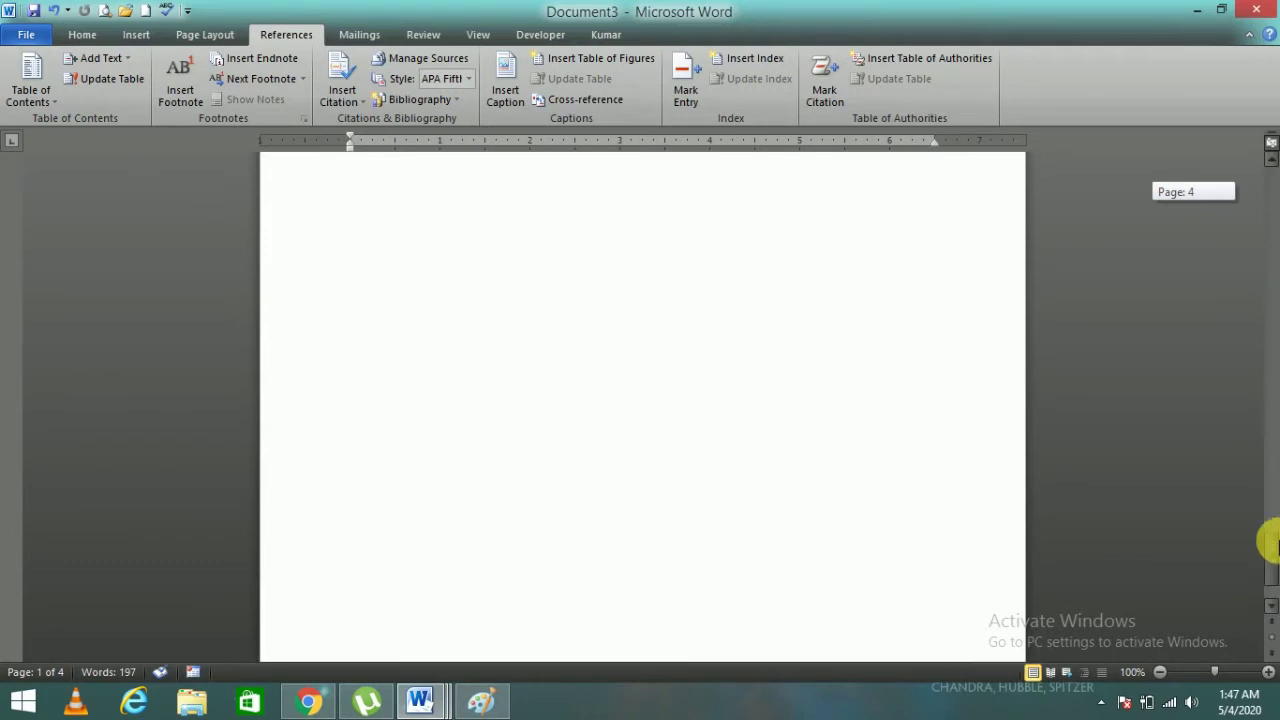
left_click_drag(1271, 604, 1266, 510)
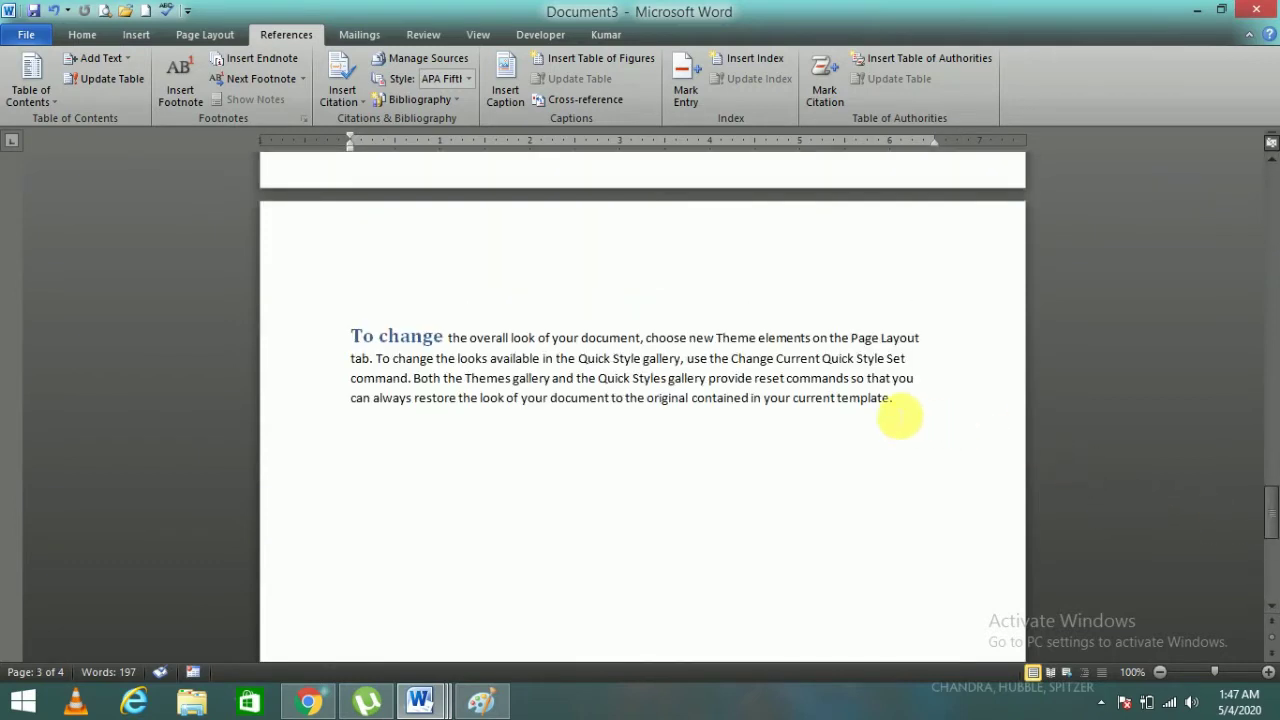
left_click(908, 420)
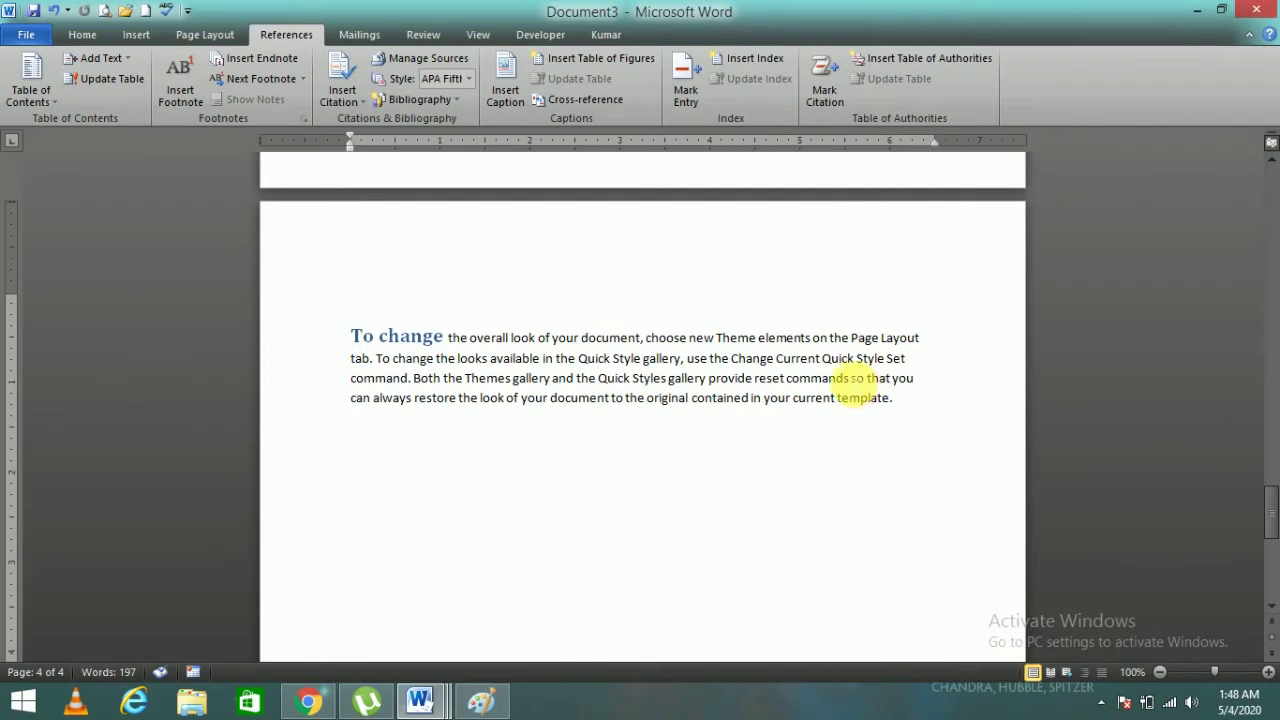
left_click(136, 34)
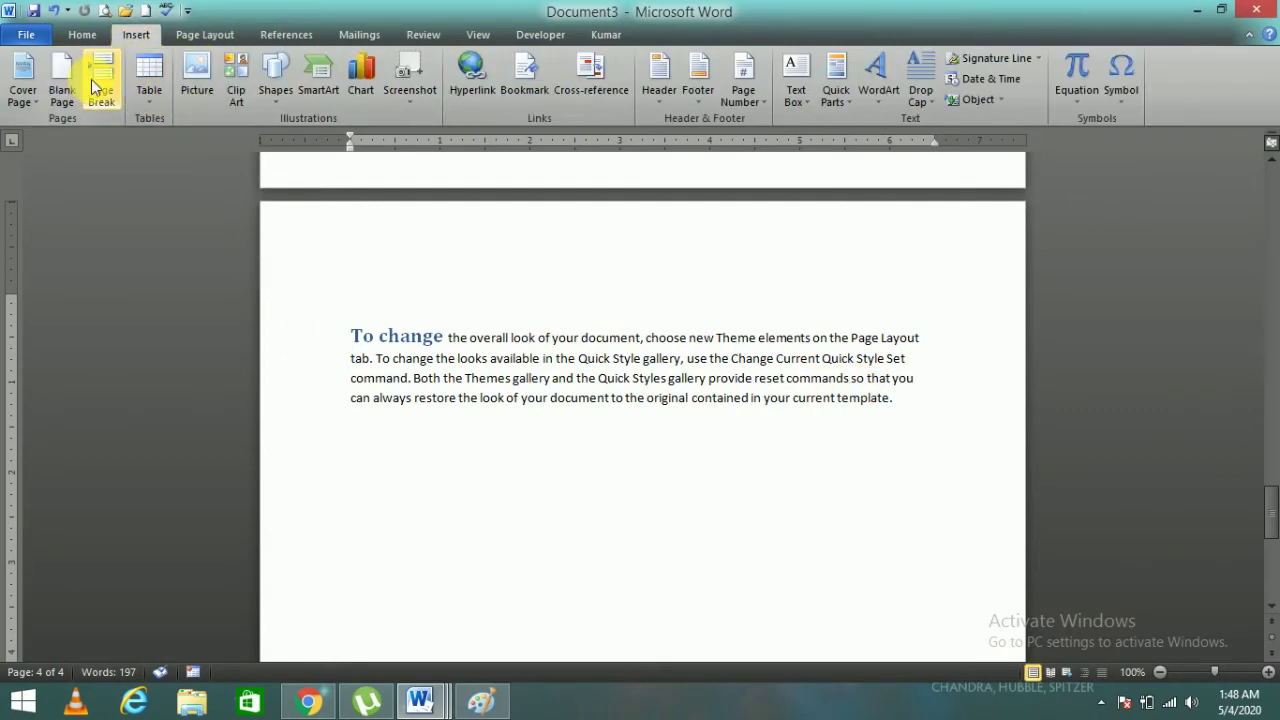
left_click(96, 78)
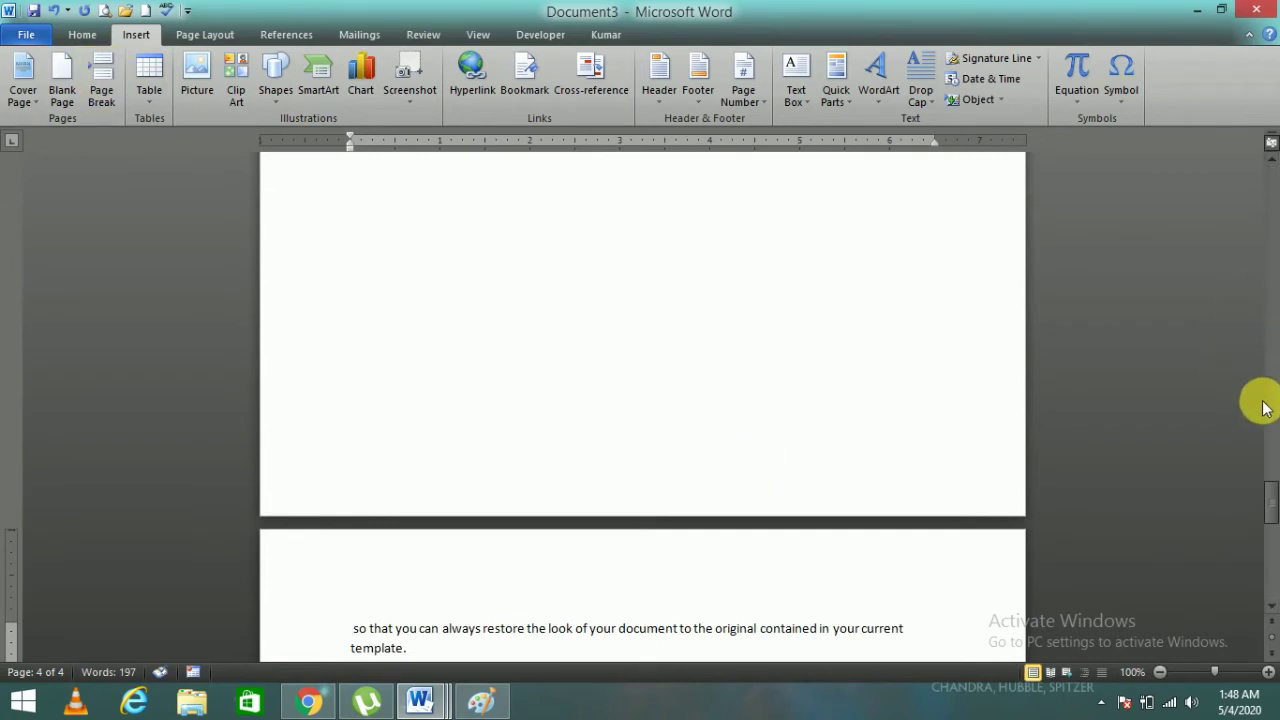
left_click(1275, 500)
left_click_drag(1275, 500, 1262, 514)
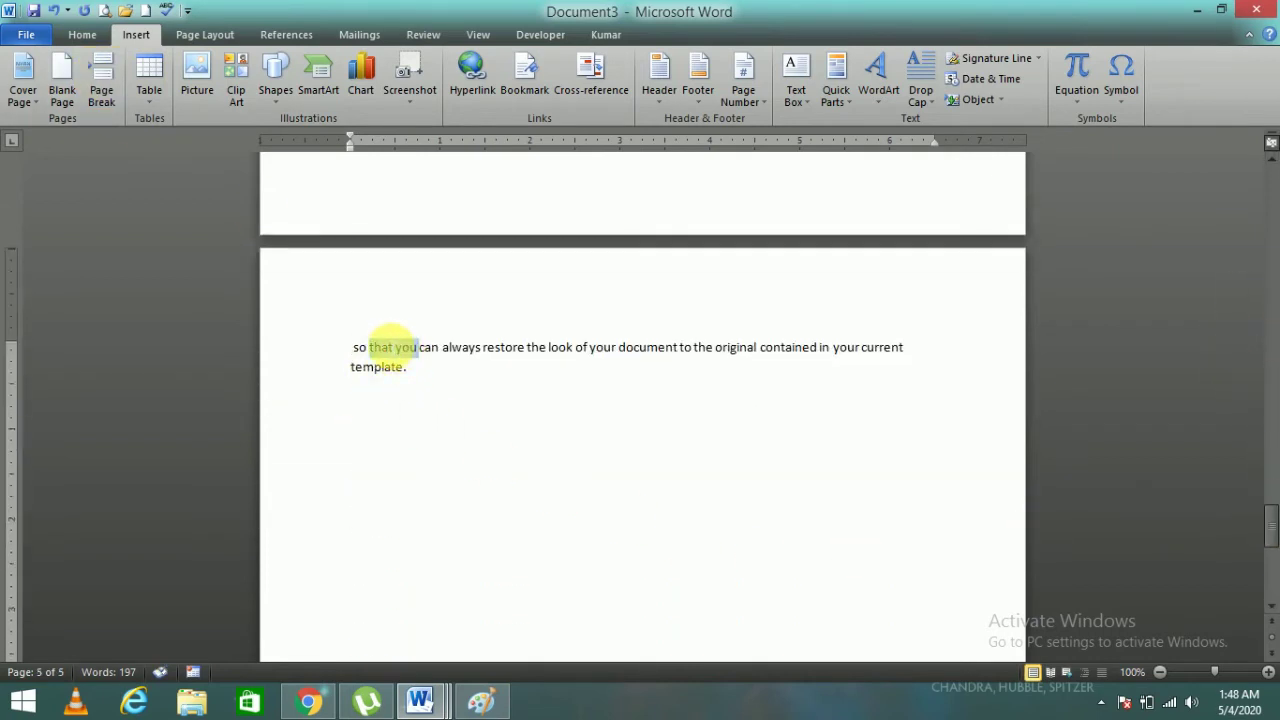
Step: Format 'so that' on page 5 as Heading 1 at 16 pt, then scroll back to page 1
left_click(437, 405)
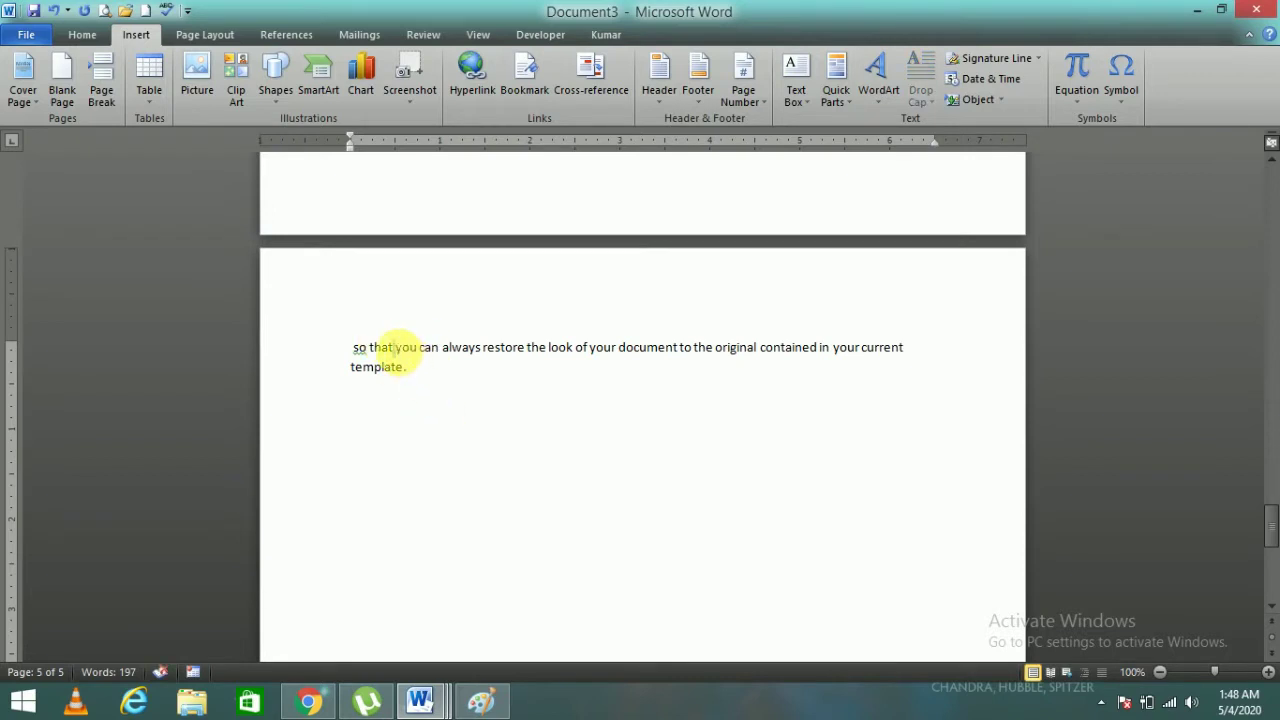
left_click_drag(396, 347, 350, 349)
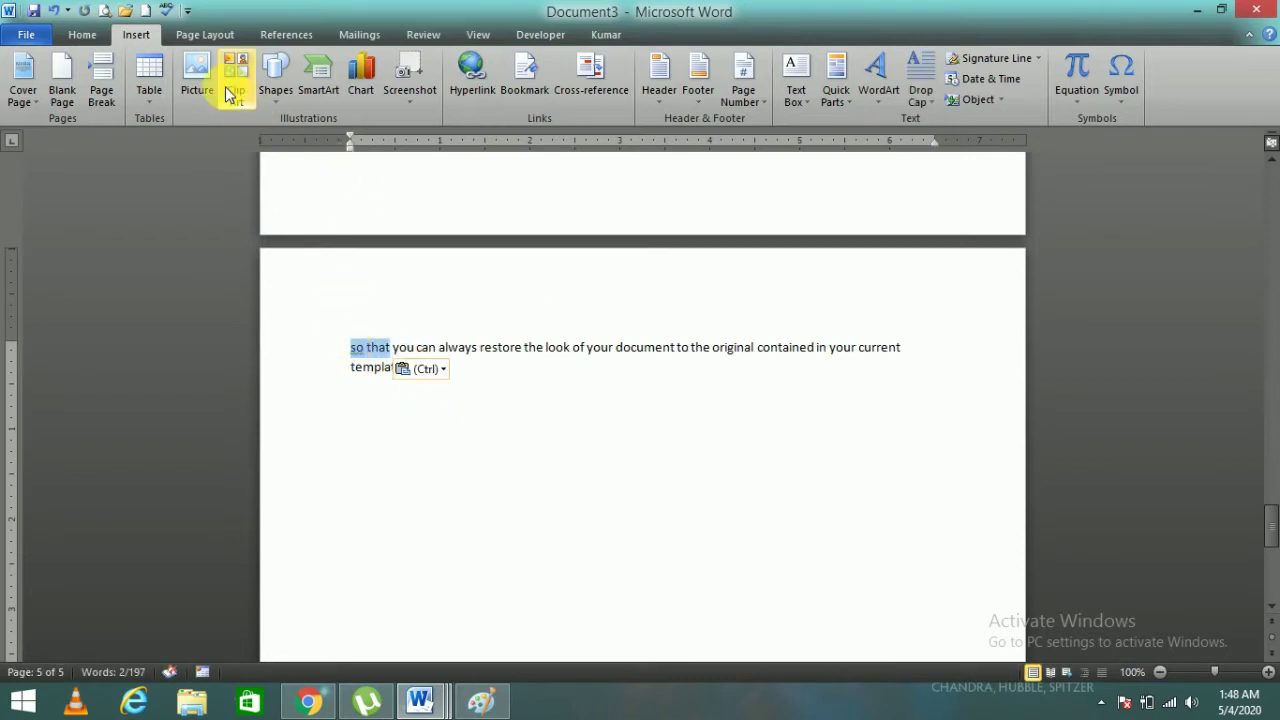
left_click(74, 37)
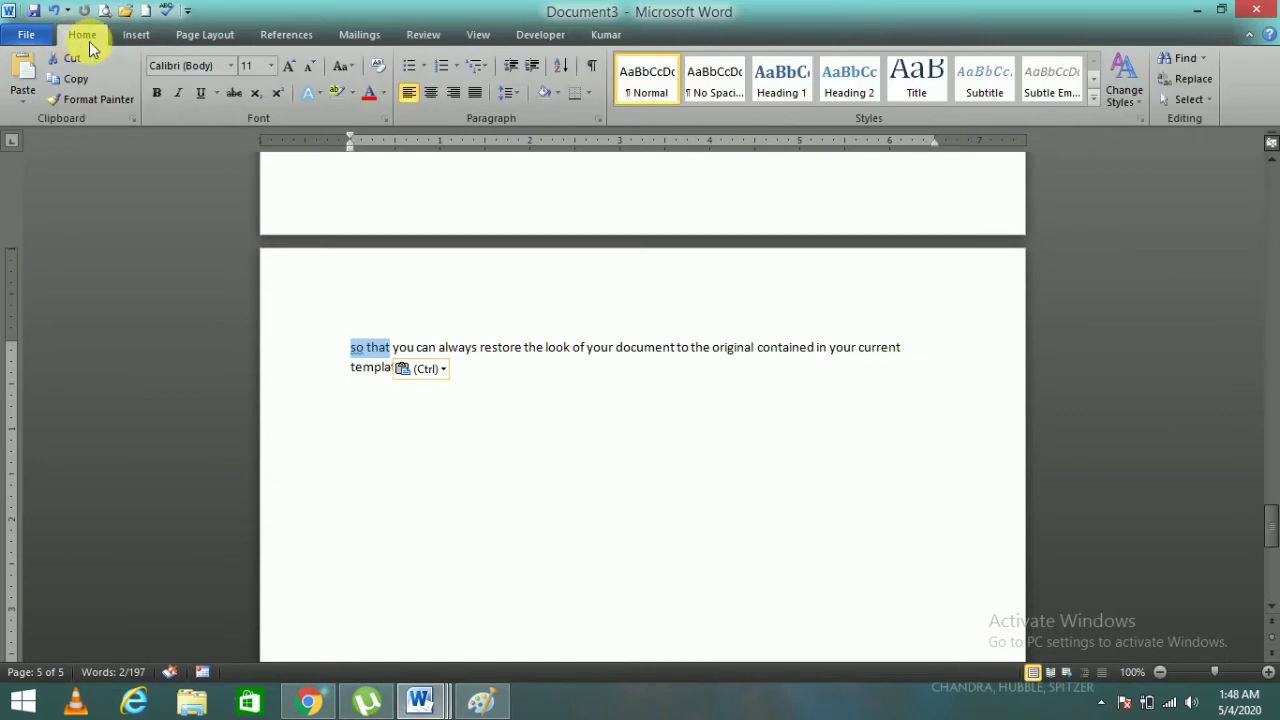
left_click(770, 93)
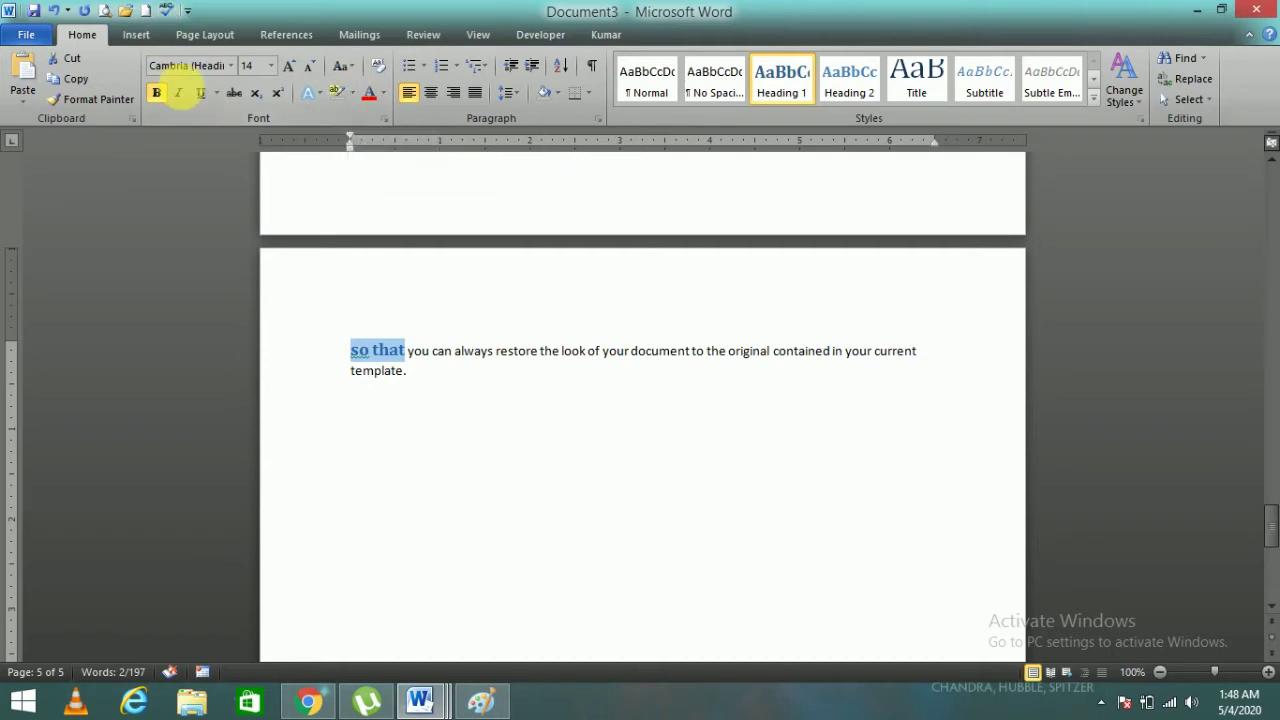
left_click(289, 66)
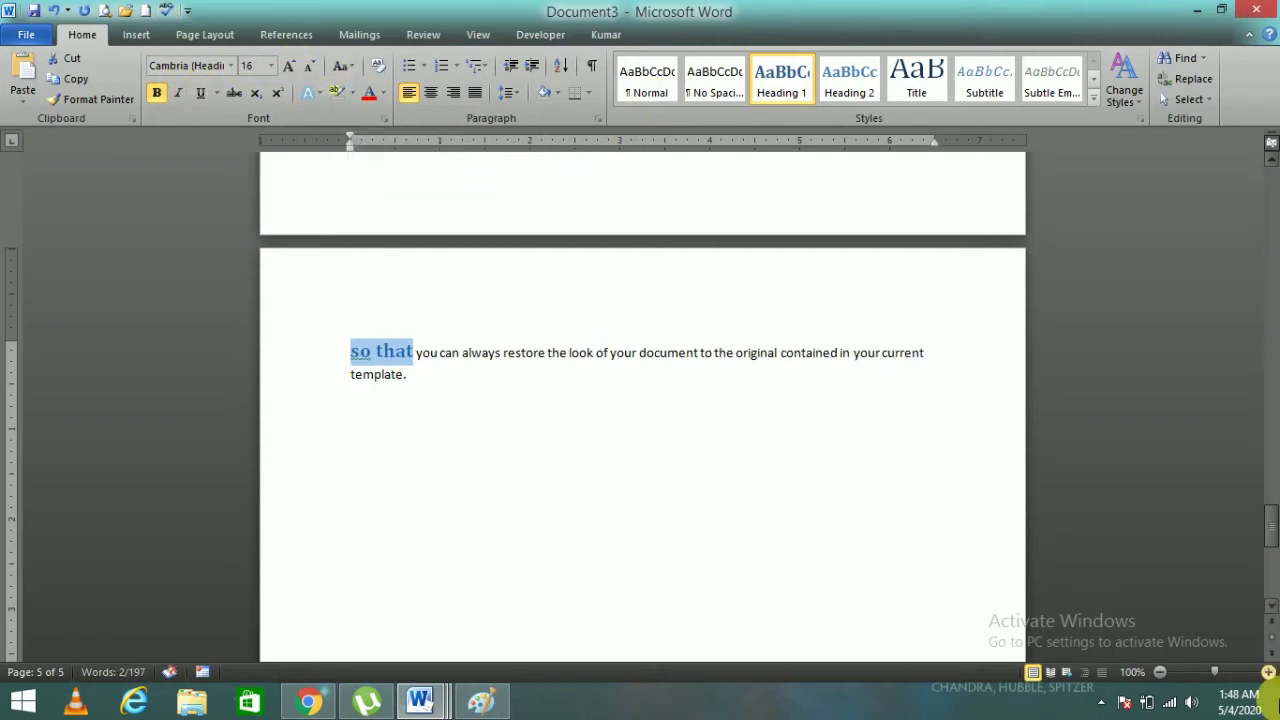
left_click_drag(1270, 518, 1262, 110)
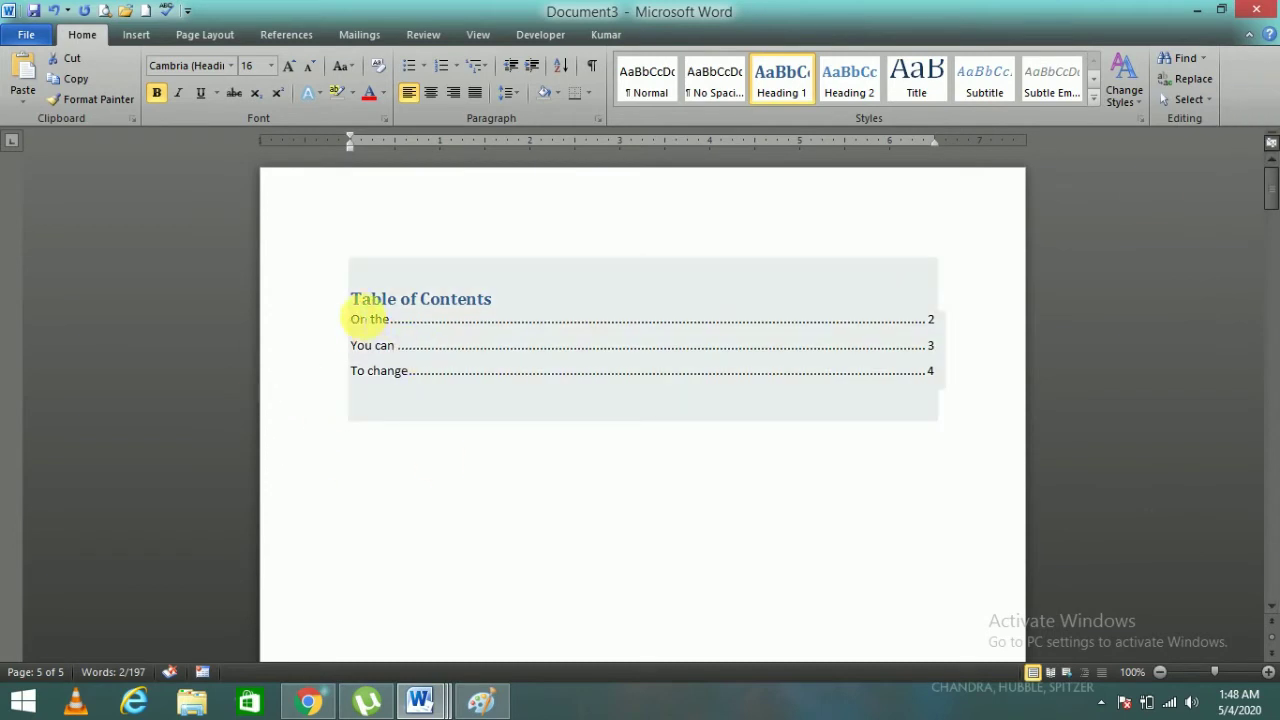
Step: Update the entire Table of Contents so it adds 'so that' at page 5
left_click(350, 318)
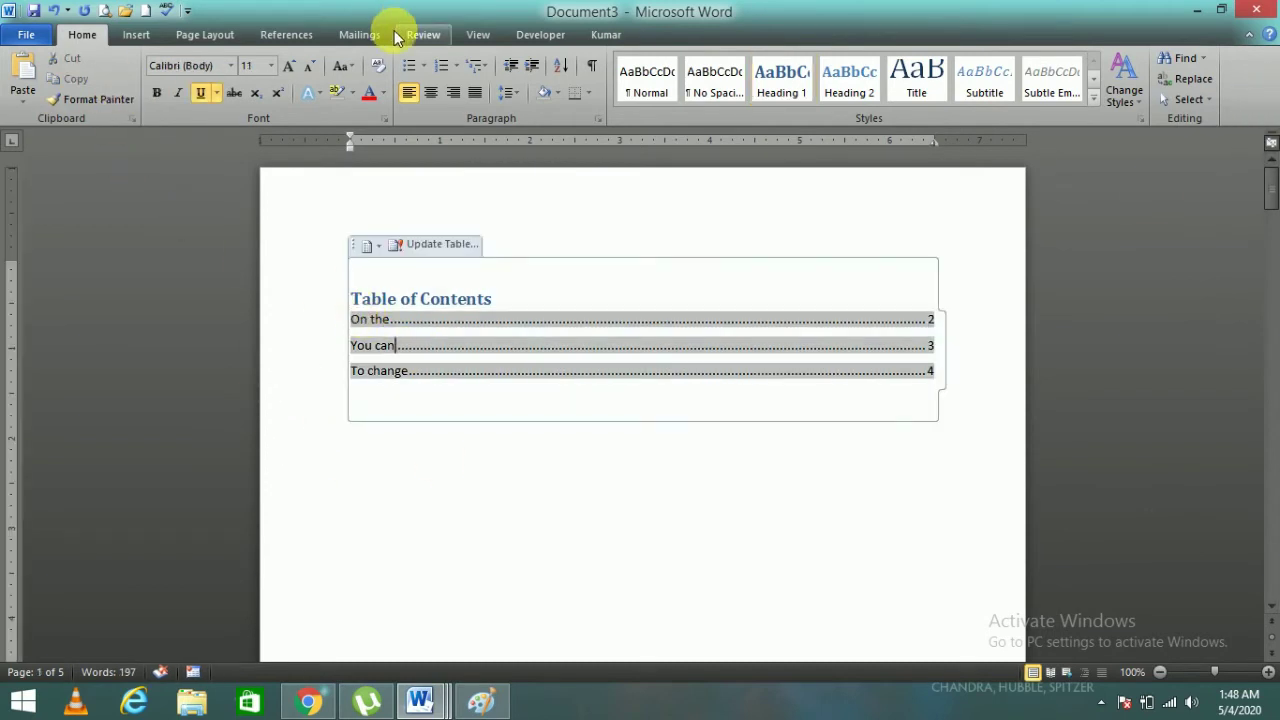
left_click(292, 36)
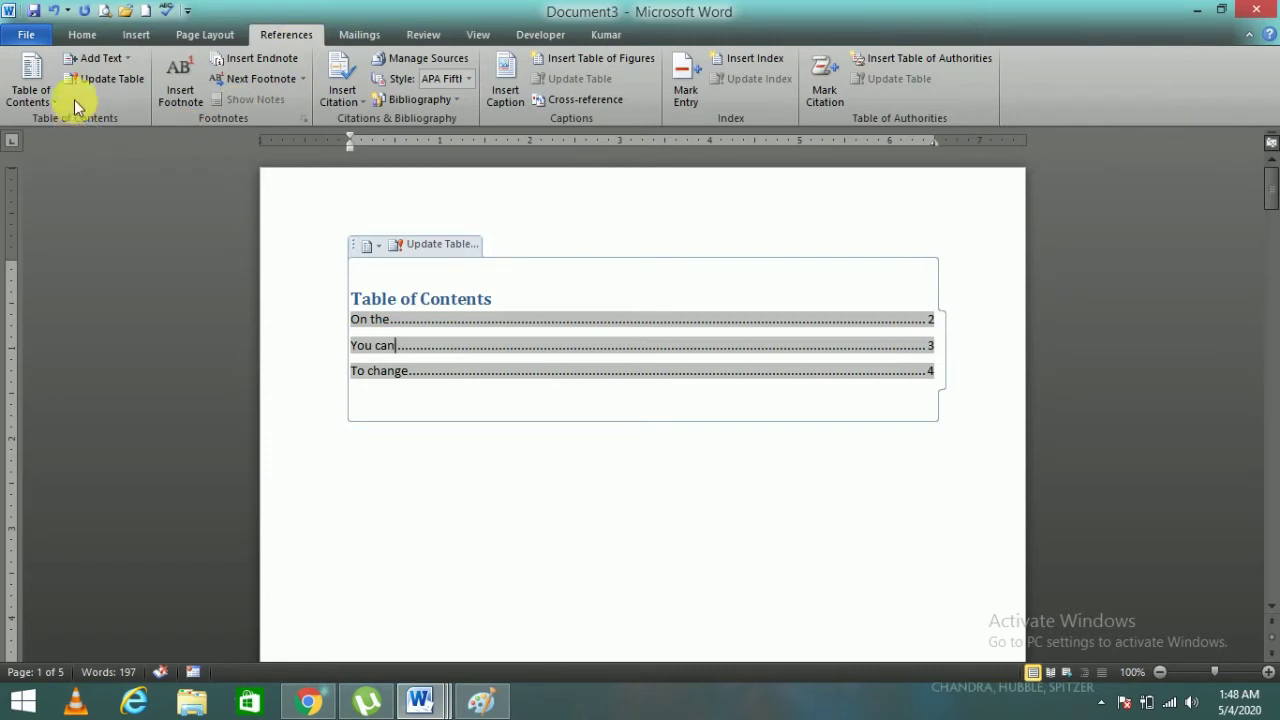
left_click(100, 78)
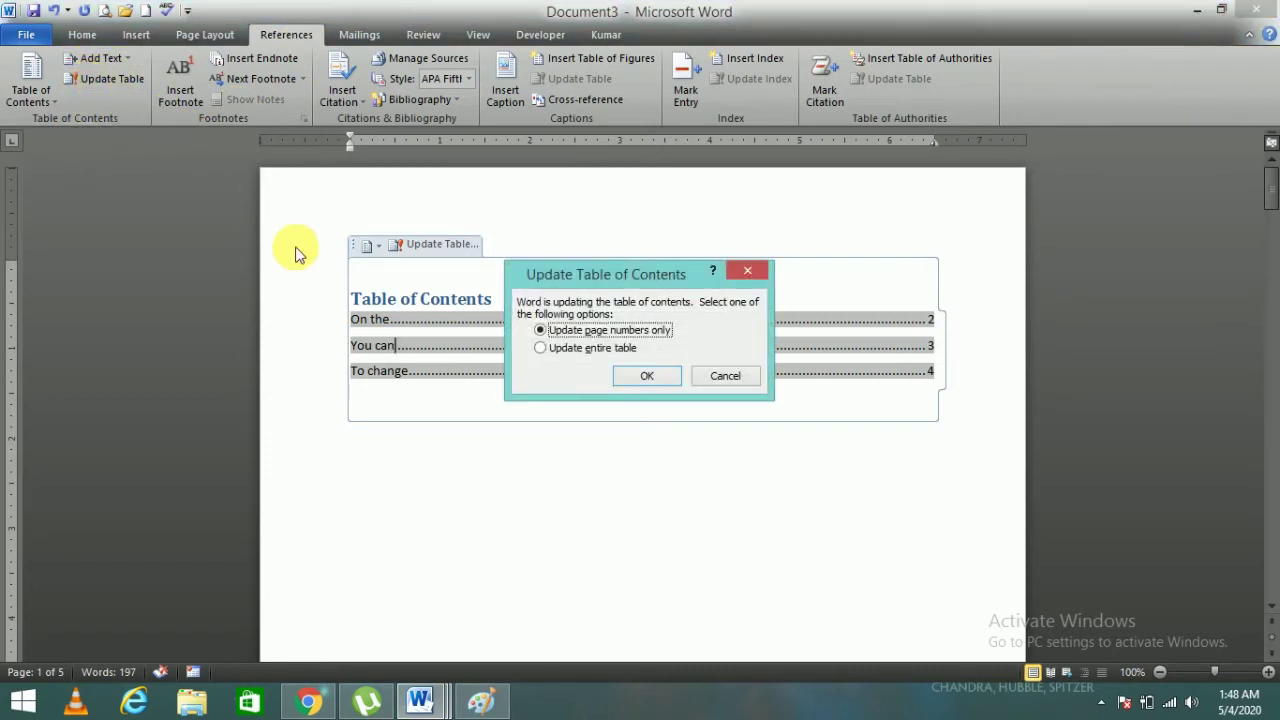
left_click(540, 349)
left_click(637, 381)
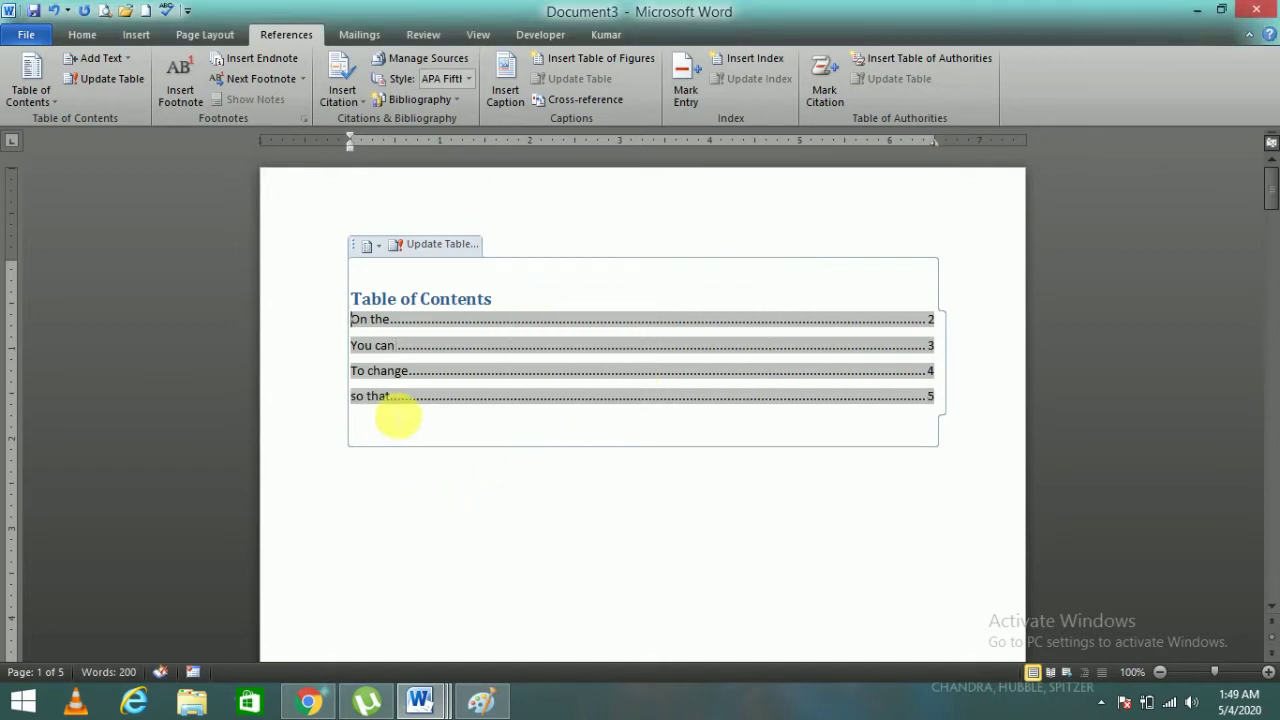
left_click(531, 453)
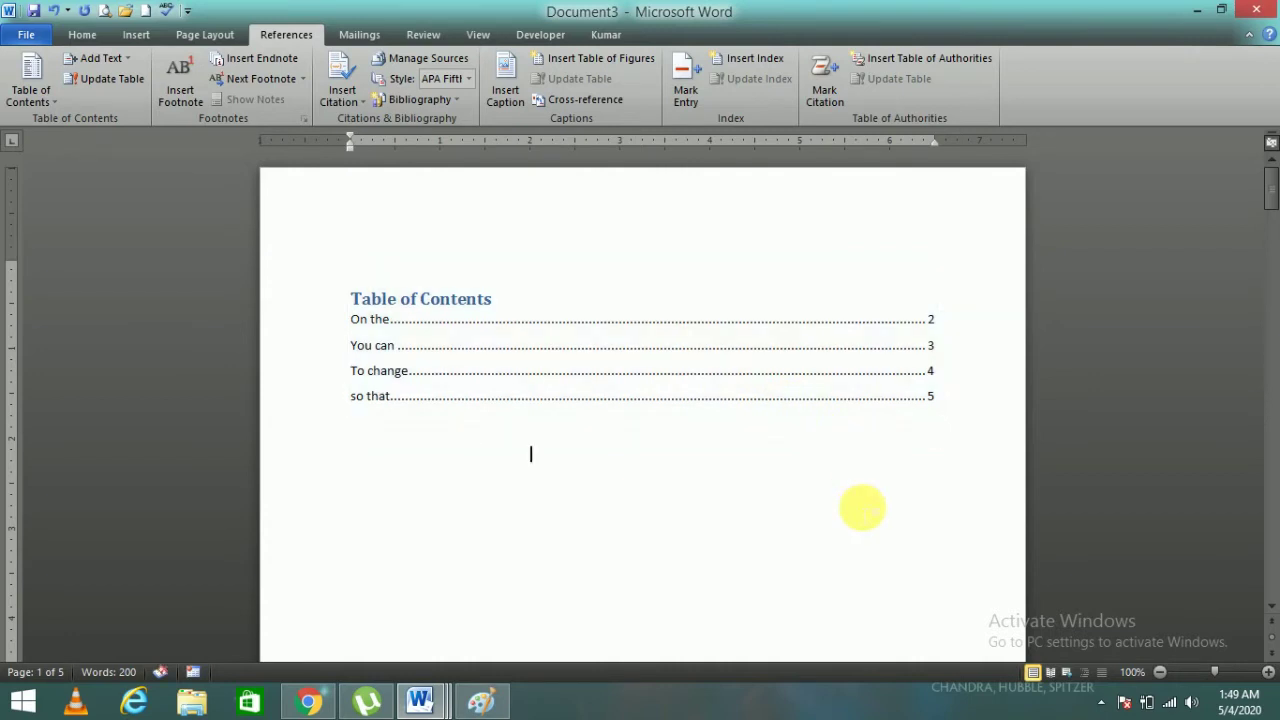
Step: Insert footnote 1 after 'document look.' on page 2 and type its note number
left_click(1272, 197)
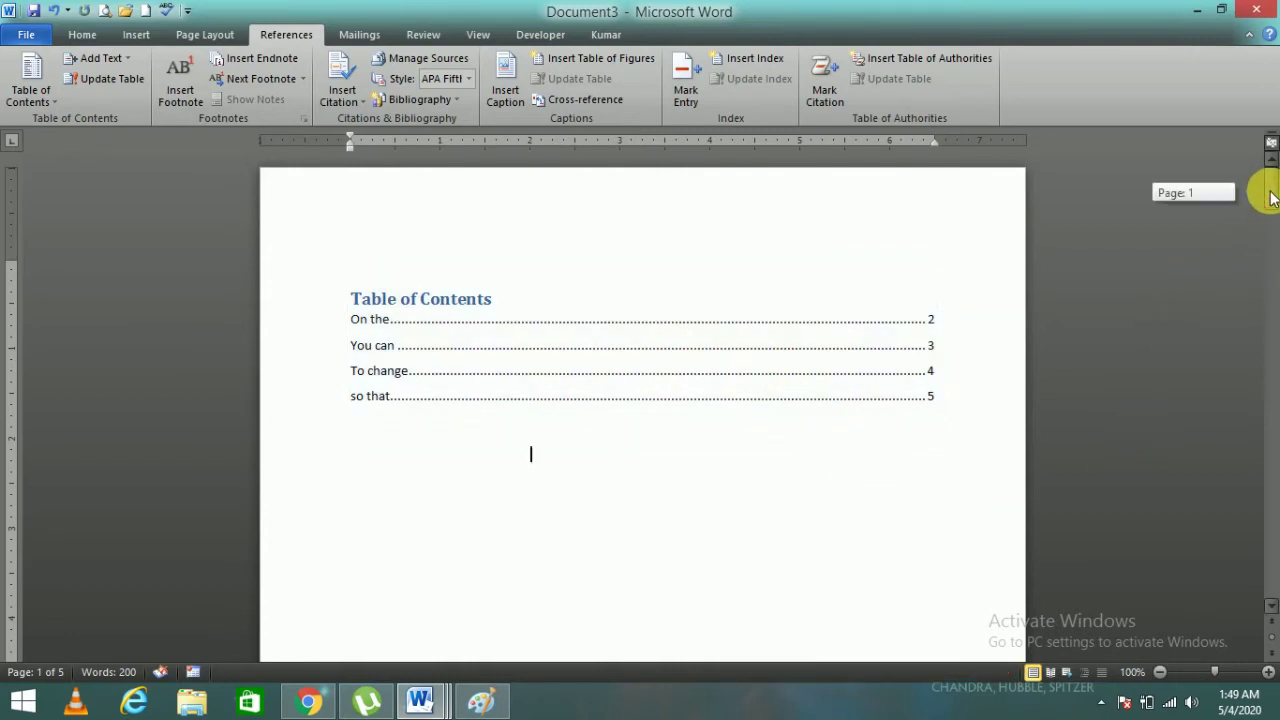
left_click_drag(1272, 197, 1269, 271)
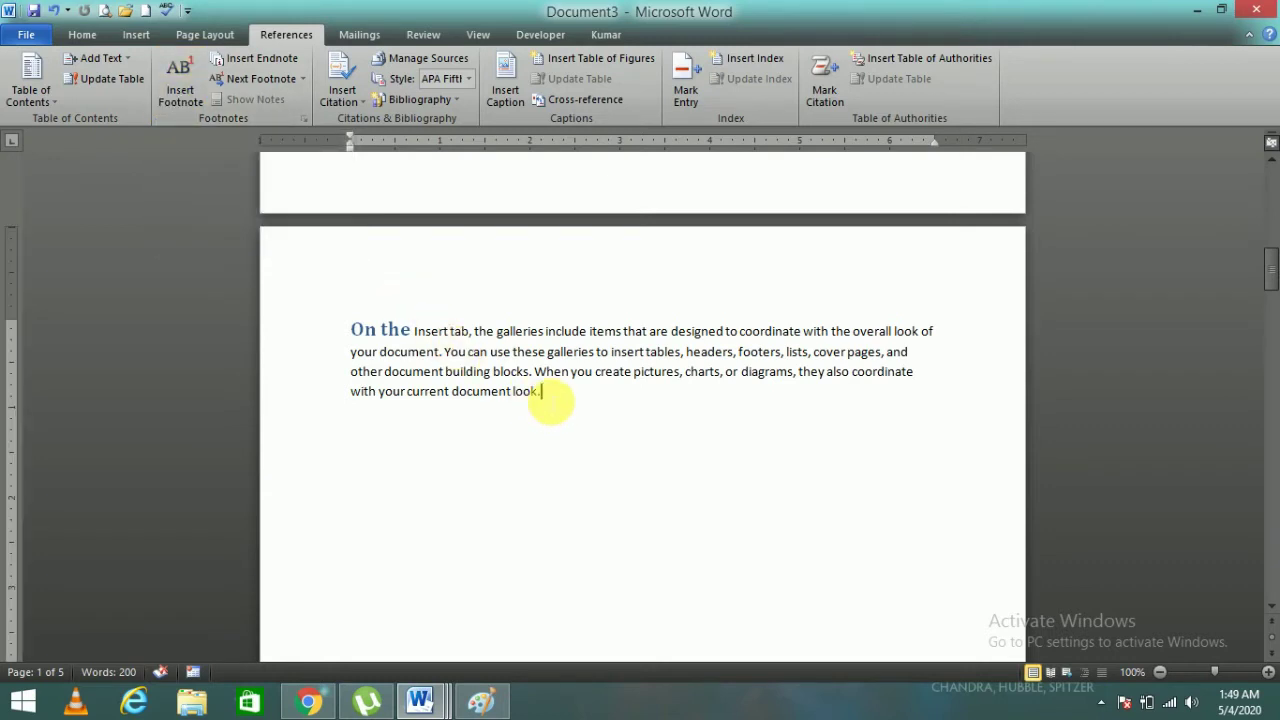
left_click(183, 95)
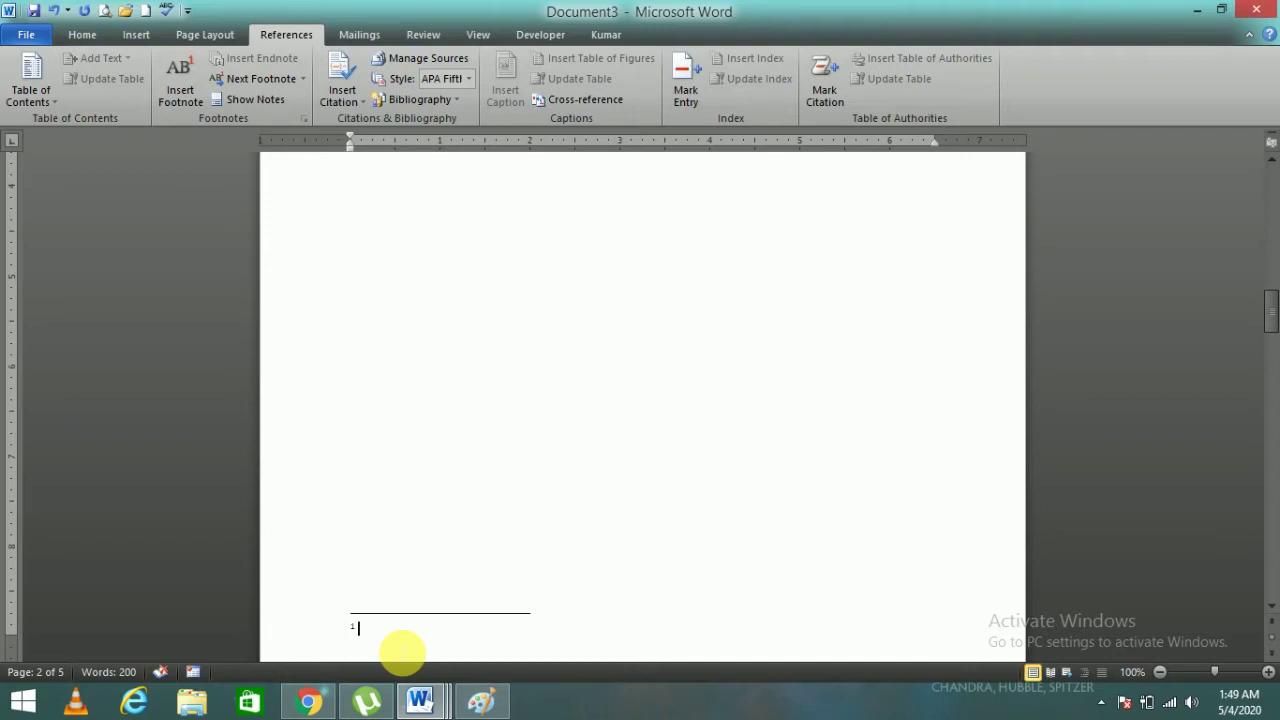
type("g")
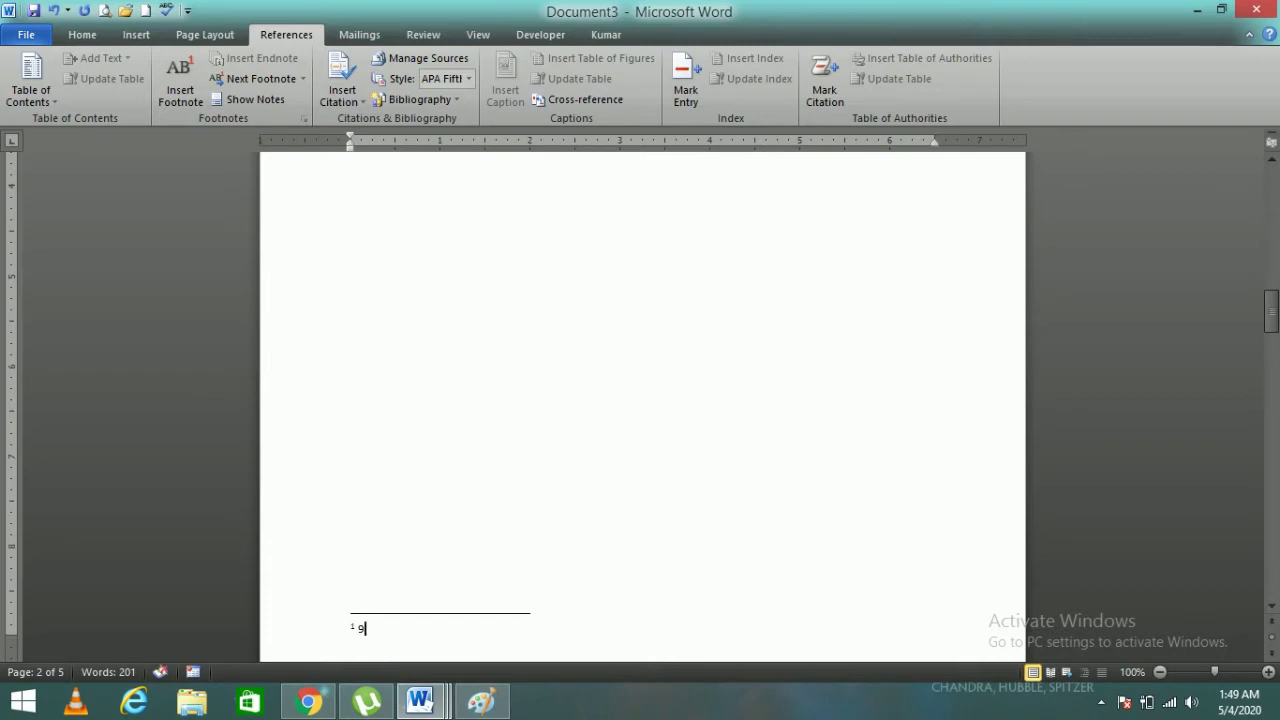
type("9")
type("9947")
type("8454")
left_click(487, 455)
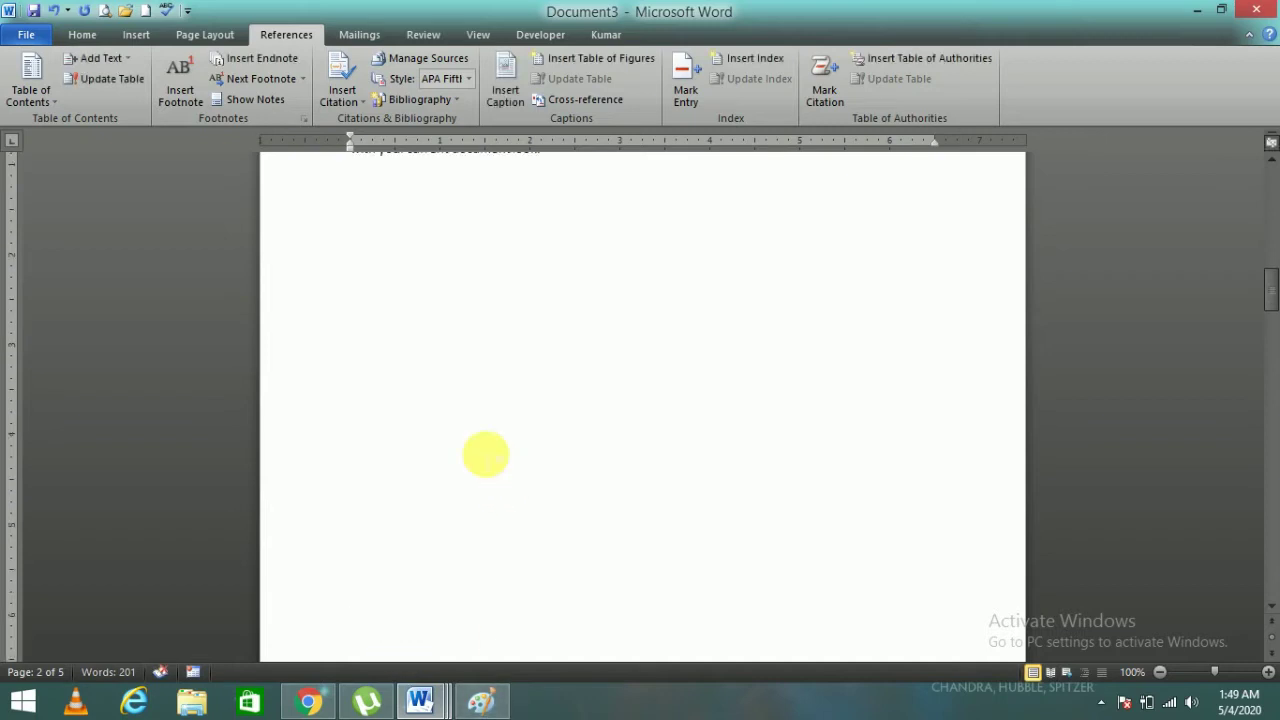
left_click_drag(1270, 292, 1266, 277)
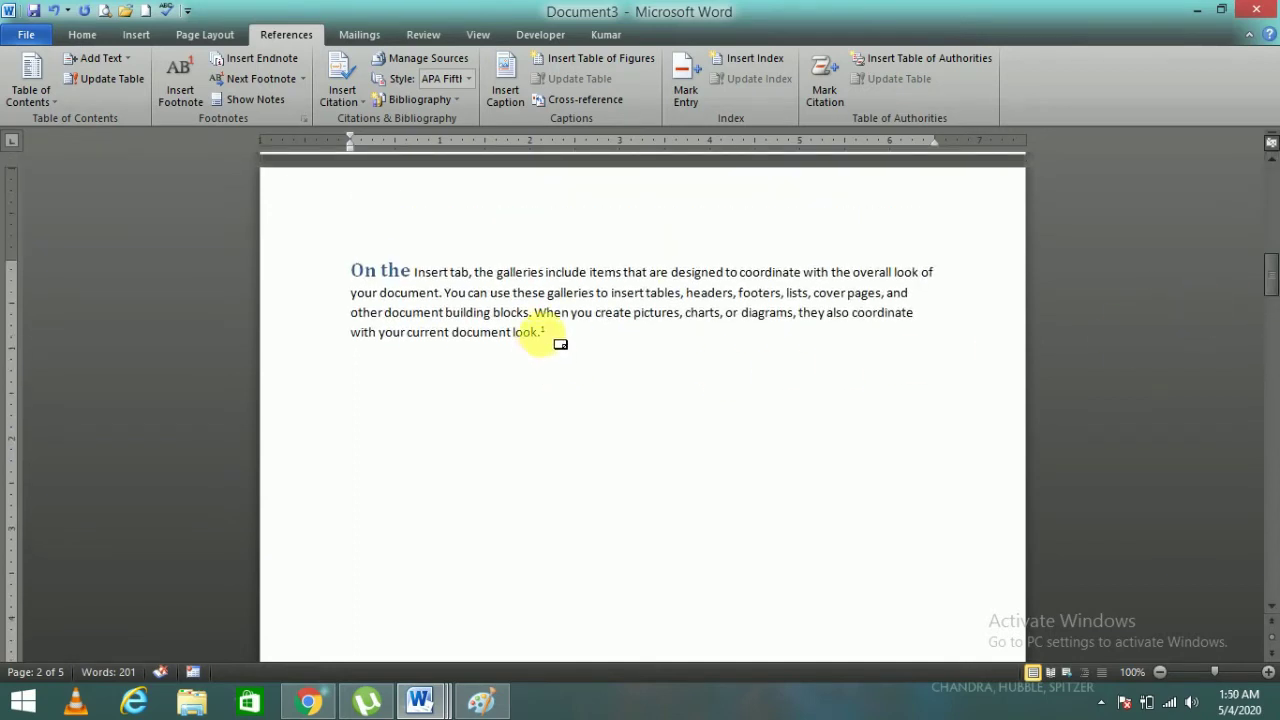
Step: Zoom to 130% to check footnote 1, then place the caret on the empty line below the Table of Contents
left_click(1268, 672)
left_click(1268, 672)
left_click(1268, 672)
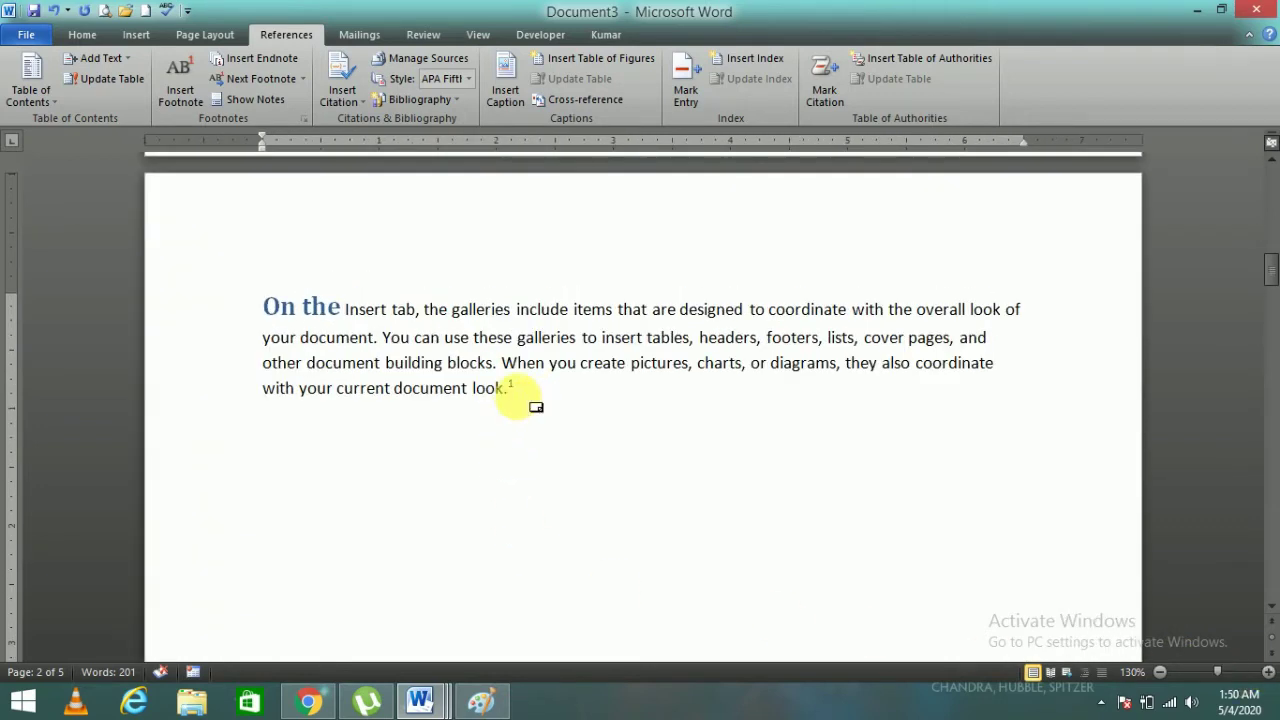
mouse_move(515, 400)
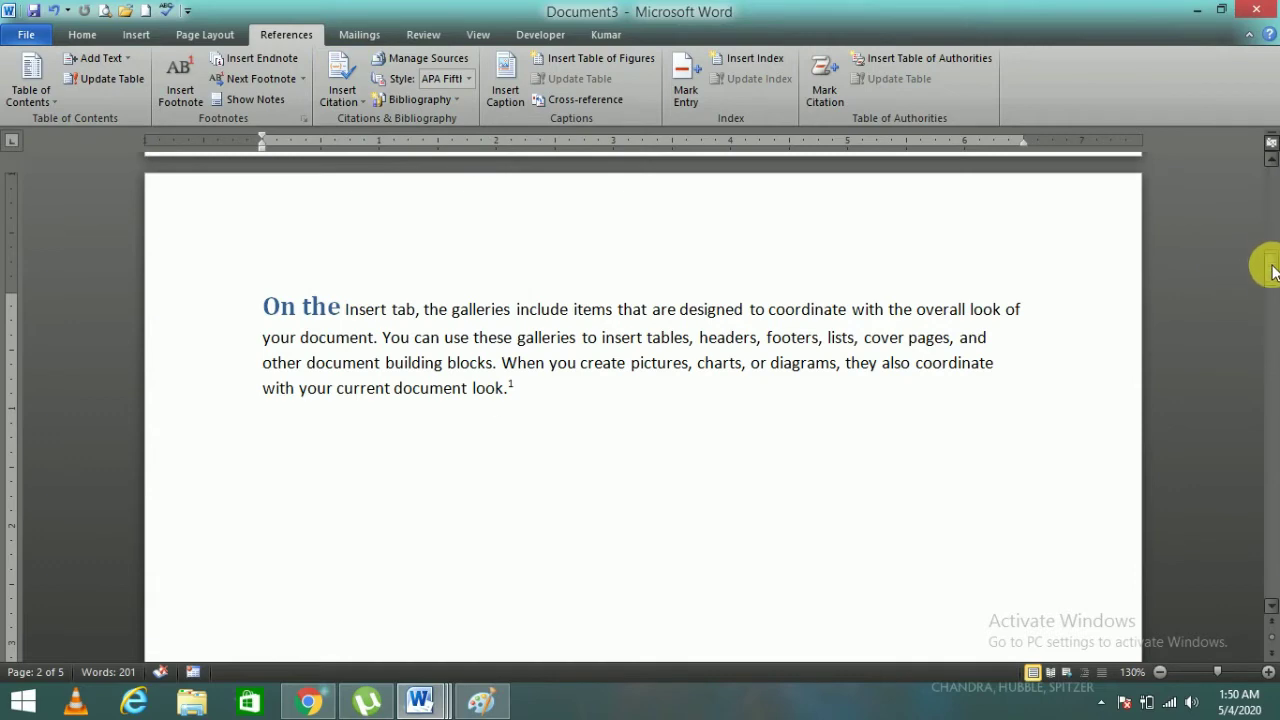
left_click_drag(1270, 266, 1262, 145)
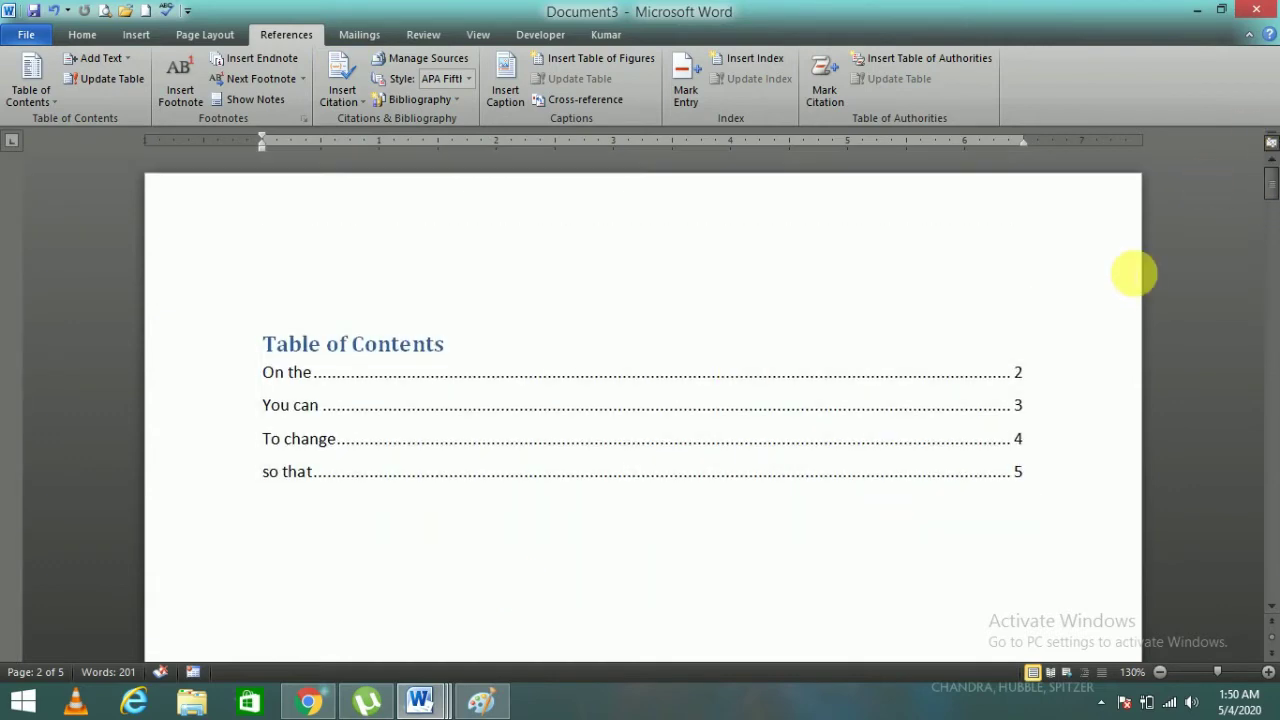
left_click_drag(1268, 190, 1272, 222)
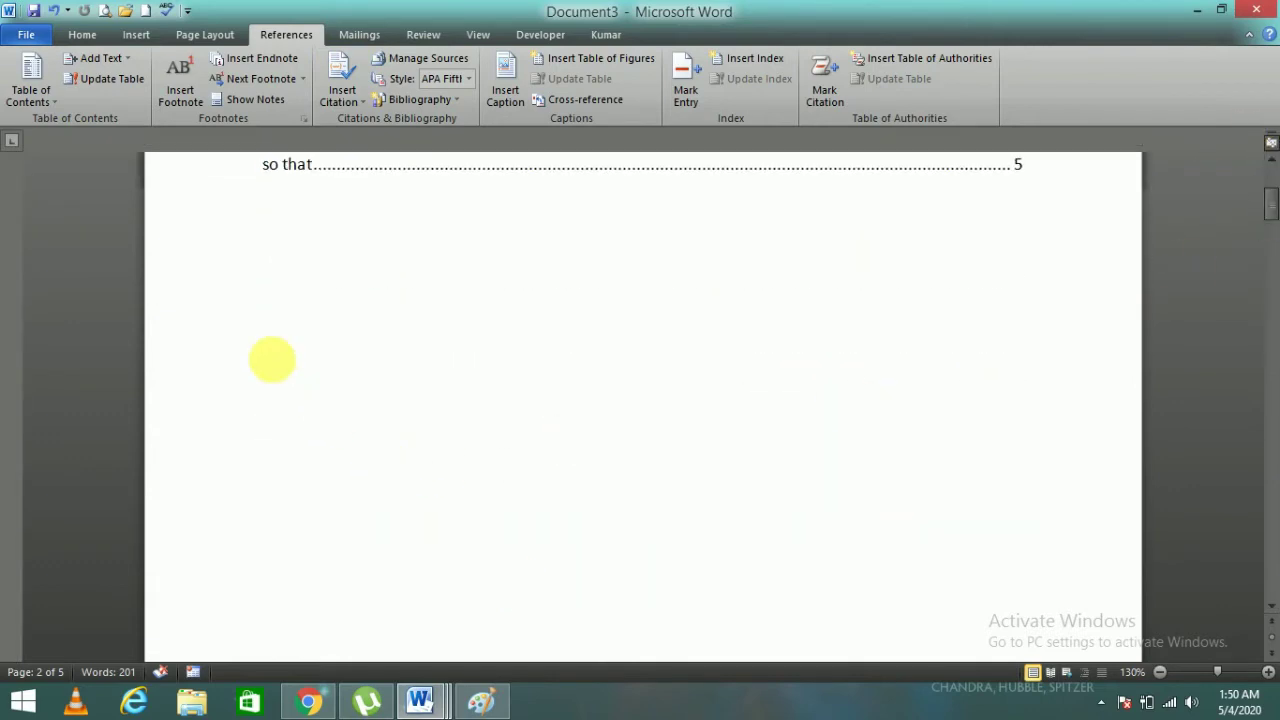
left_click(290, 329)
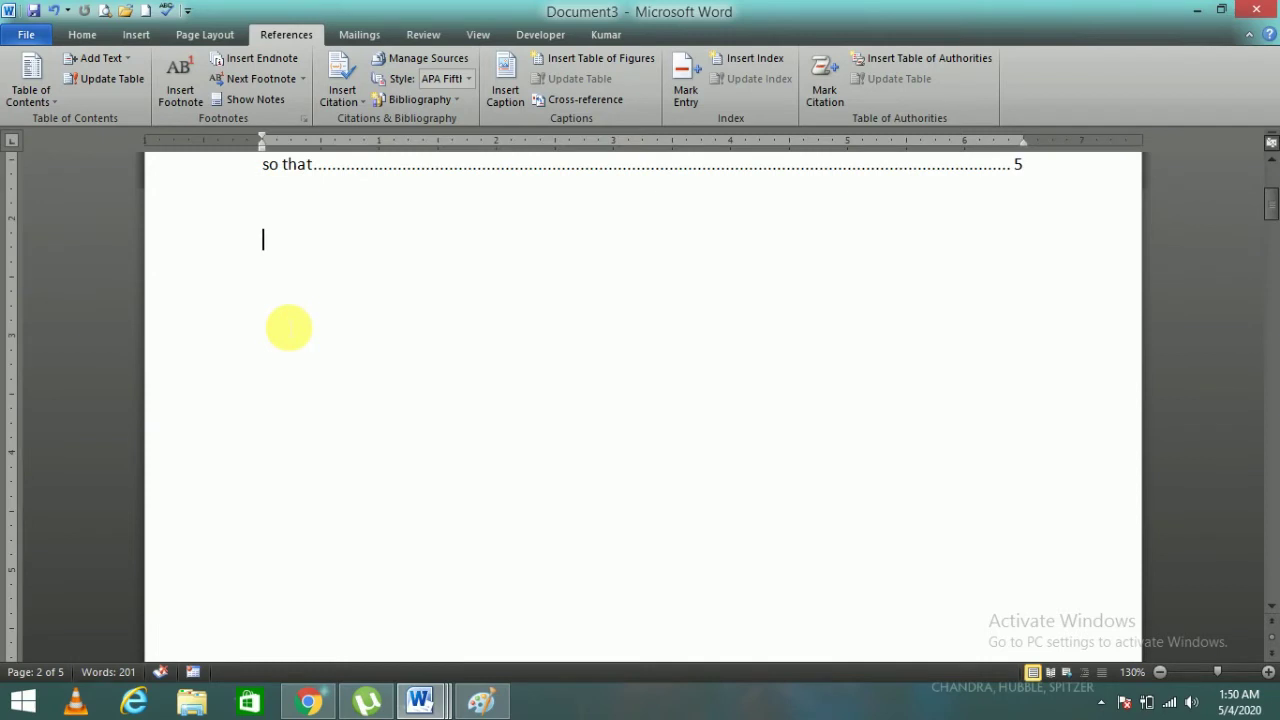
Step: Start adding a new citation source with Book as the source type
left_click(335, 100)
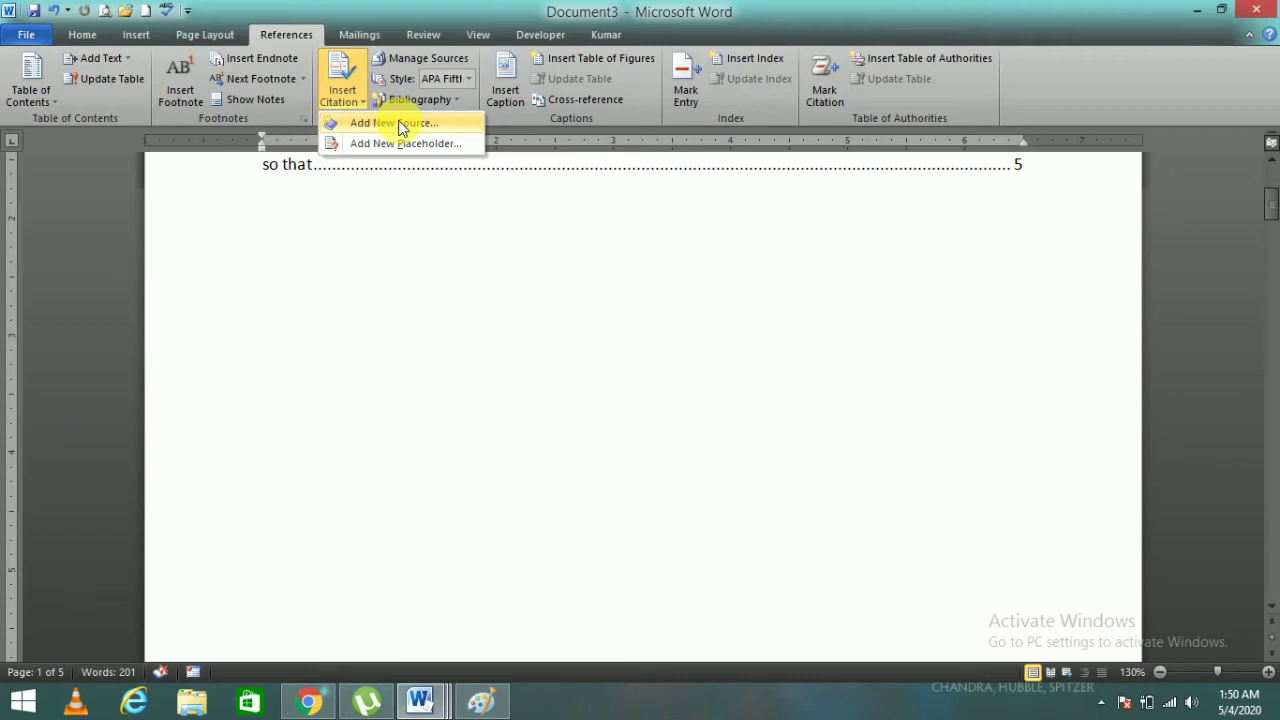
left_click(400, 124)
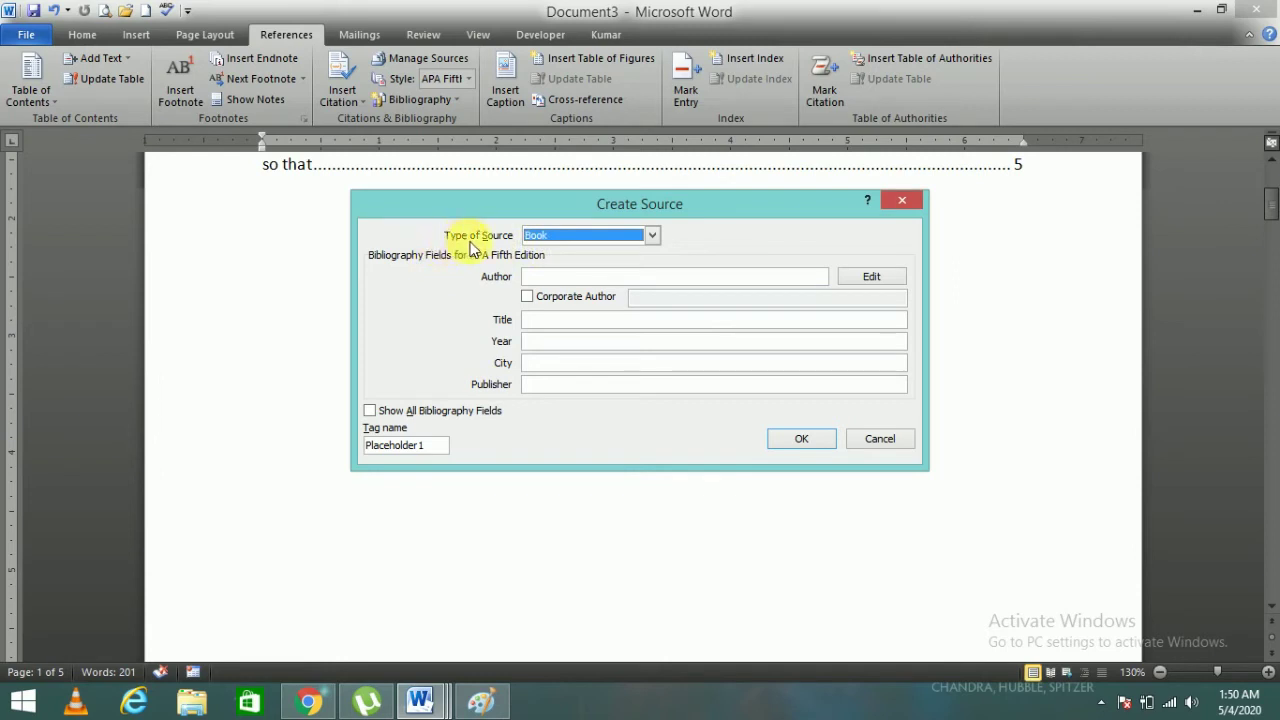
left_click(651, 237)
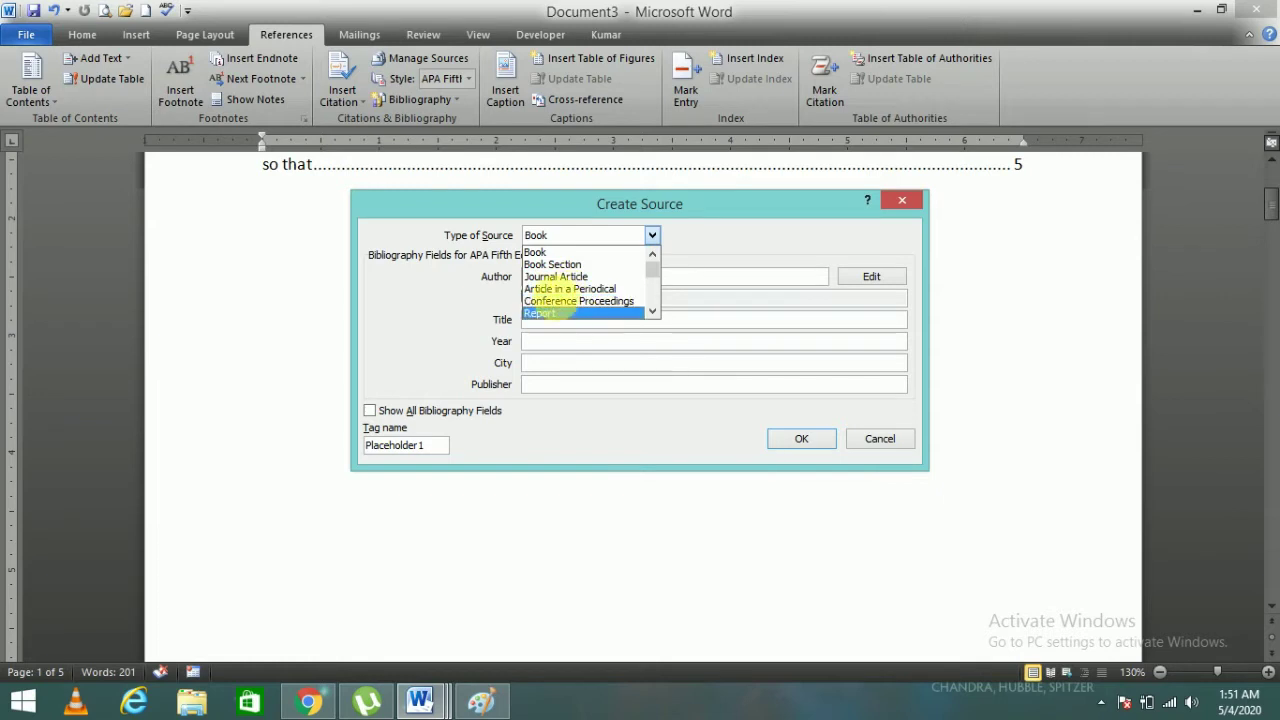
left_click(558, 254)
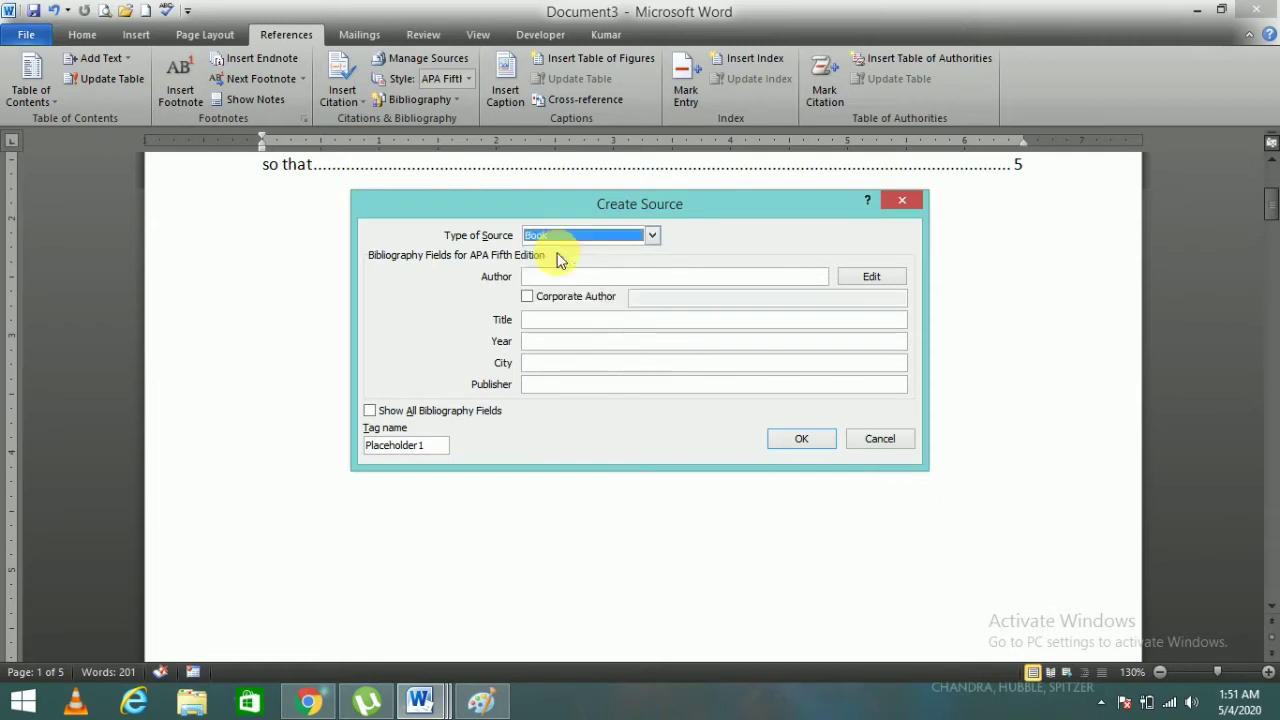
Step: Enter the author, title computer, year 2019, city delhi and publisher kk, then insert the citation
left_click(566, 276)
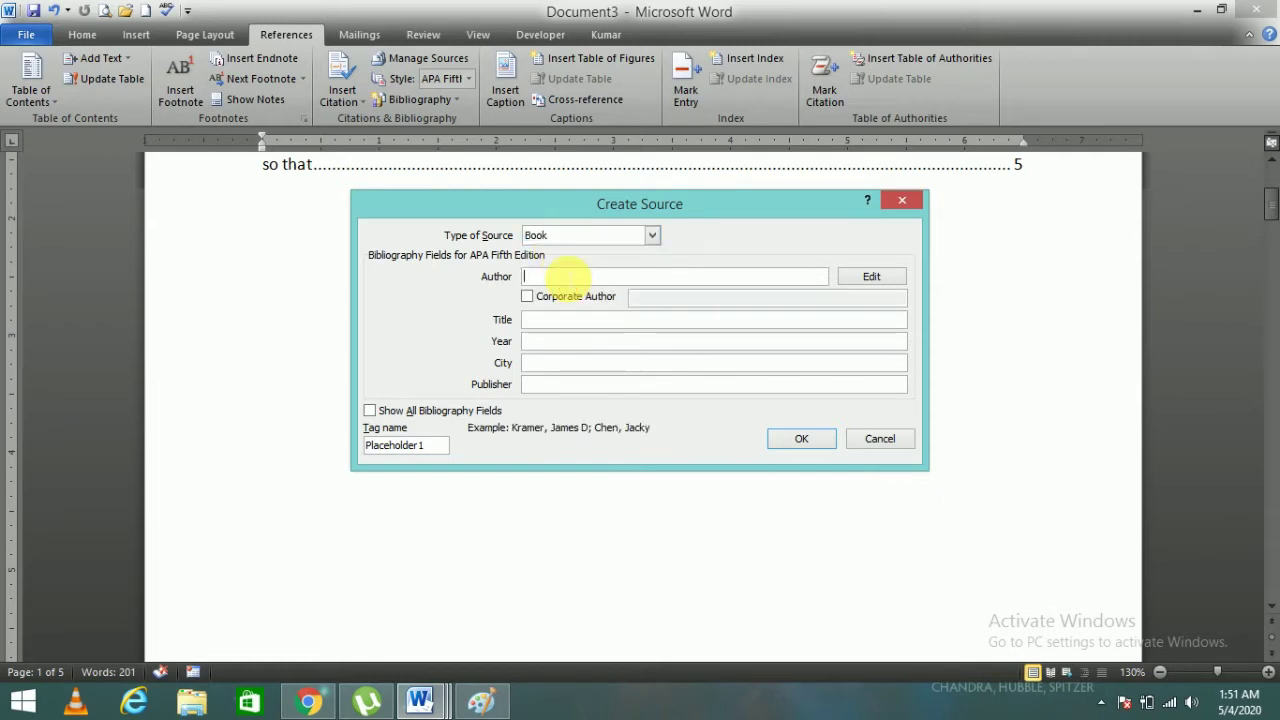
type("kum")
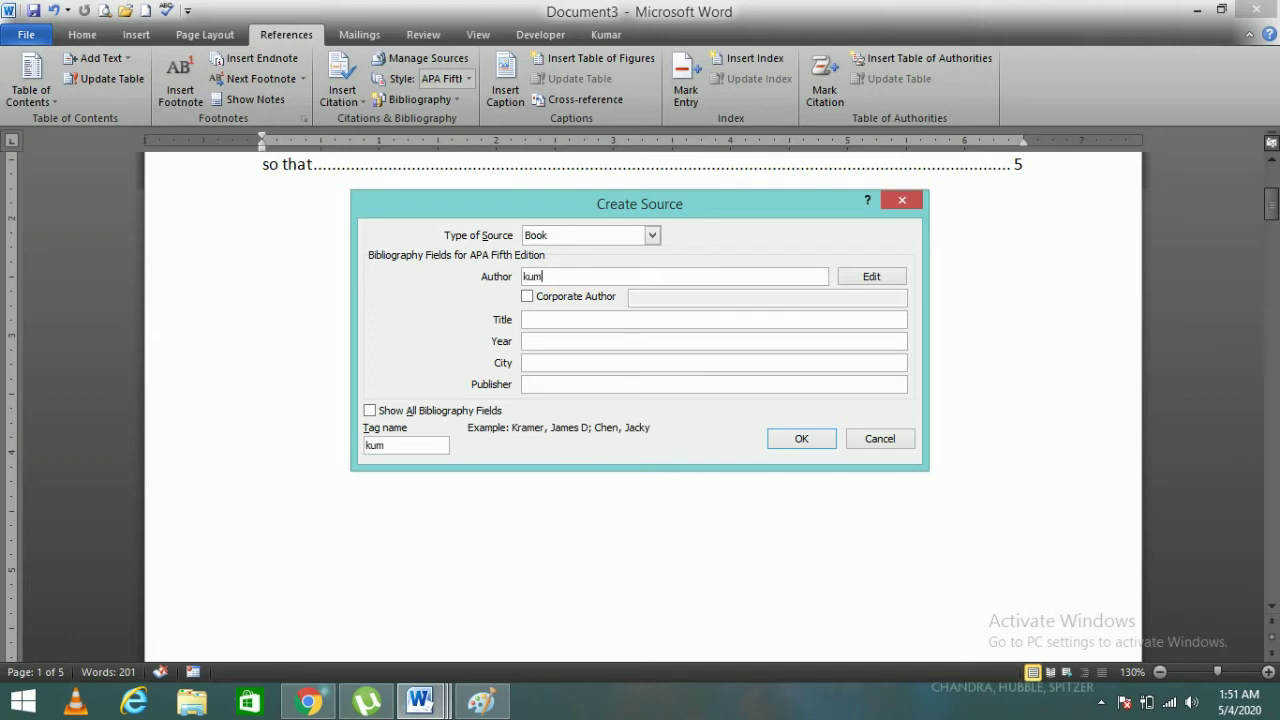
type("ar")
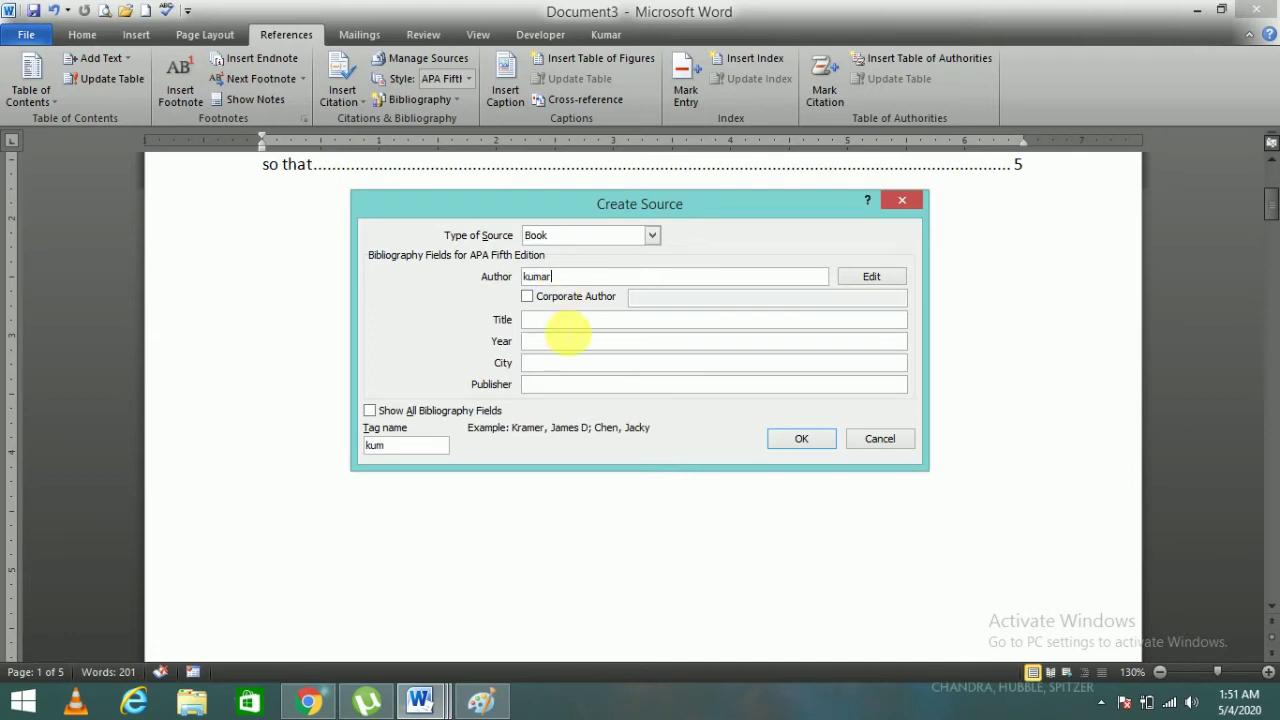
left_click(566, 322)
type("computer")
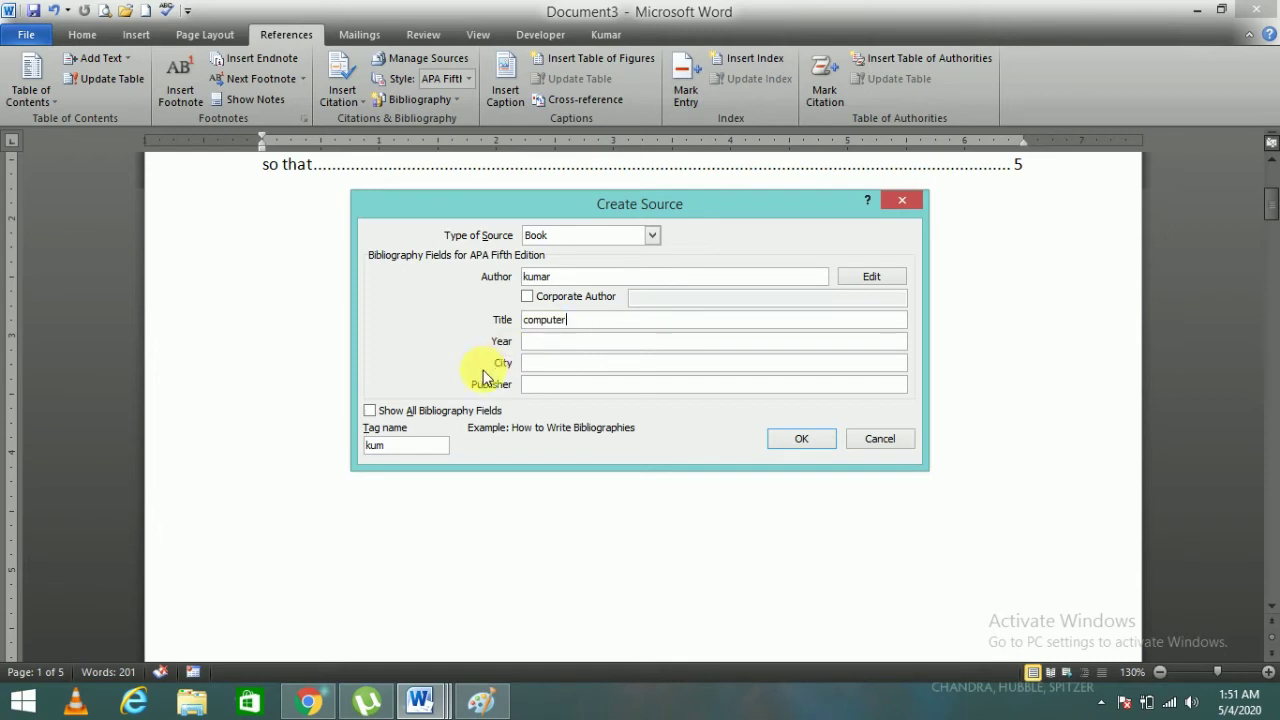
left_click(550, 343)
type("2")
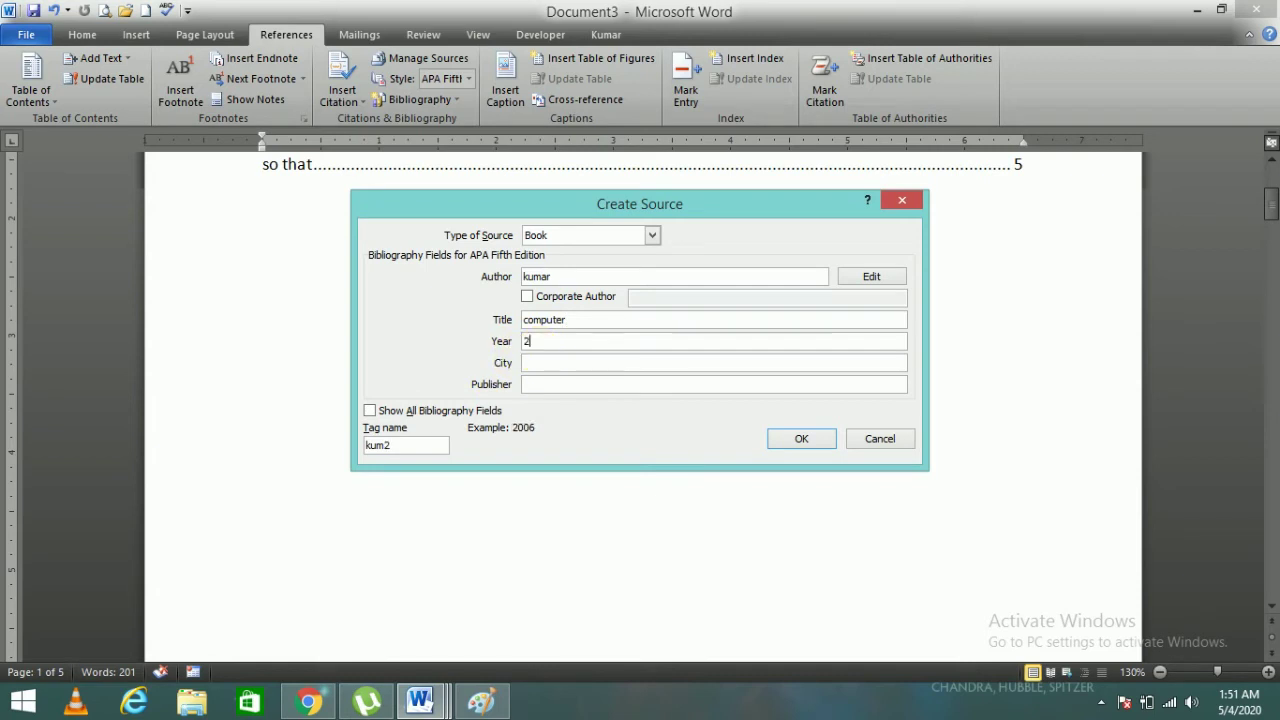
type("019")
left_click(551, 368)
left_click(559, 367)
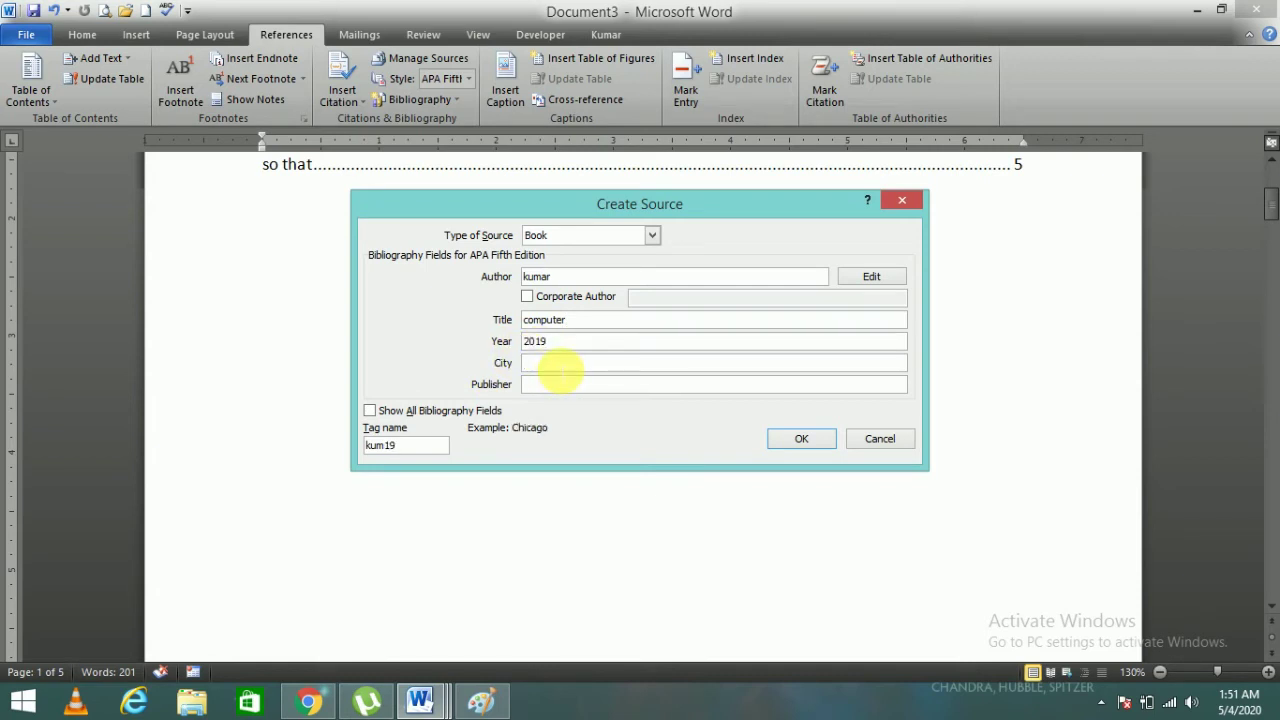
type("delhi")
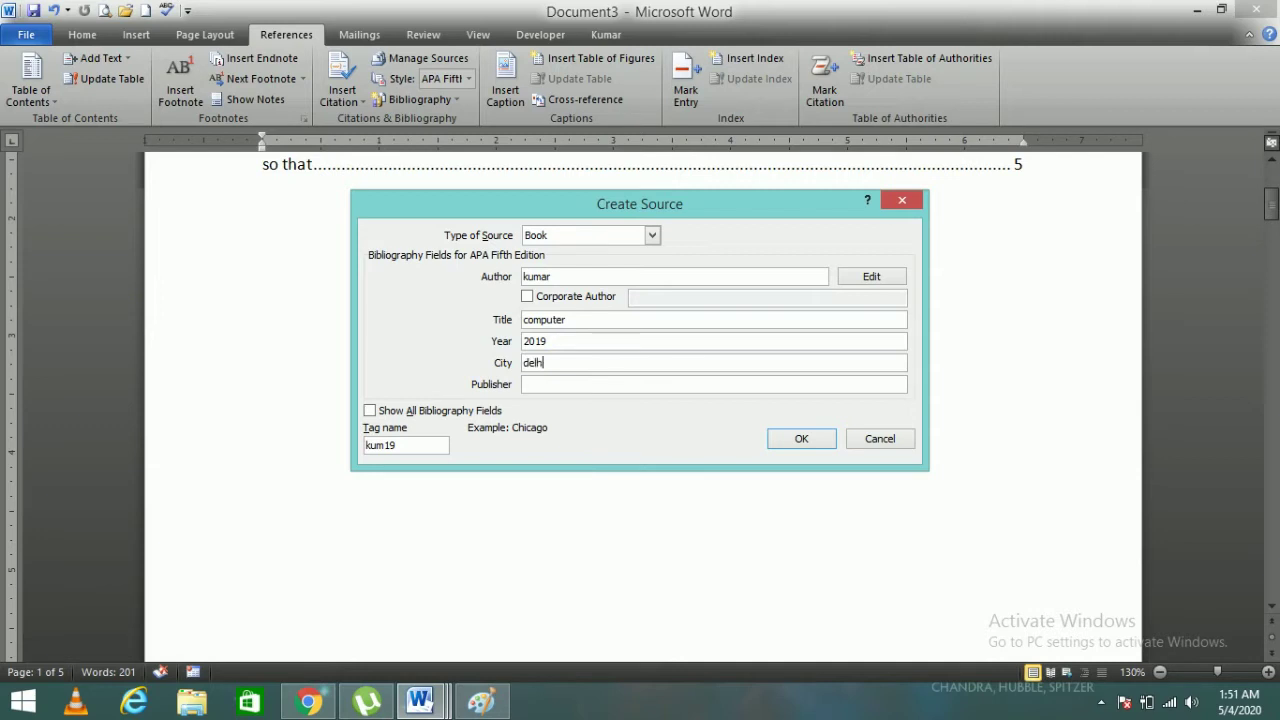
left_click(568, 388)
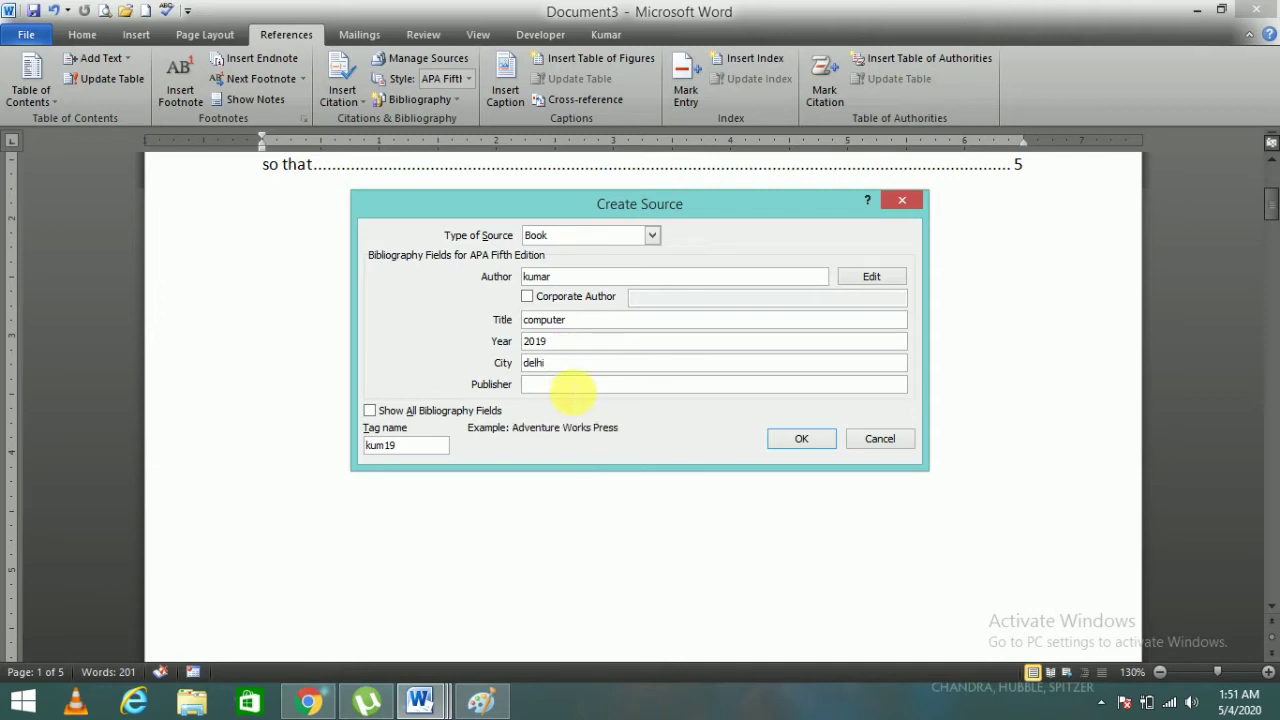
type("kk")
left_click(794, 440)
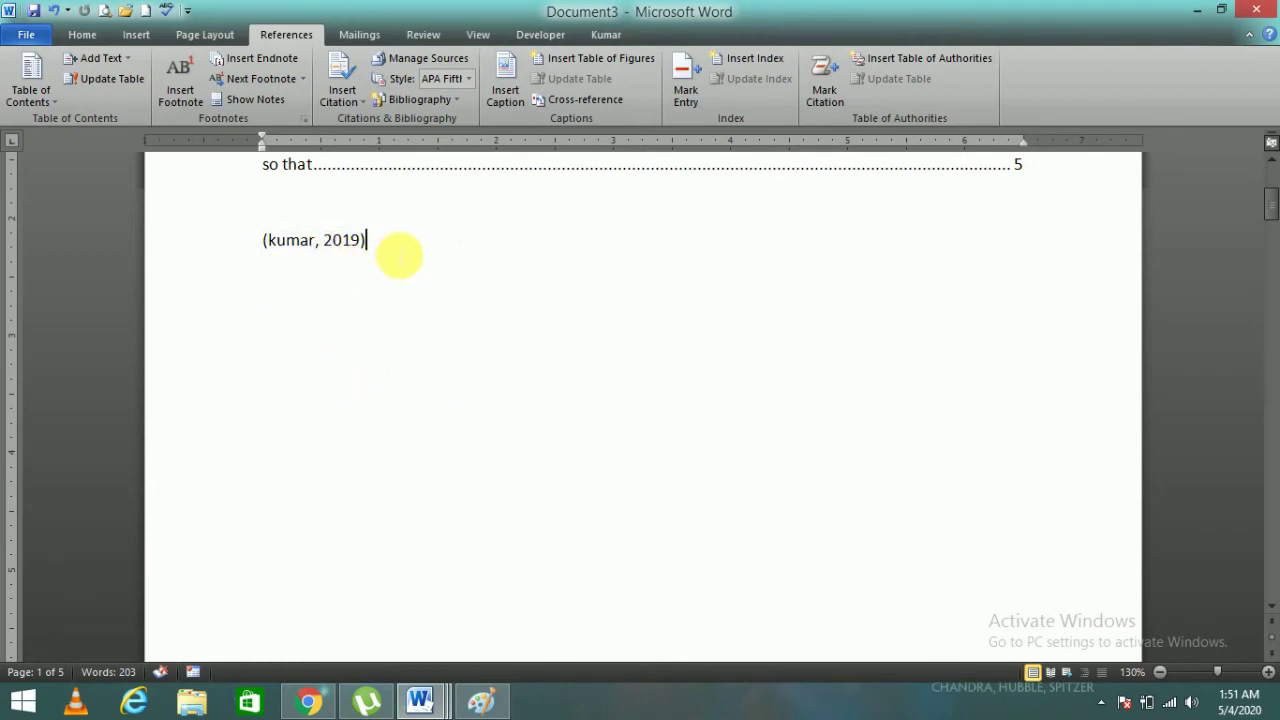
Step: Add a Works Cited bibliography on a new line below the citation
key("Return")
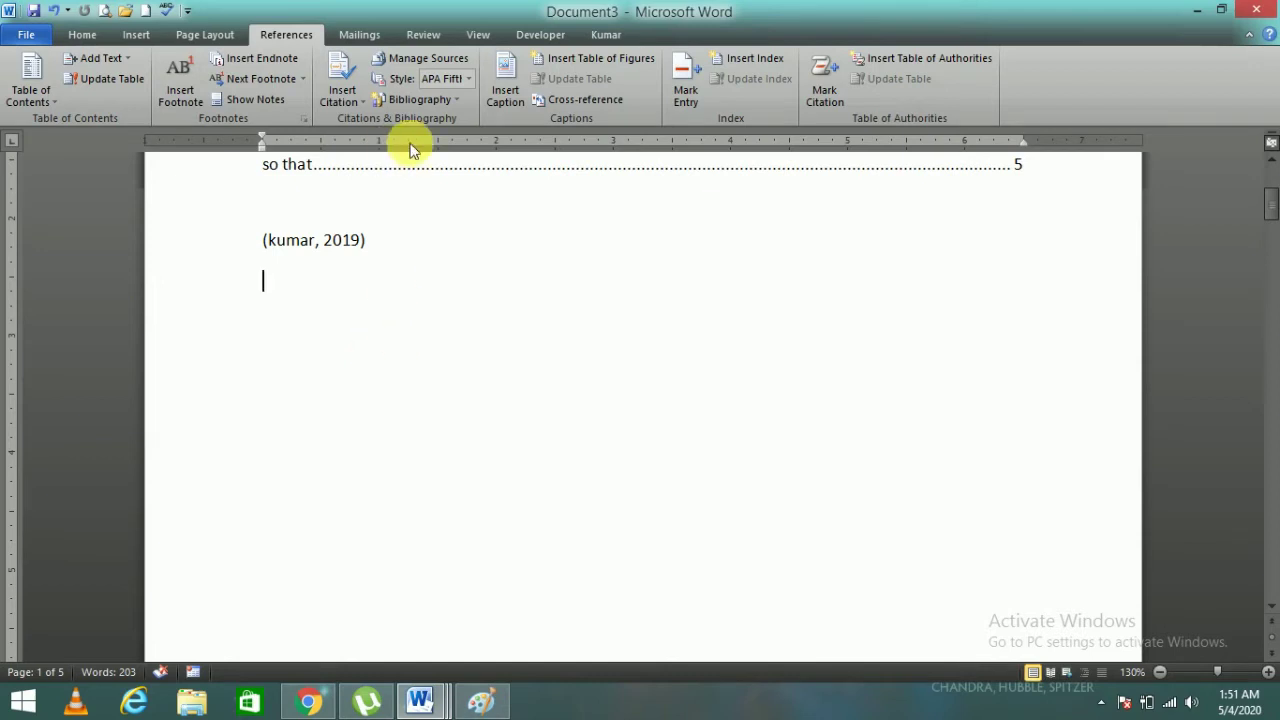
left_click(459, 99)
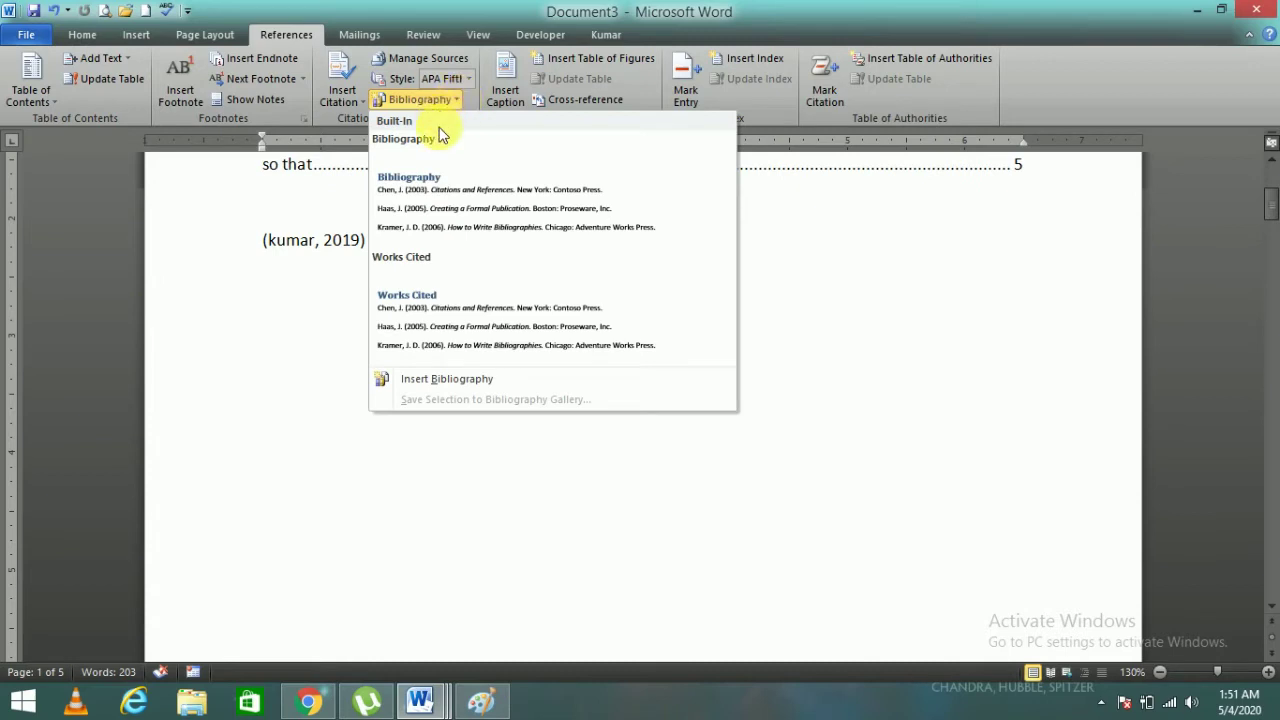
left_click(404, 302)
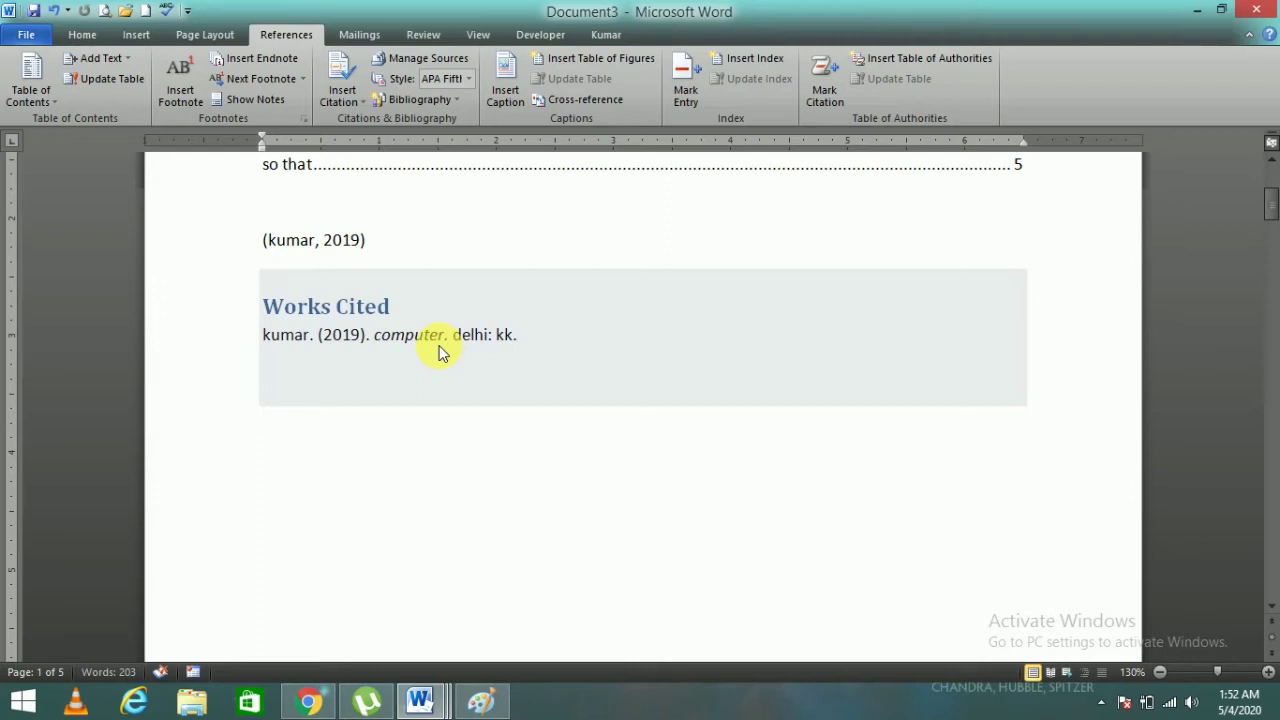
left_click(514, 446)
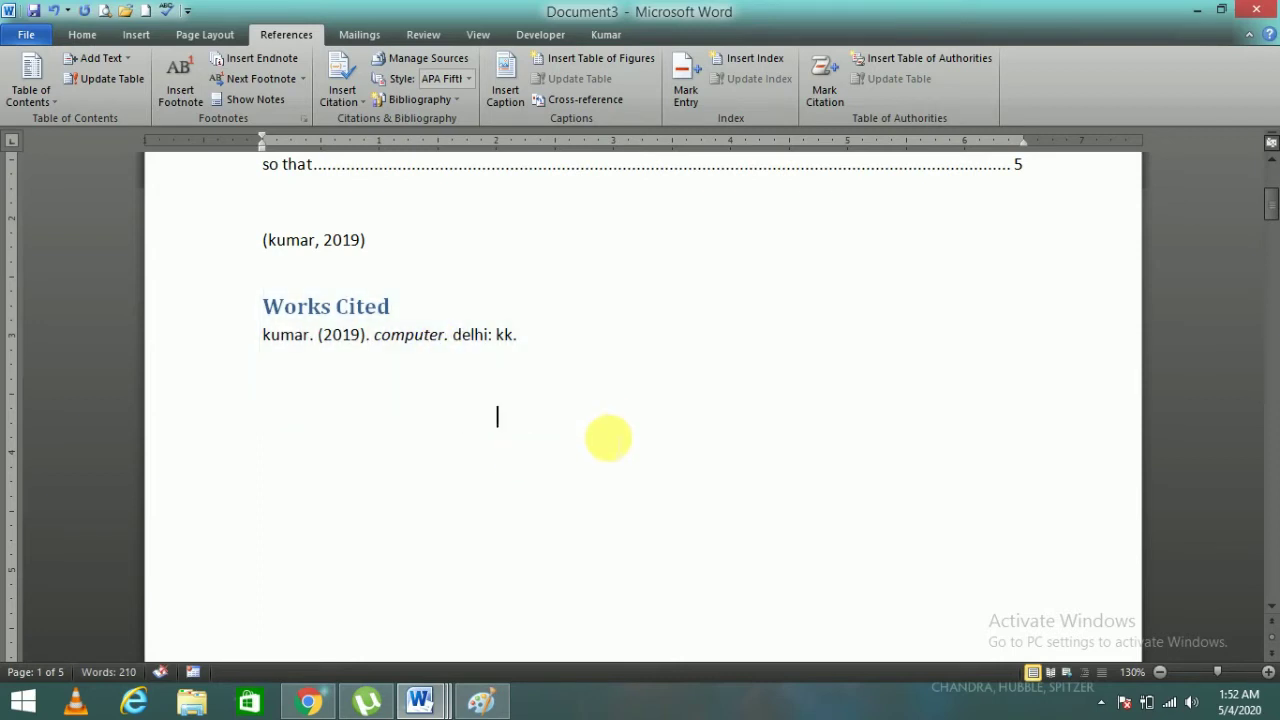
Step: Insert the woman-at-computer clip art from a COMPUTER search and shrink it to about 1 inch
left_click_drag(1272, 200, 1272, 268)
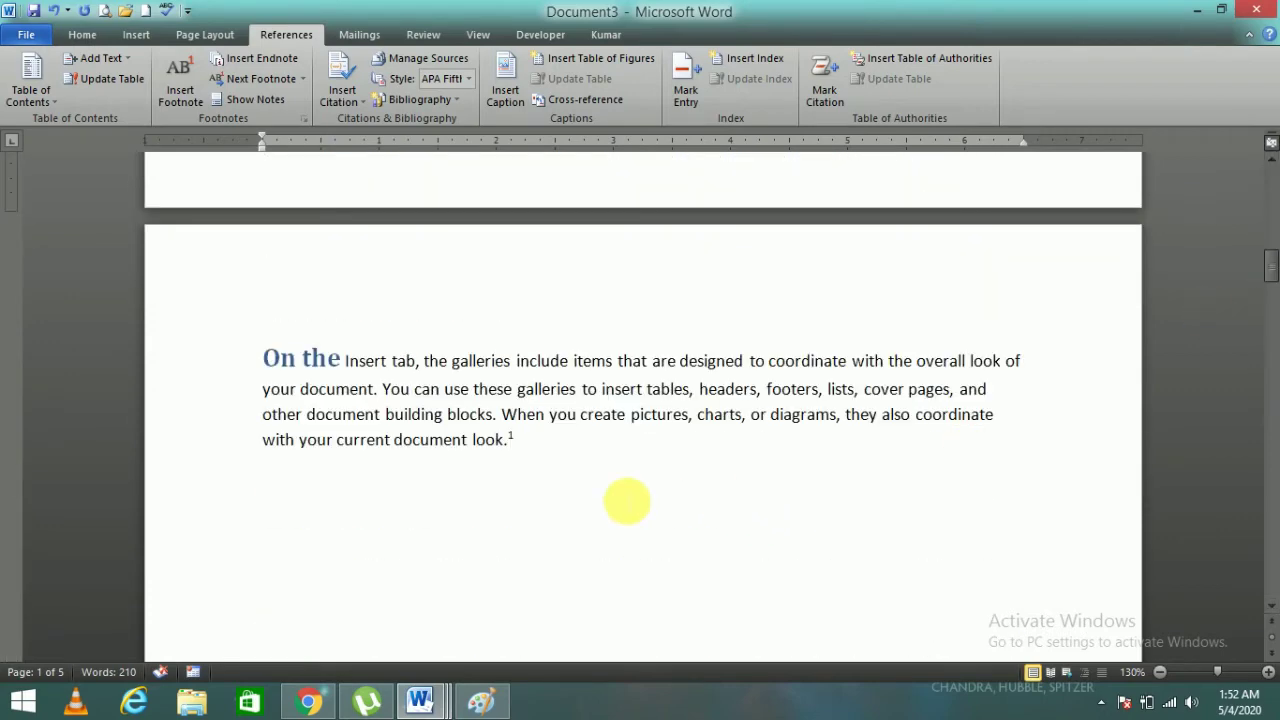
left_click(606, 510)
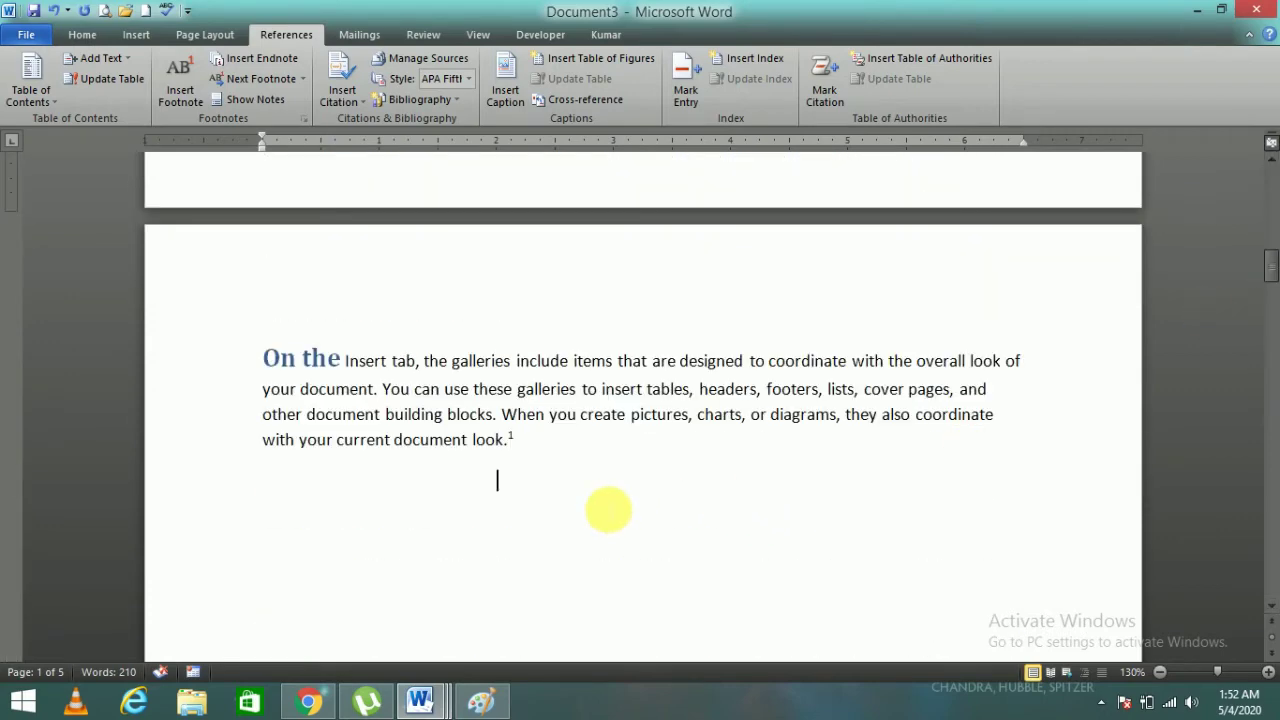
left_click(128, 33)
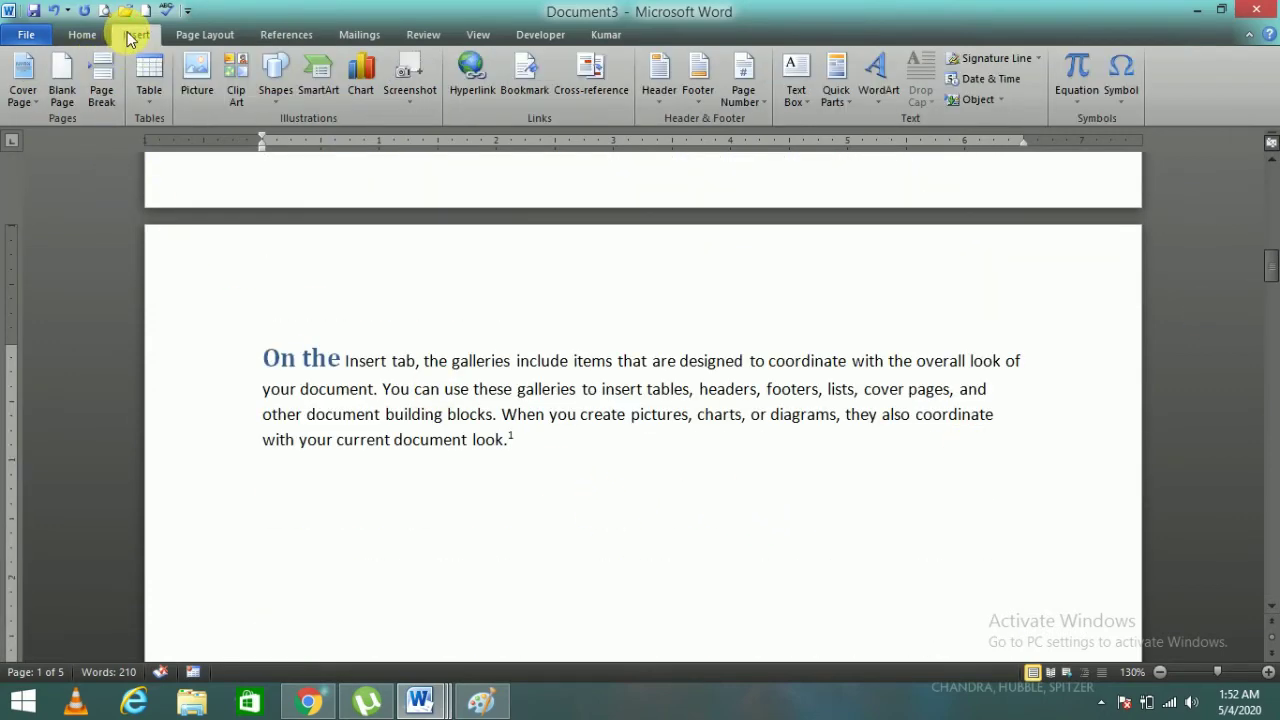
left_click(240, 72)
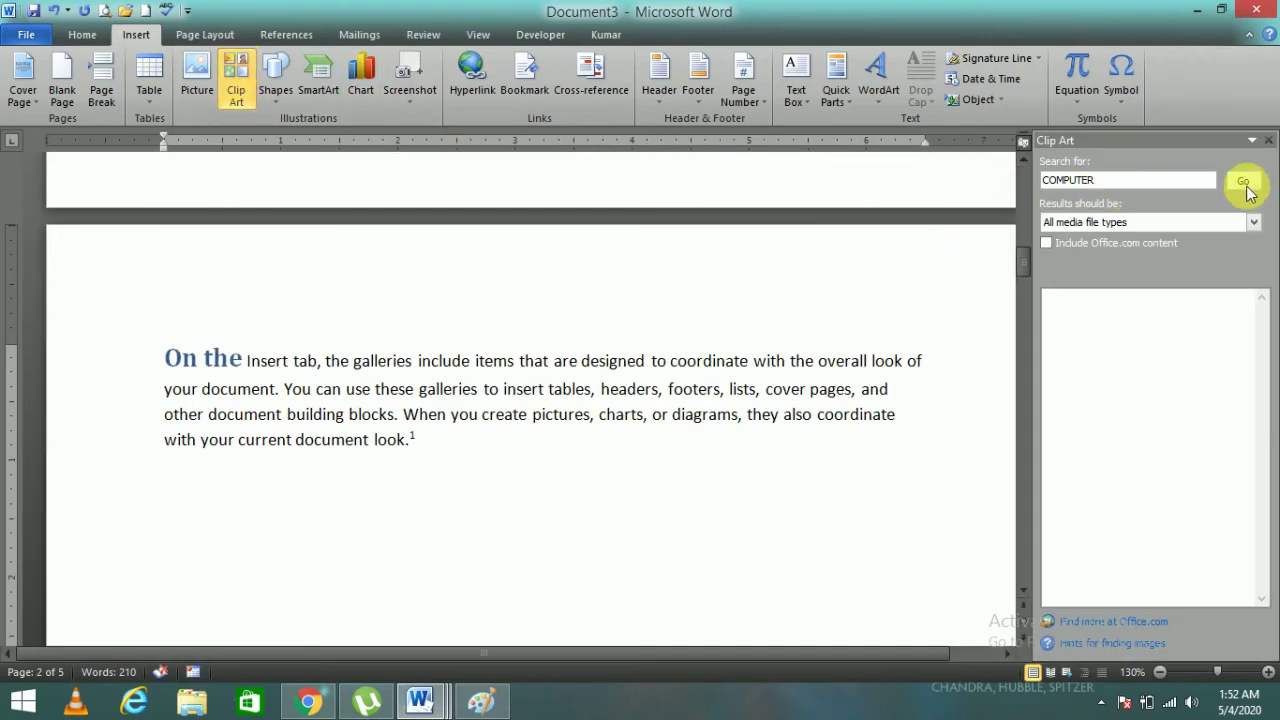
left_click(1245, 185)
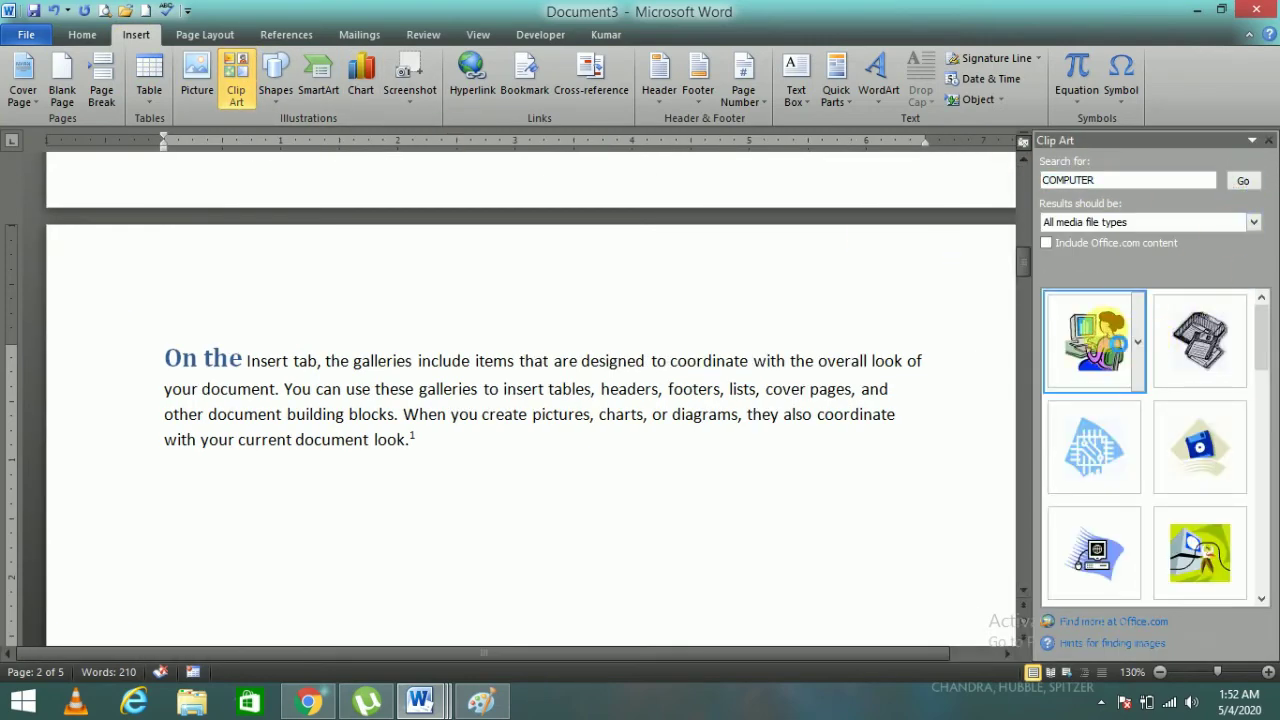
left_click(1095, 340)
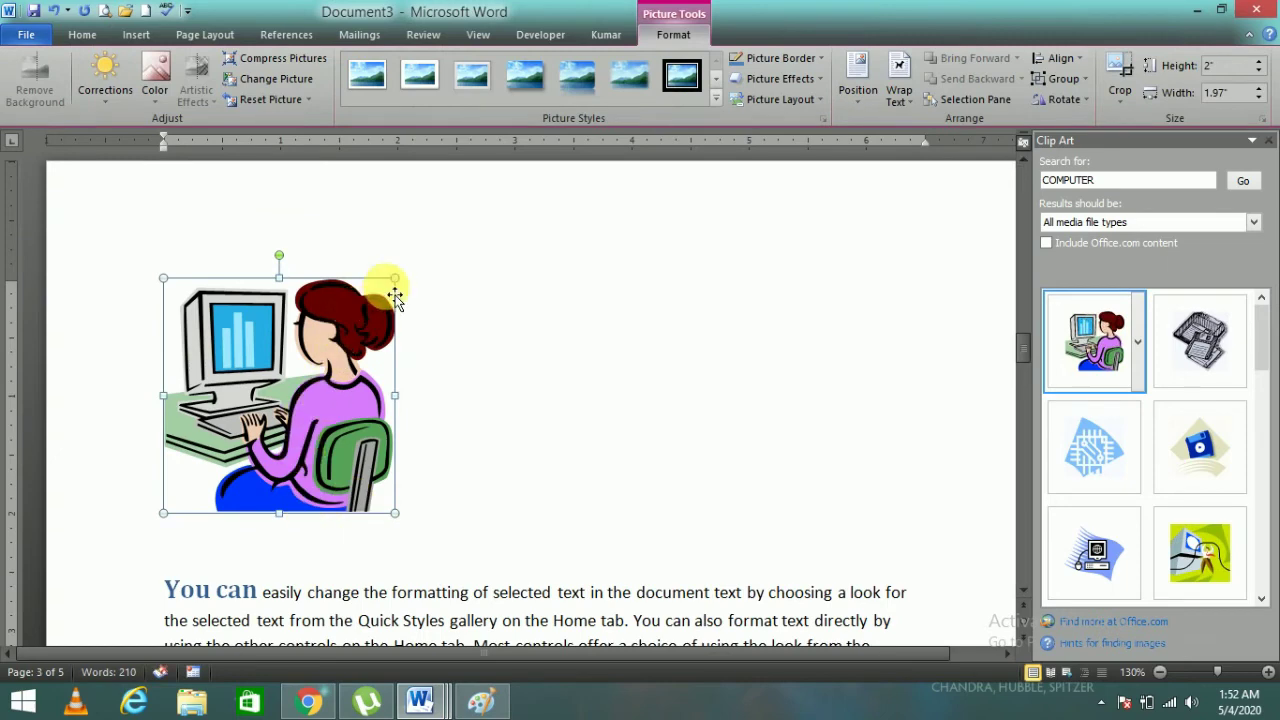
left_click_drag(394, 284, 259, 410)
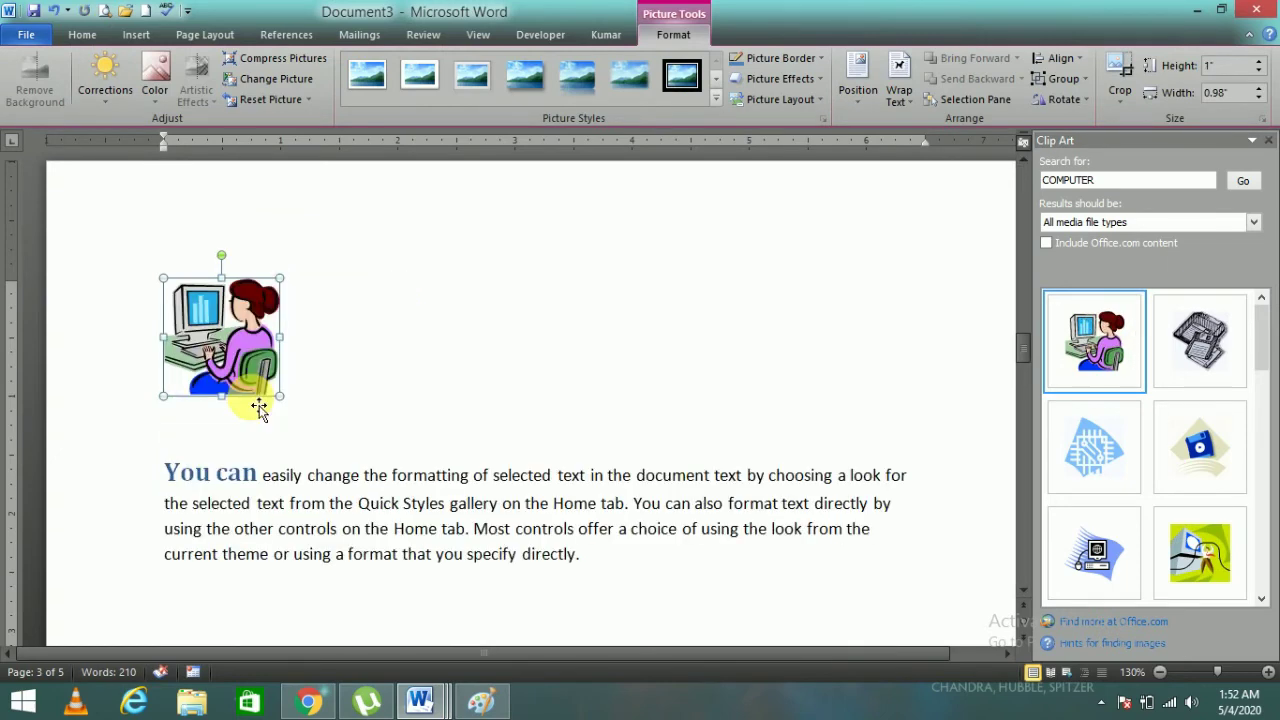
Step: Insert the floppy-disk clip art below the first paragraph and the globe computer clip art further down
left_click_drag(1026, 352, 1017, 270)
left_click(401, 407)
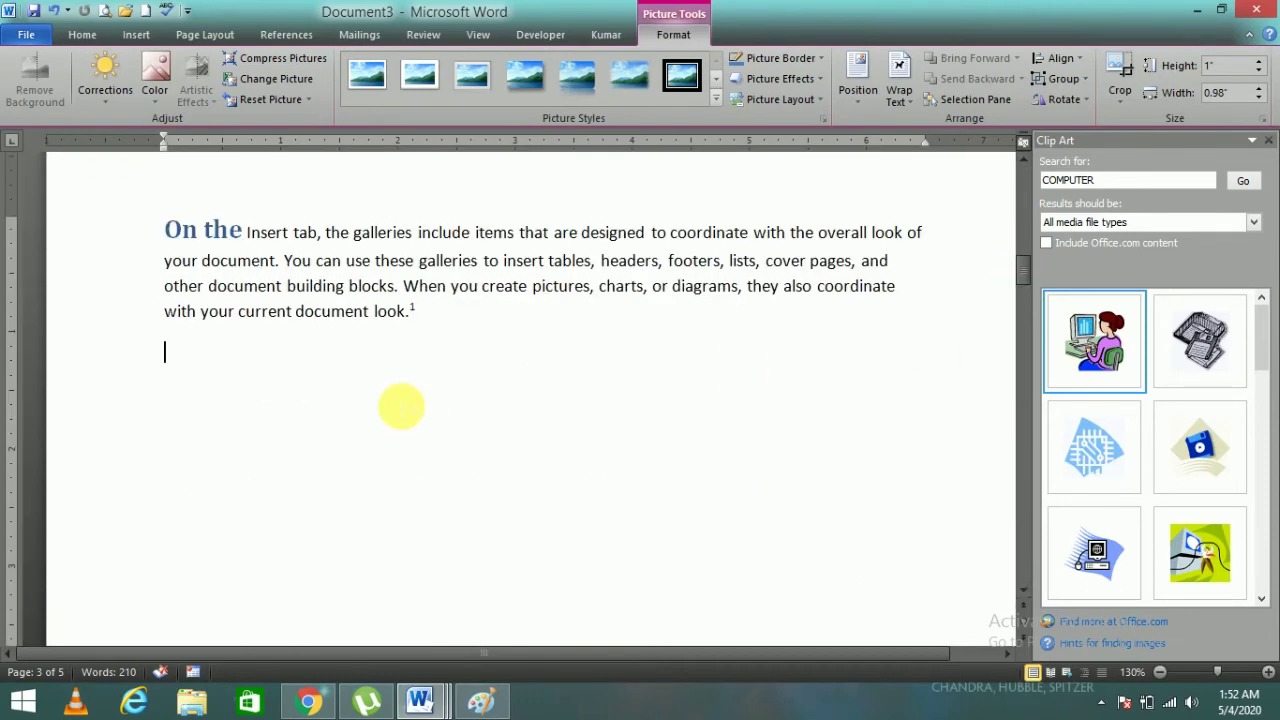
left_click(1218, 440)
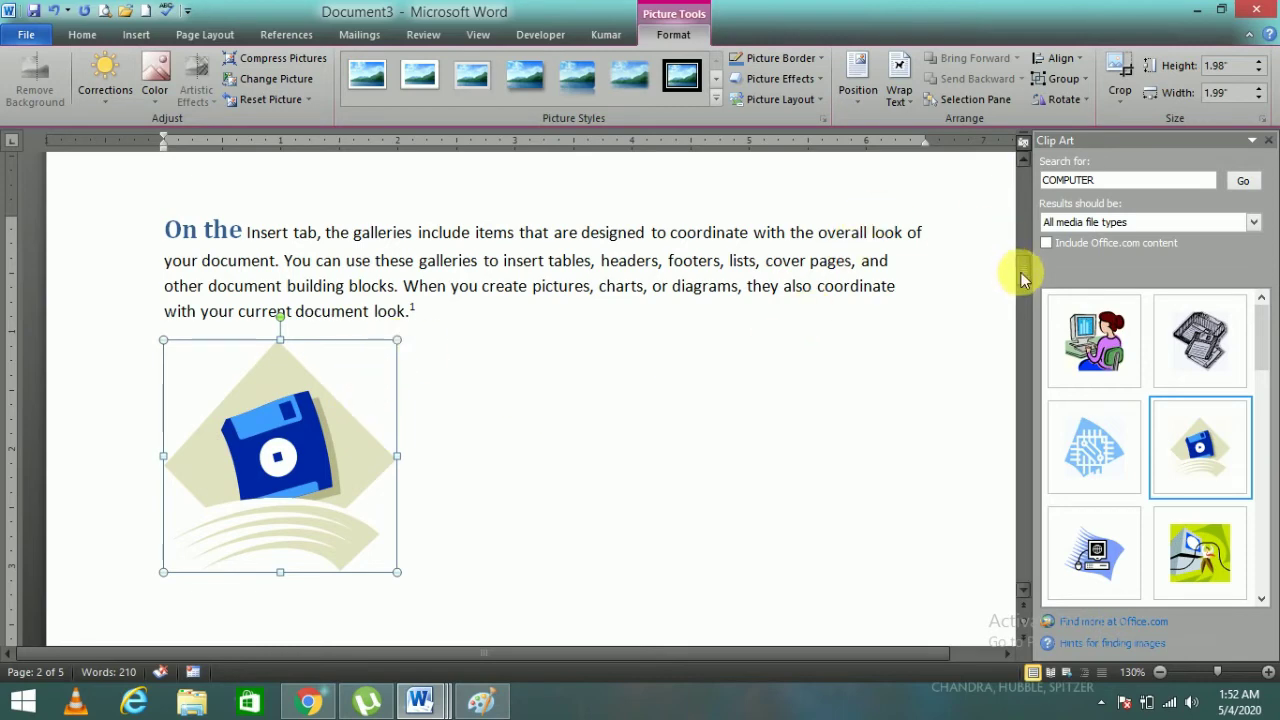
left_click_drag(1021, 270, 1028, 451)
left_click(358, 280)
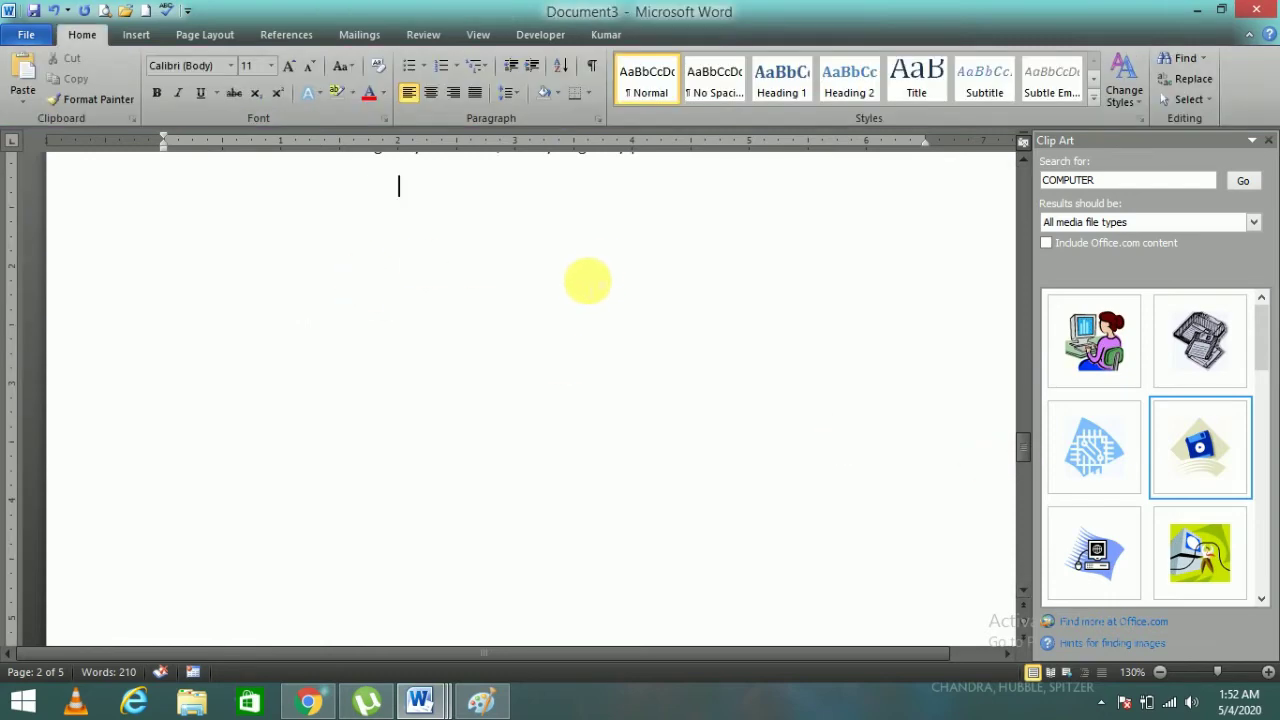
mouse_move(1143, 566)
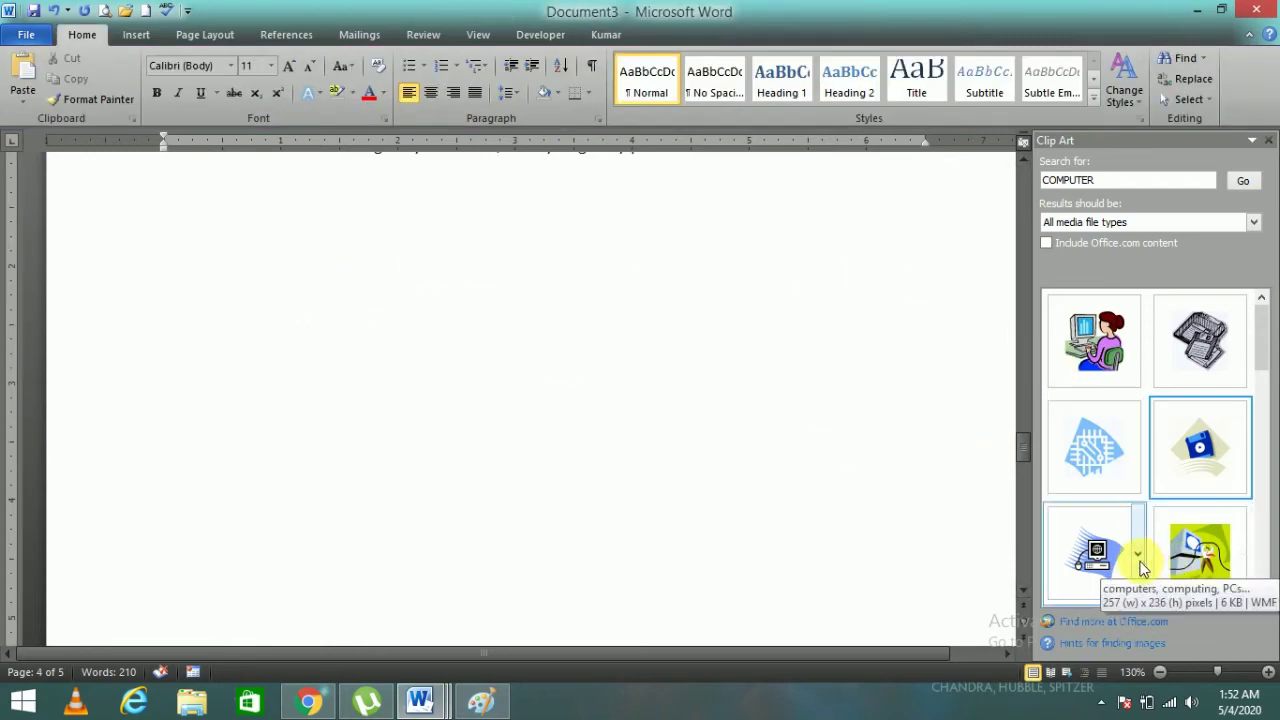
left_click(1100, 550)
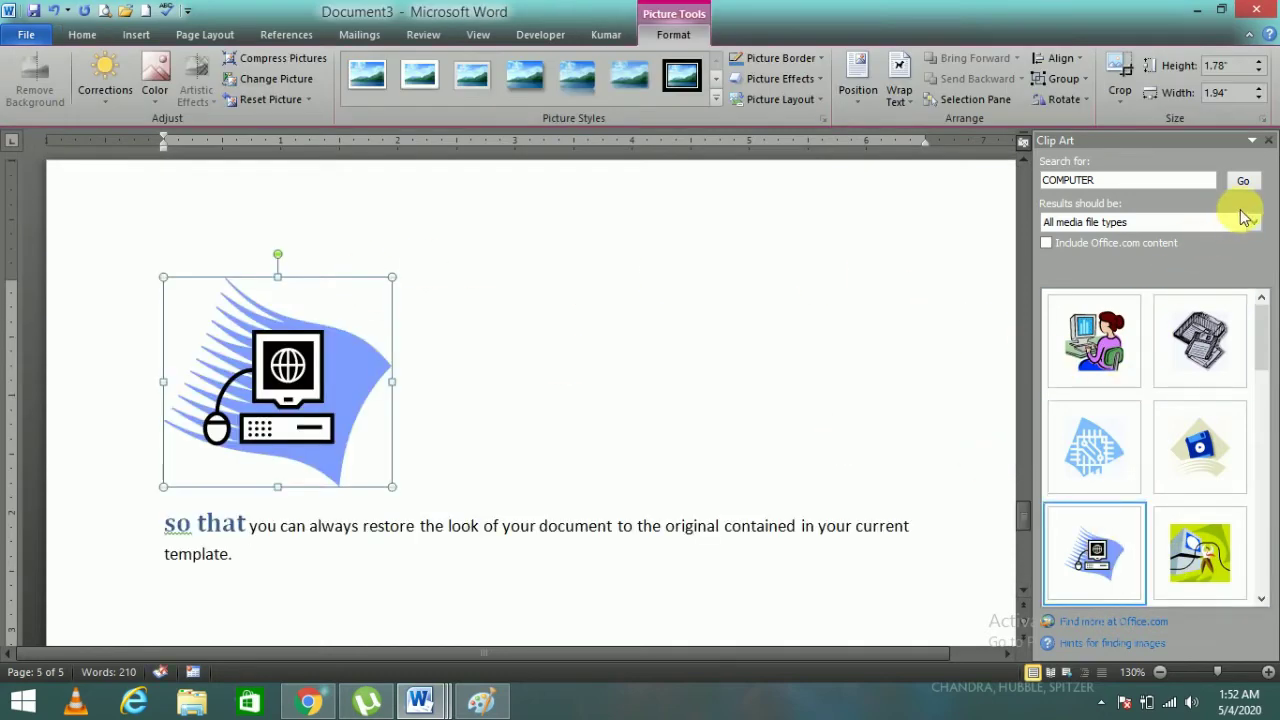
left_click(1268, 140)
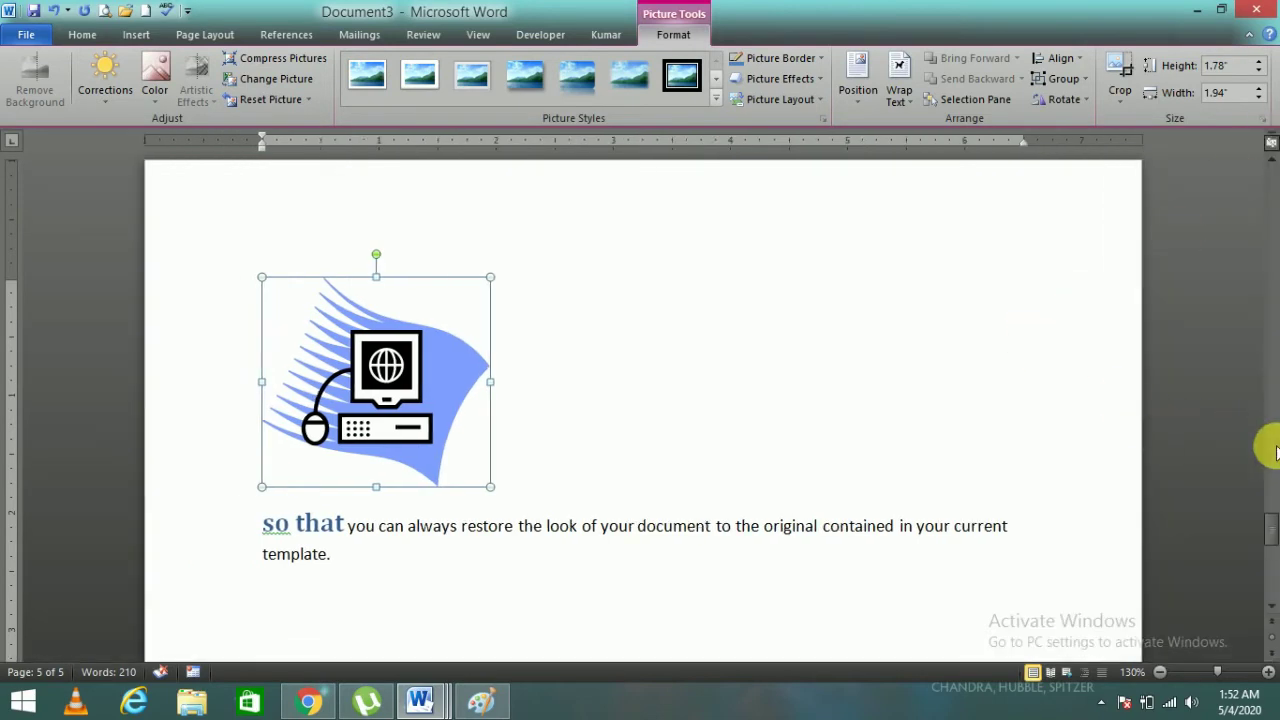
Step: Add the yellow computer clip art at another spot in the document
mouse_move(1268, 526)
left_mouse_down()
mouse_move(1265, 432)
mouse_move(1263, 456)
left_mouse_up()
left_click(1230, 300)
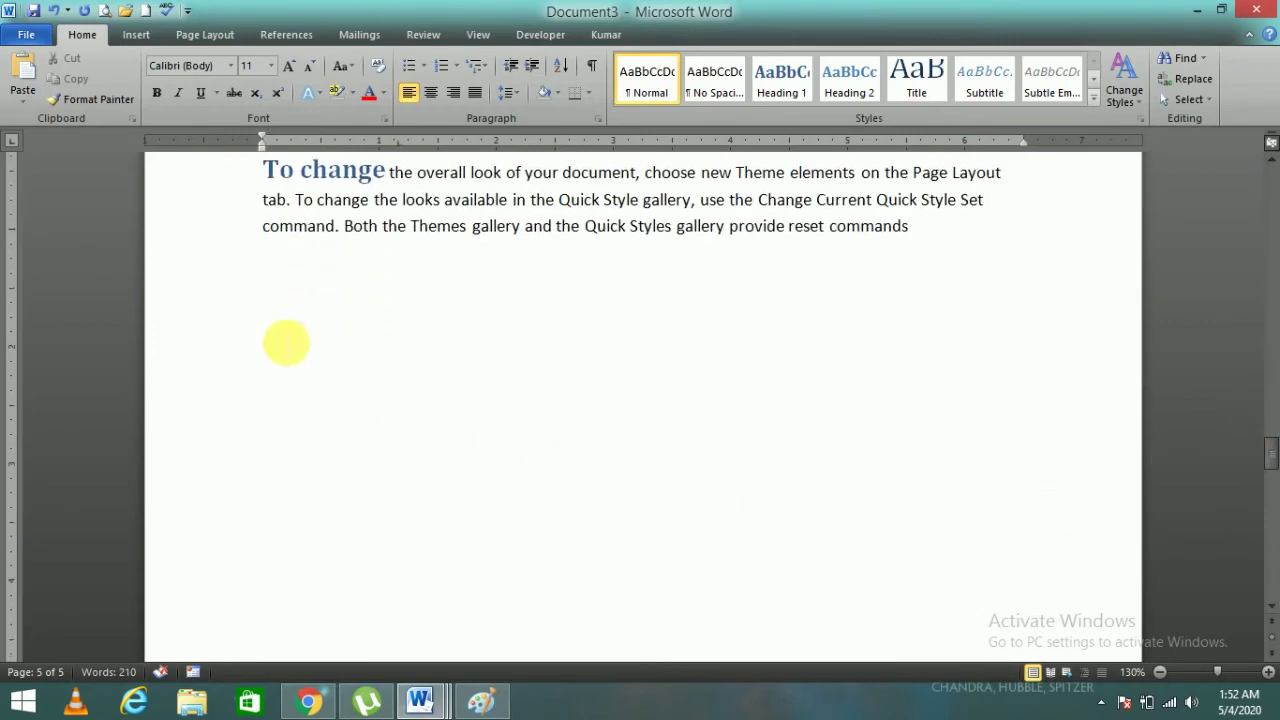
left_click(136, 34)
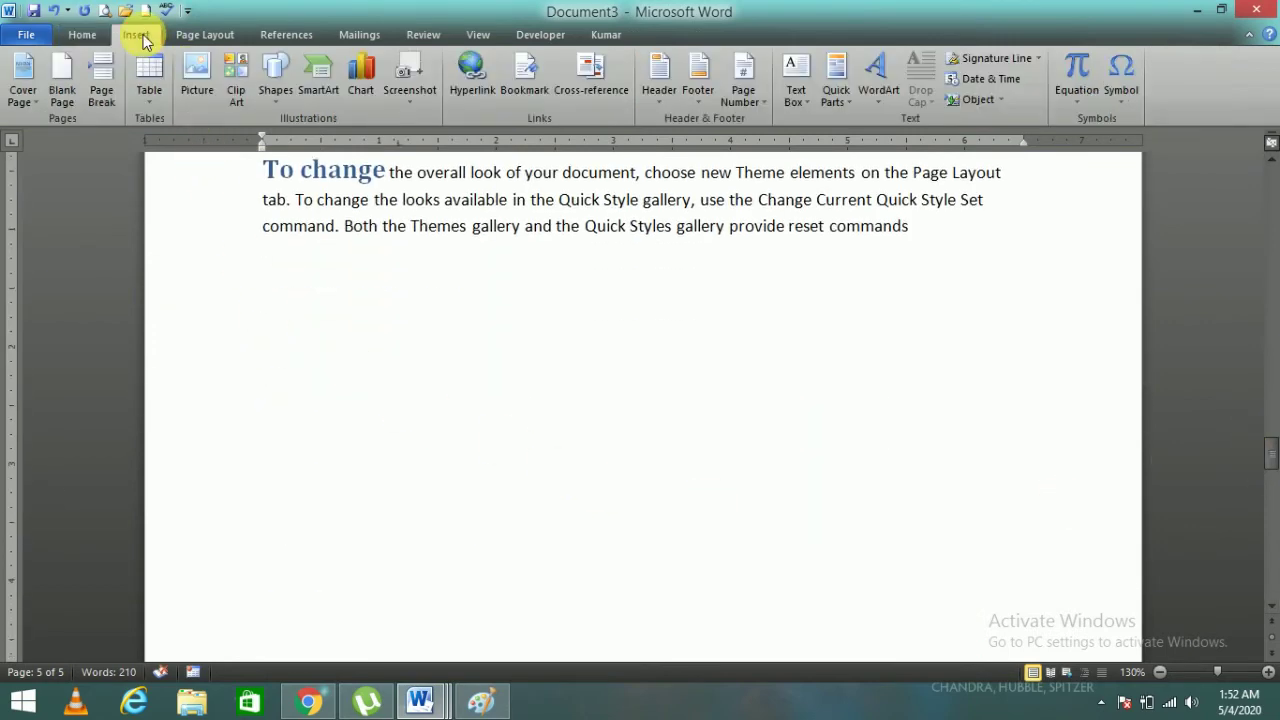
left_click(240, 72)
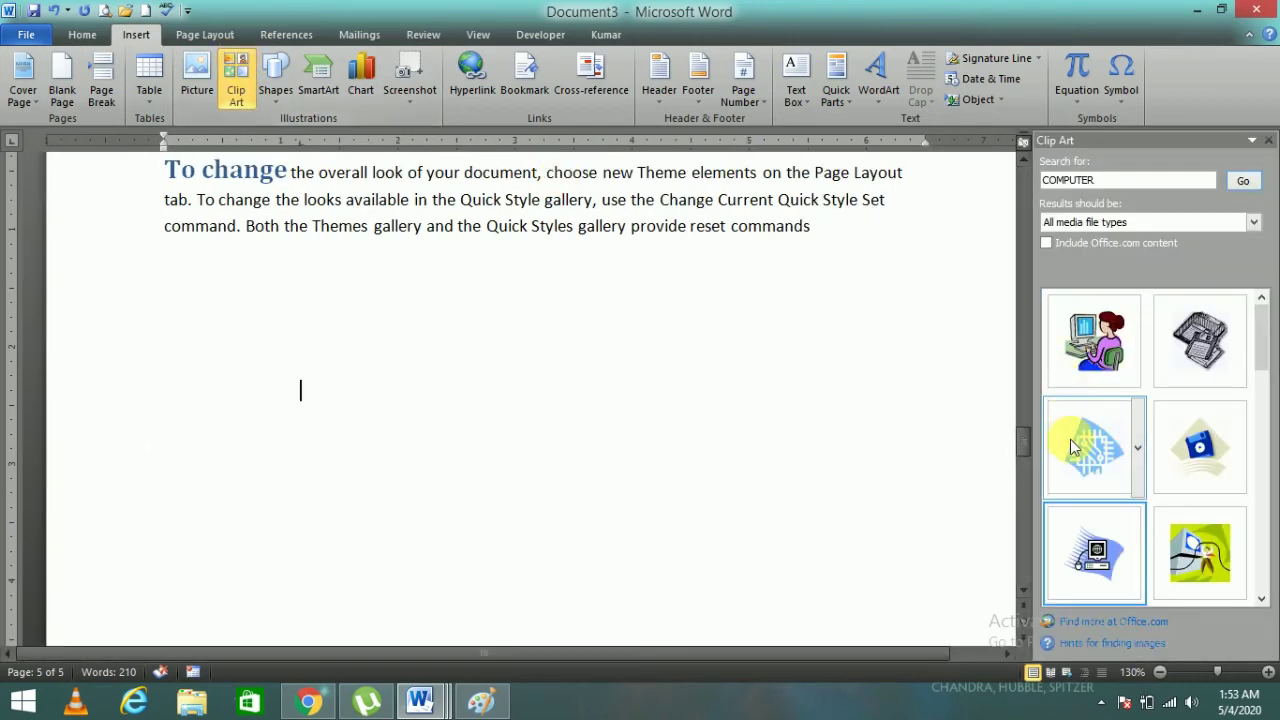
left_click(1200, 560)
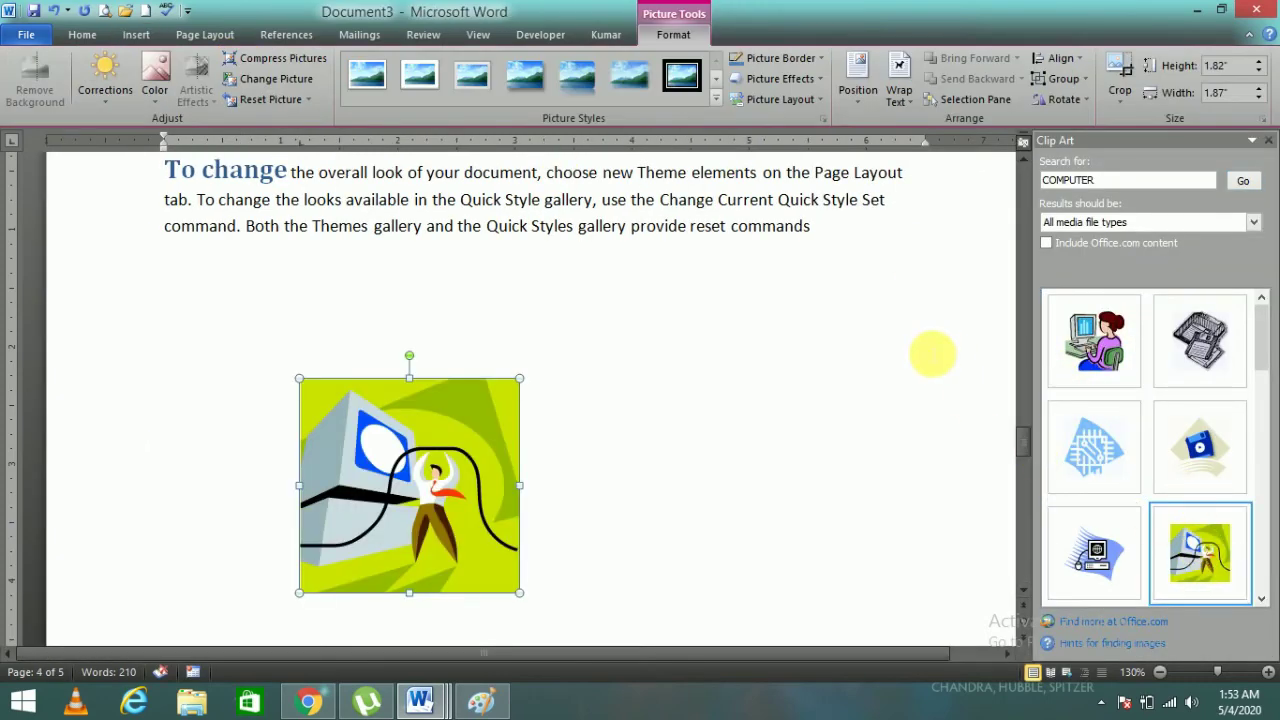
left_click(932, 353)
left_click(1268, 140)
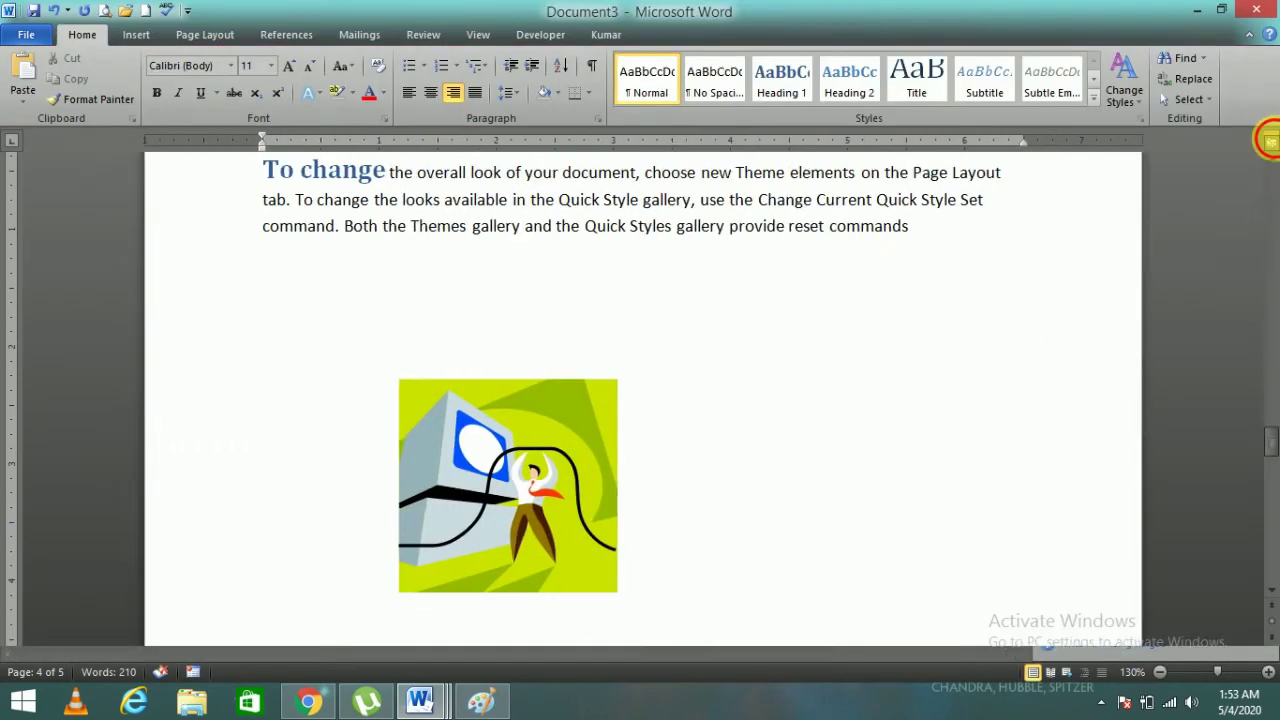
mouse_move(1266, 457)
left_mouse_down()
mouse_move(1272, 530)
mouse_move(1225, 206)
left_mouse_up()
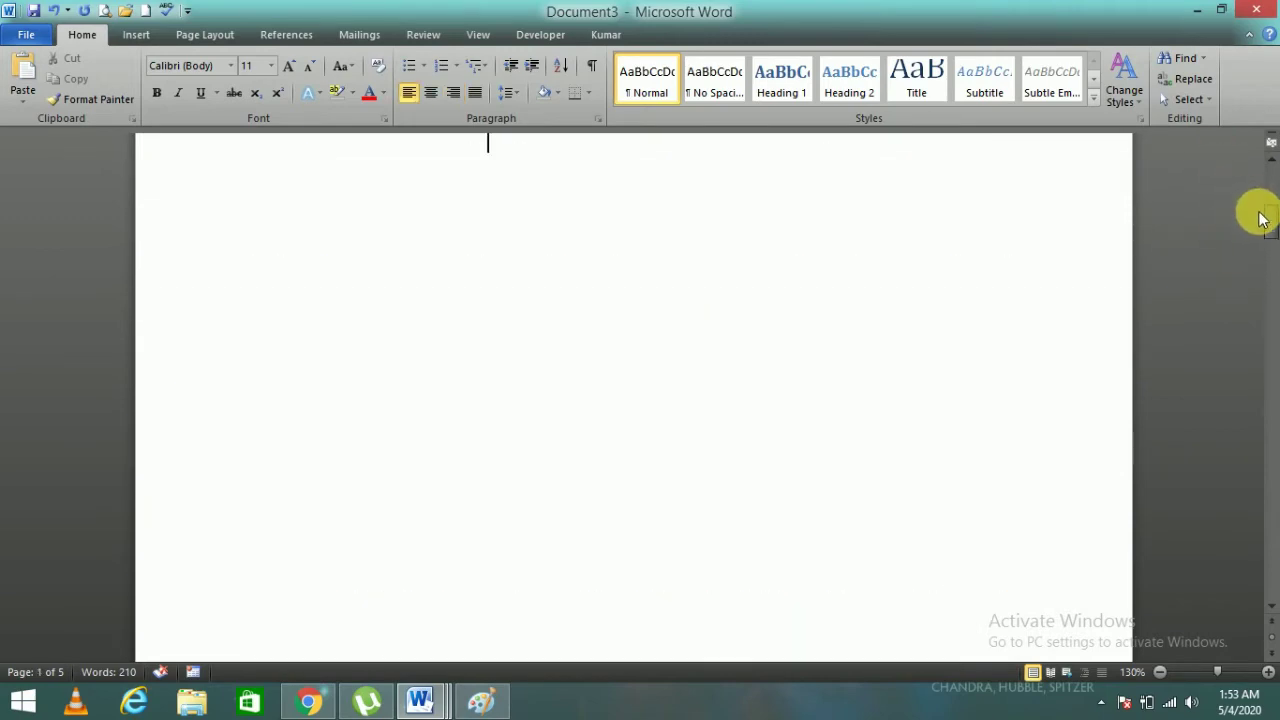
Step: Select the floppy-disk picture and bring up Insert Caption, proposing Figure 1
mouse_move(1257, 229)
left_mouse_down()
mouse_move(1270, 175)
mouse_move(1266, 268)
left_mouse_up()
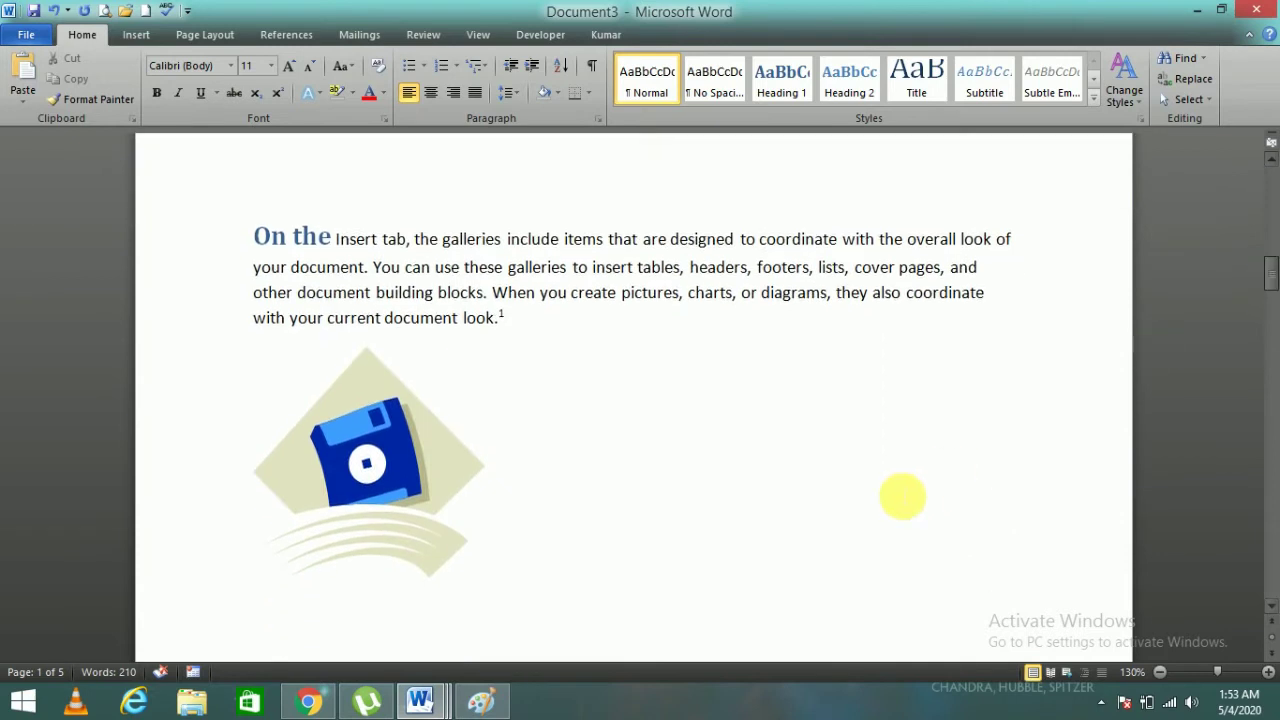
left_click(393, 504)
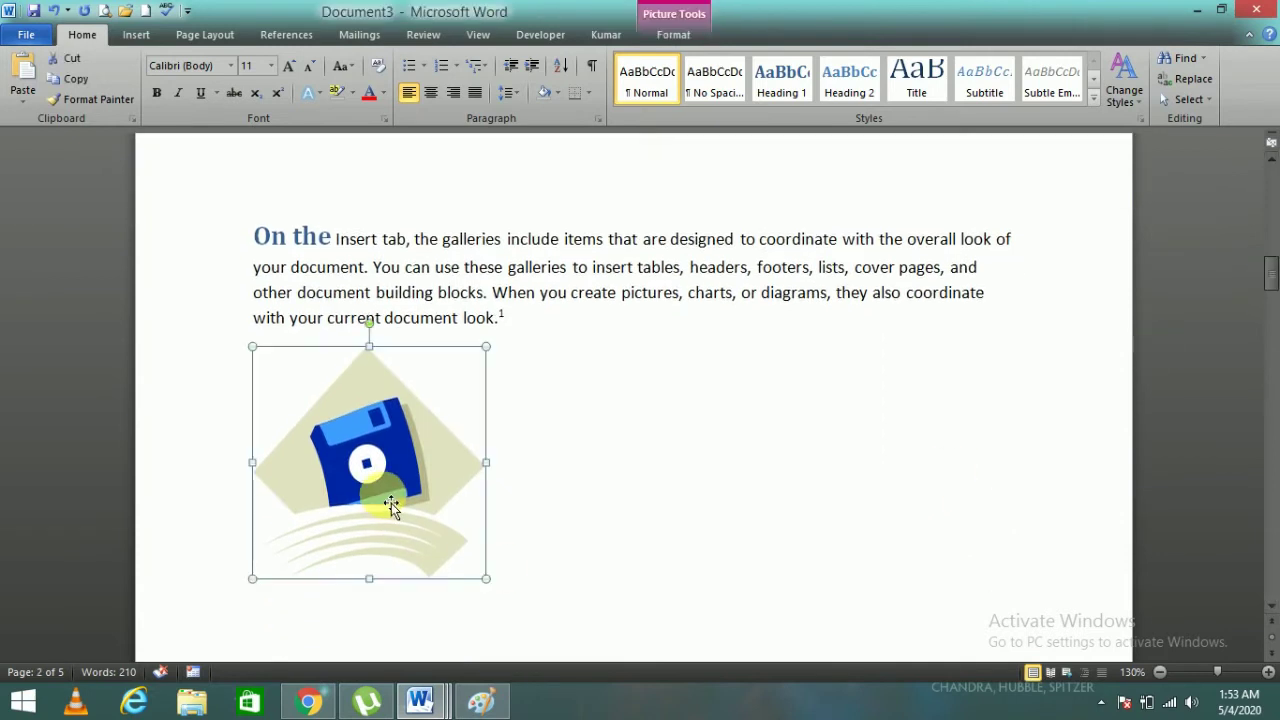
left_click(279, 43)
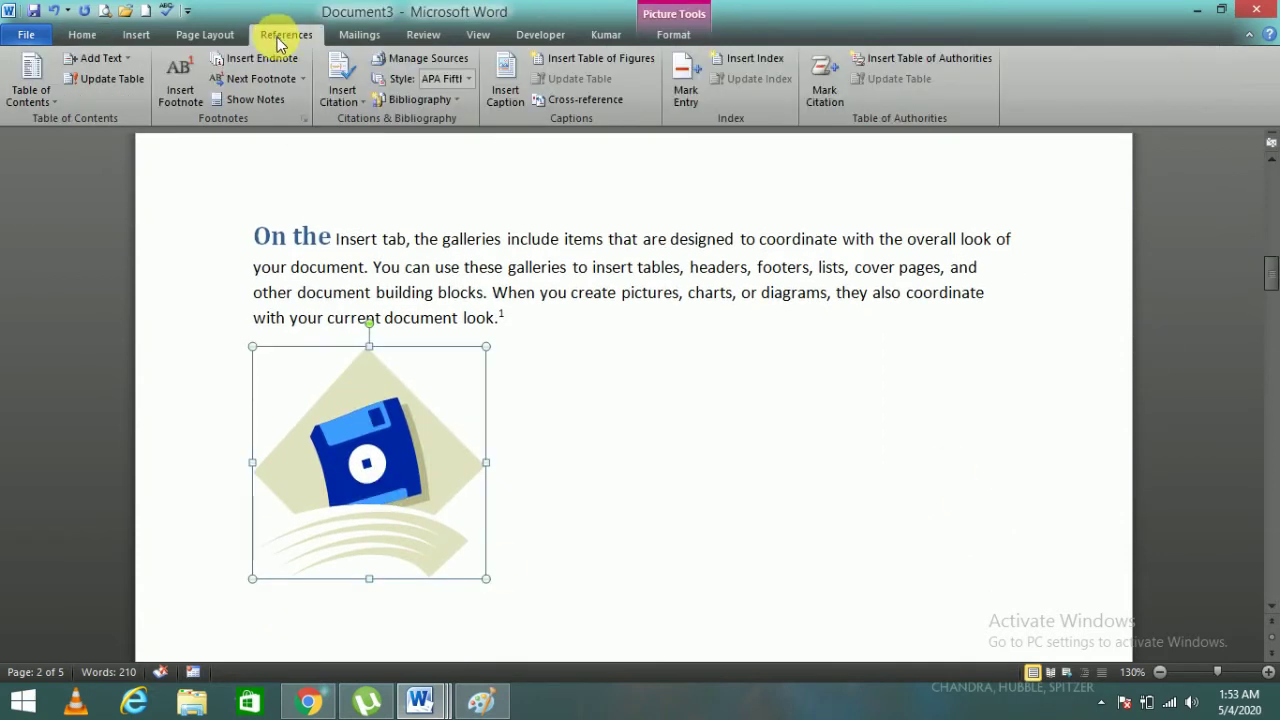
left_click(507, 80)
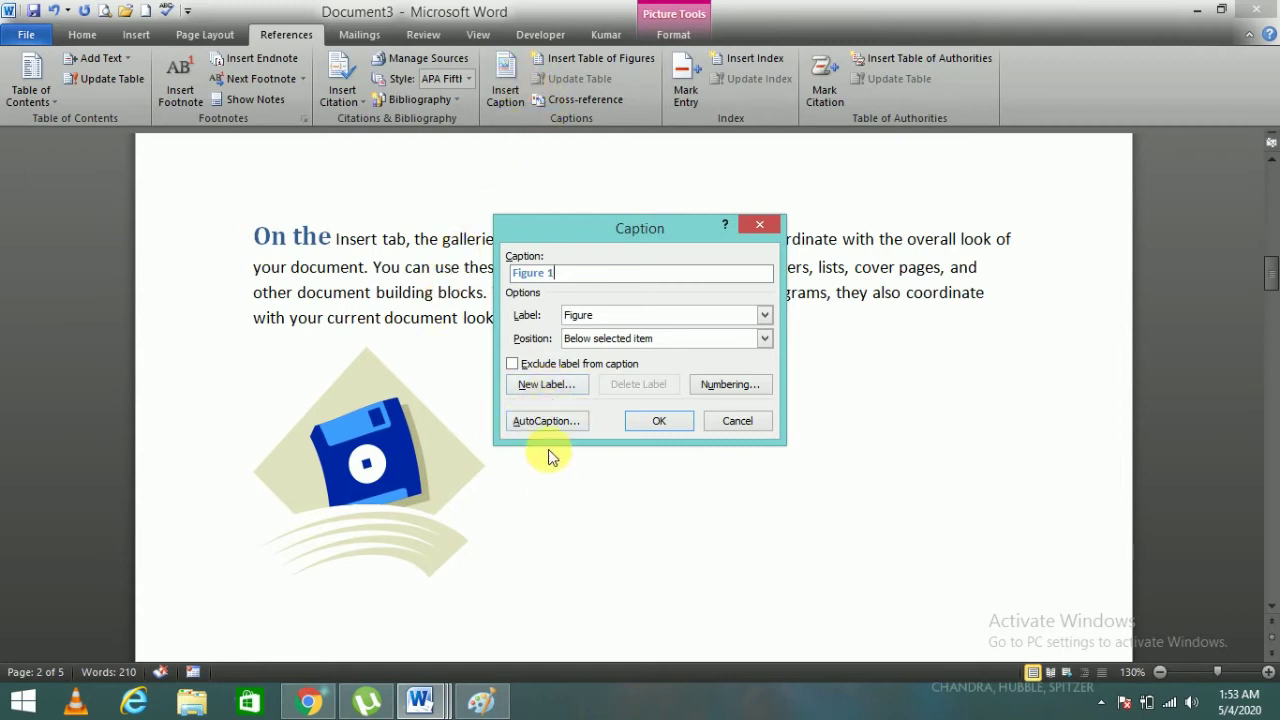
Step: Create a caption label named pic and add the caption pic 1 under the floppy-disk picture
left_click(529, 392)
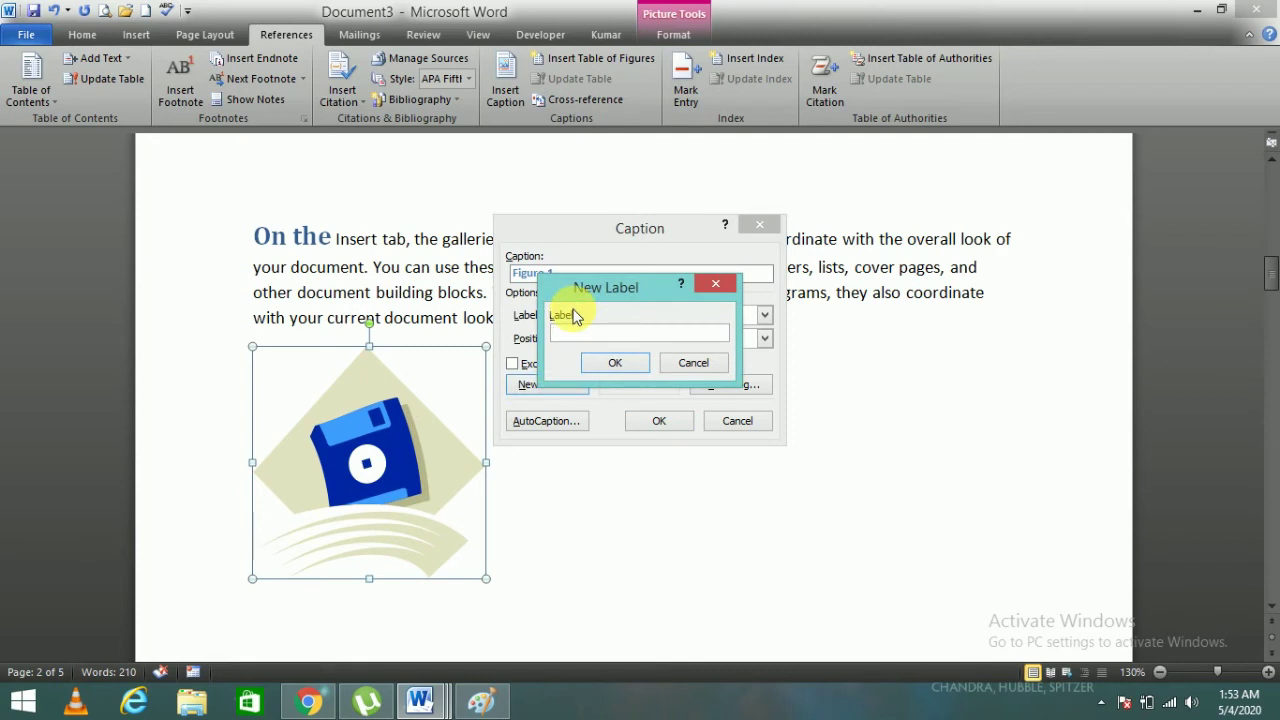
type("pic")
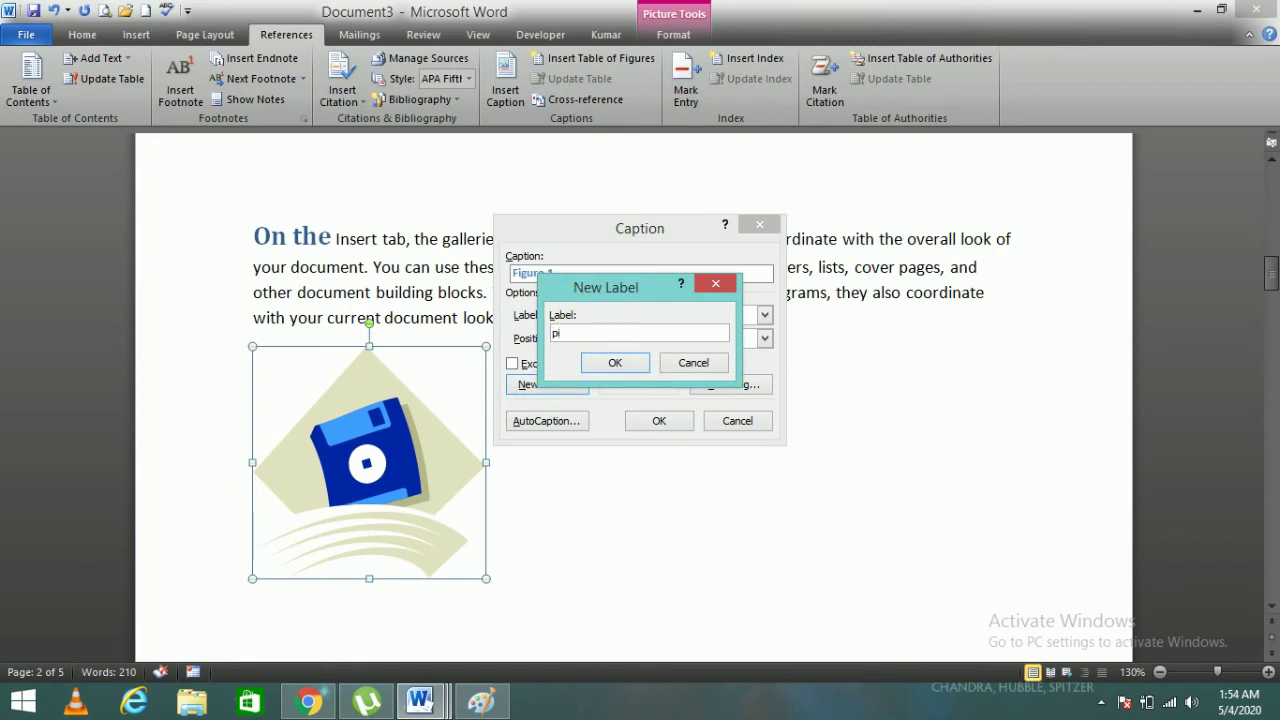
left_click(594, 369)
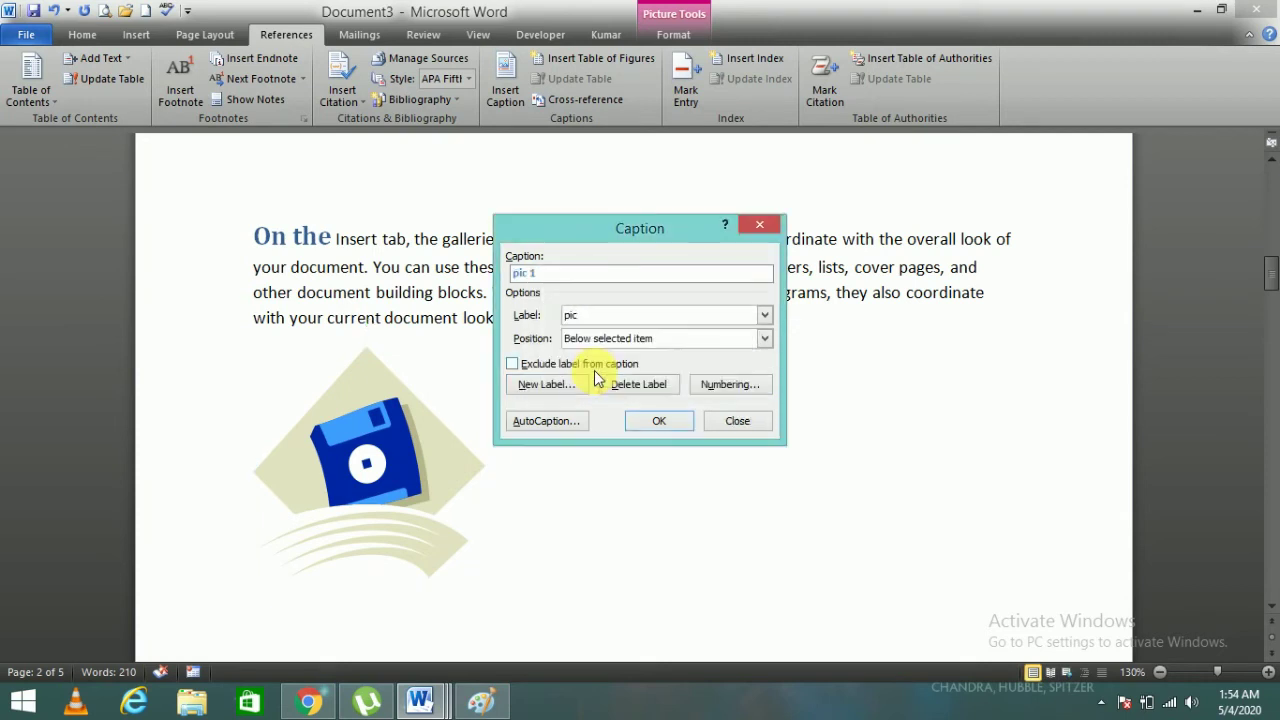
left_click(657, 424)
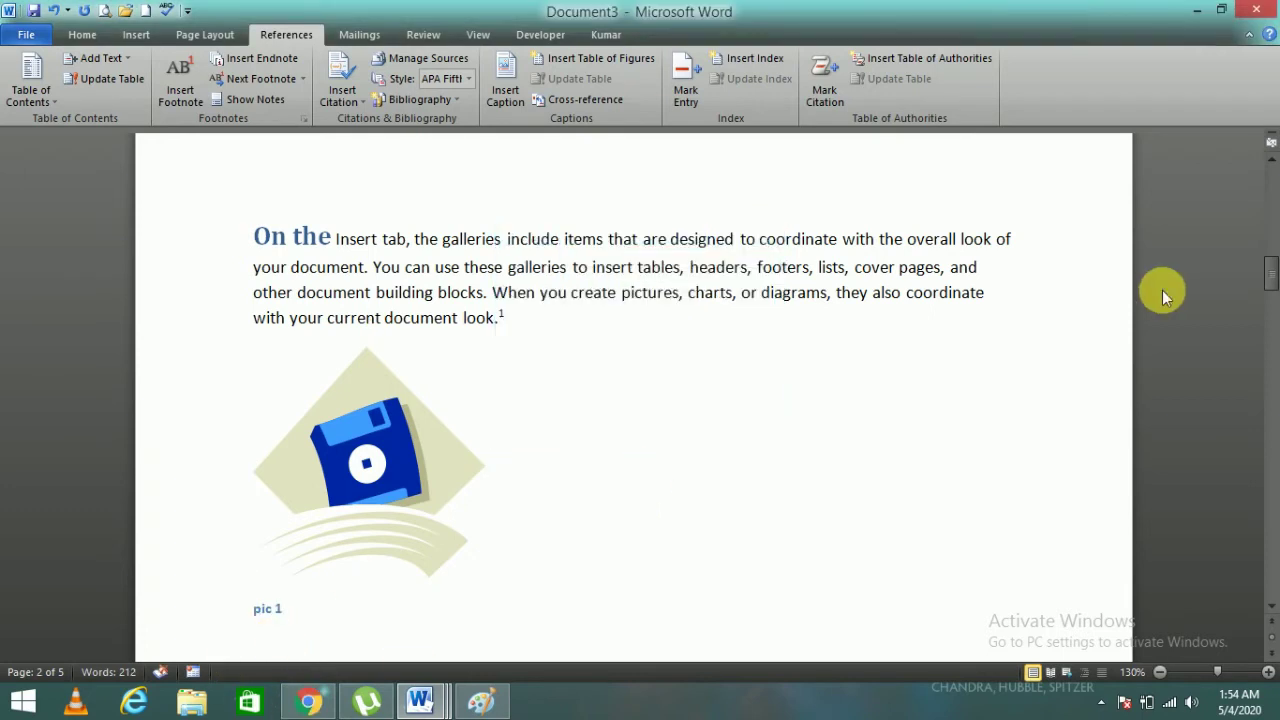
left_click_drag(1270, 278, 1270, 340)
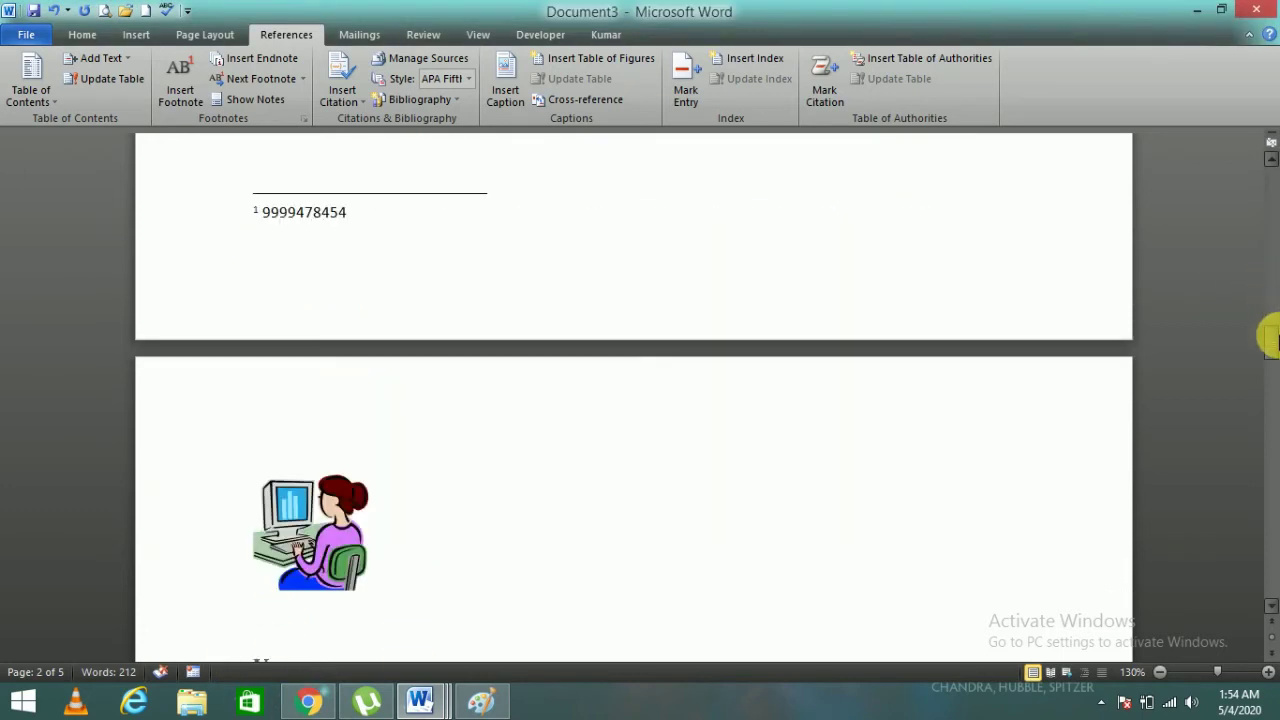
Step: Caption the woman-at-computer picture as pic 2
left_click(346, 543)
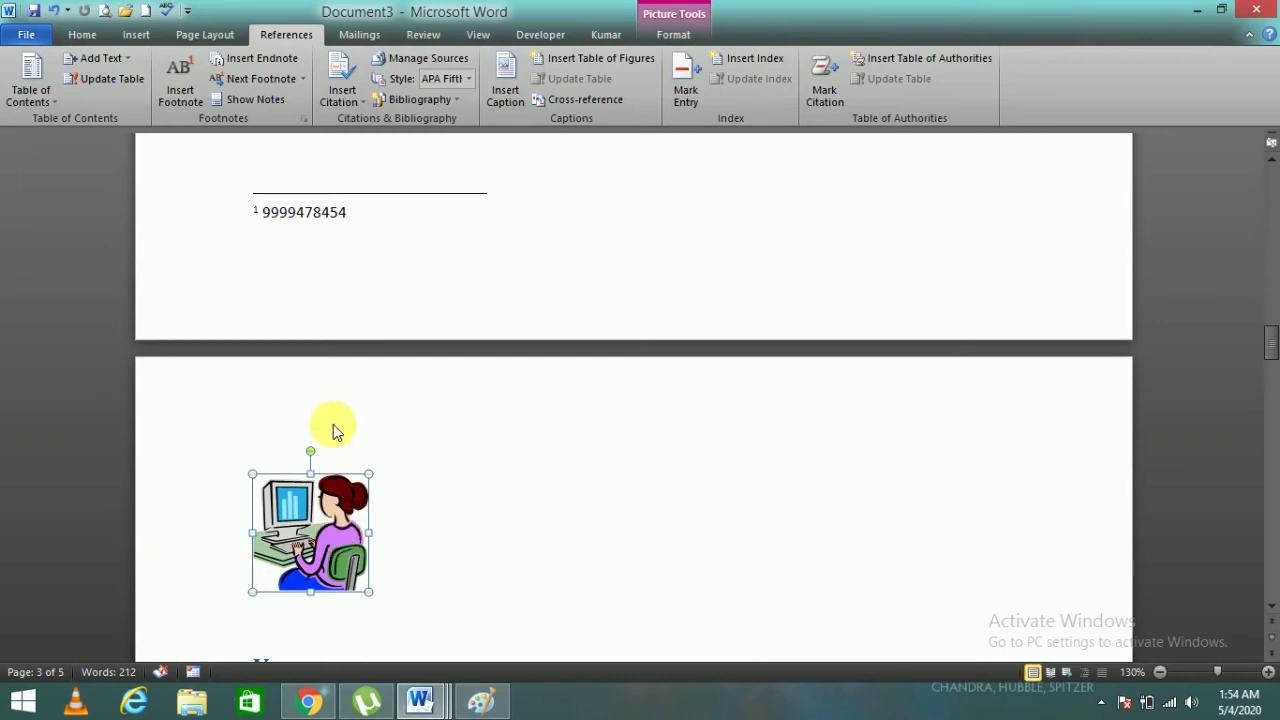
left_click(505, 80)
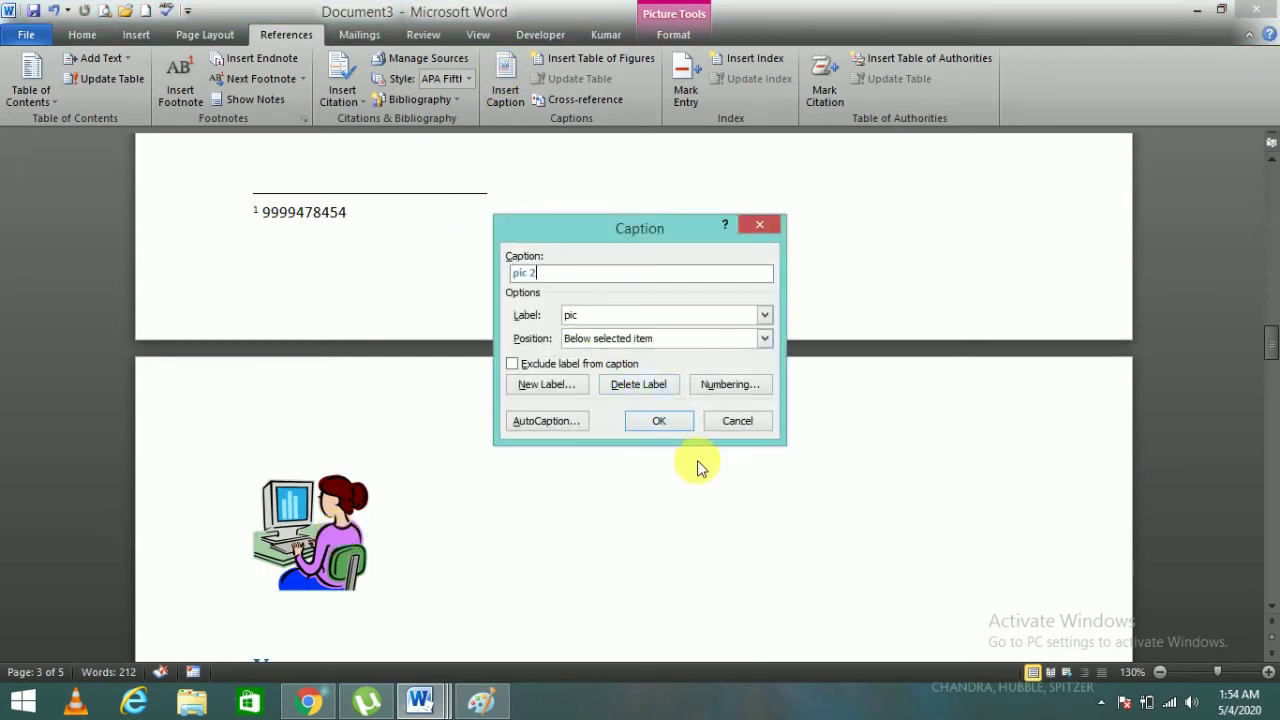
left_click(673, 423)
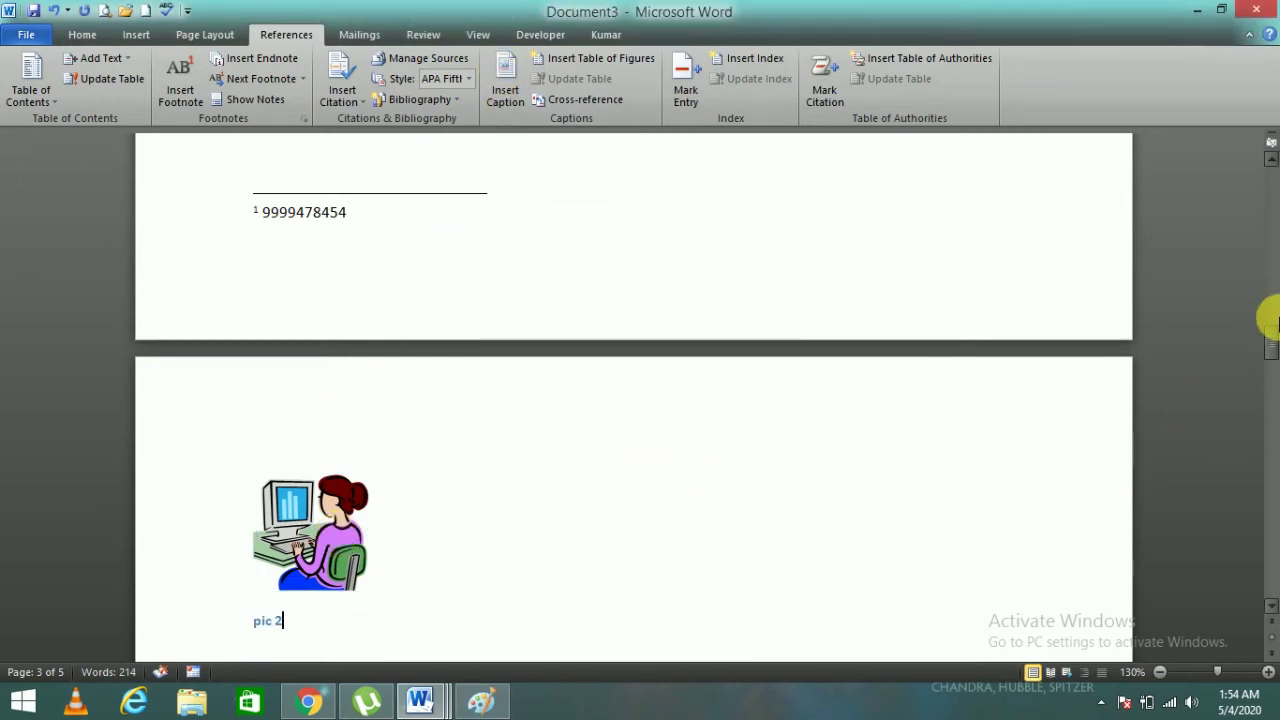
mouse_move(1268, 350)
left_mouse_down()
mouse_move(1270, 460)
mouse_move(1267, 440)
left_mouse_up()
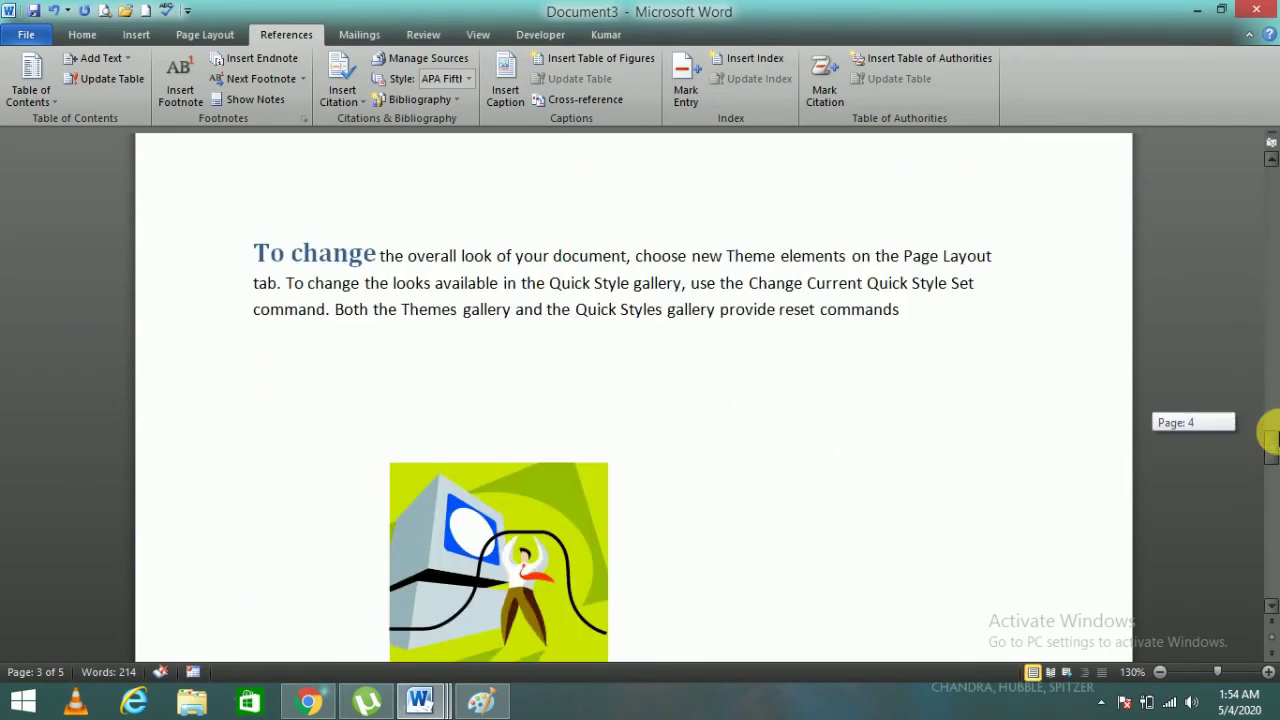
Step: Caption the page 4 picture as pic 3 and the page 5 computer clip art as pic 4
left_click(523, 537)
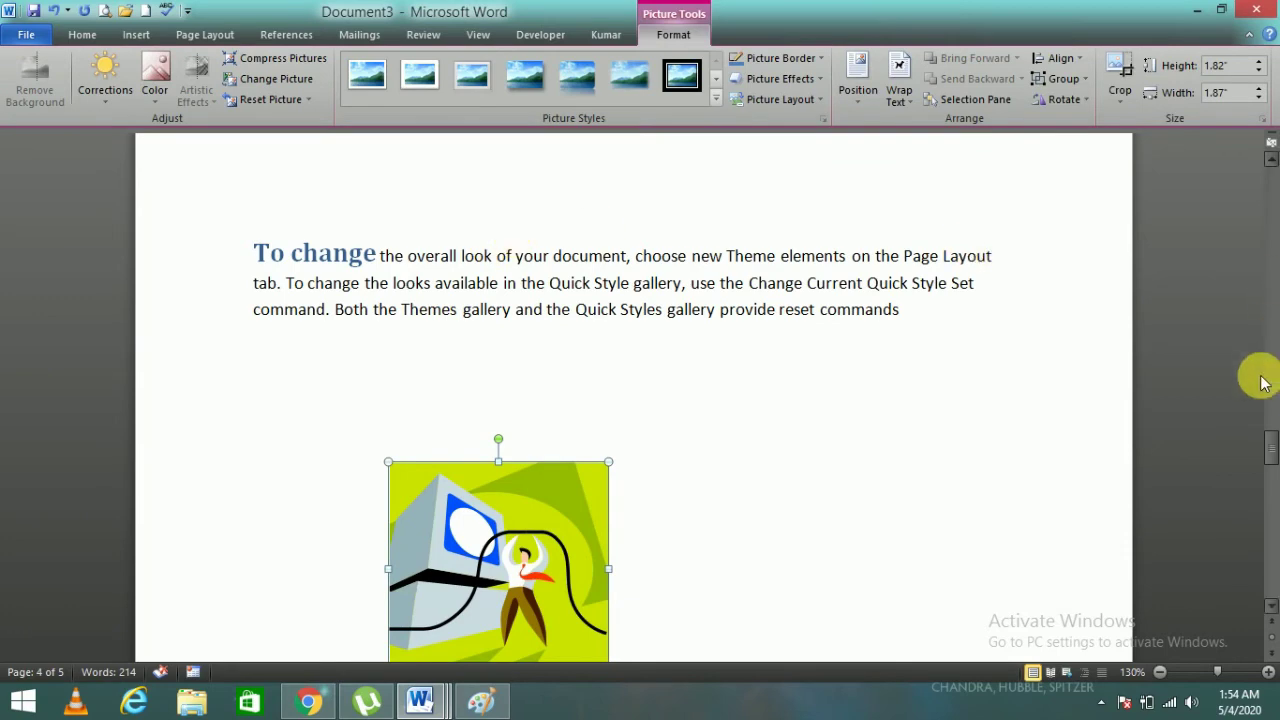
left_click_drag(1266, 462, 1266, 466)
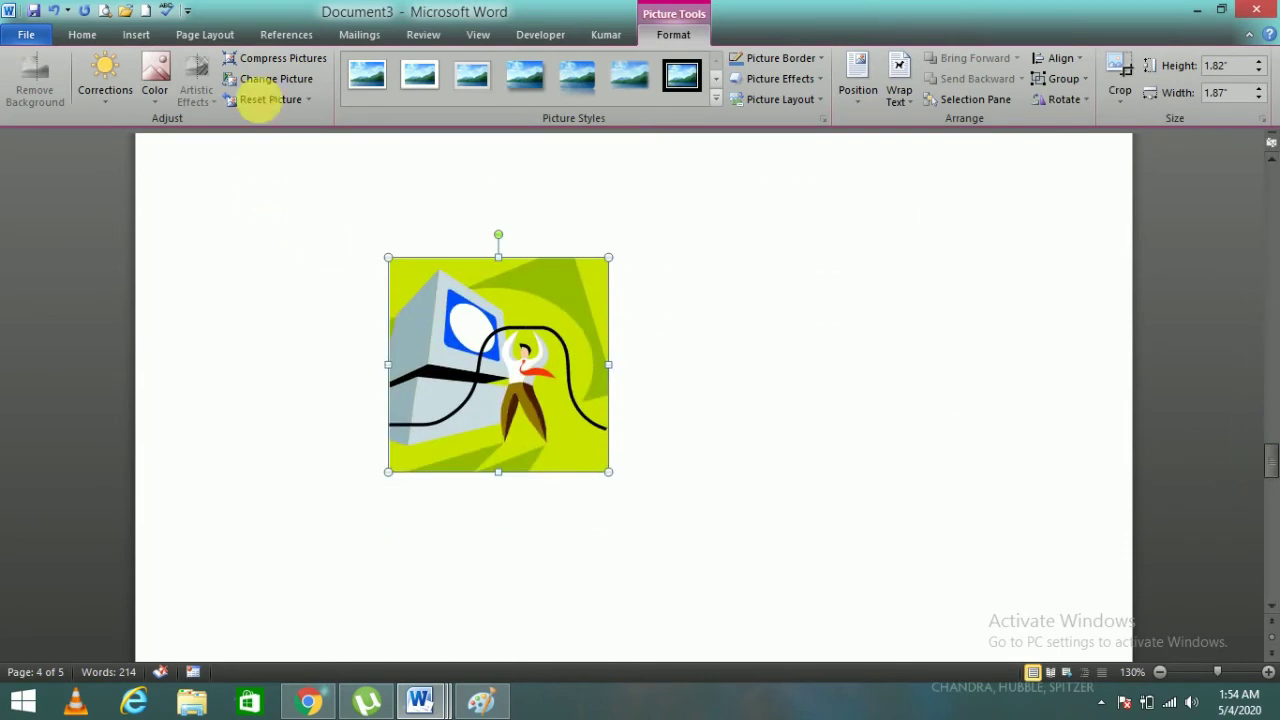
left_click(312, 38)
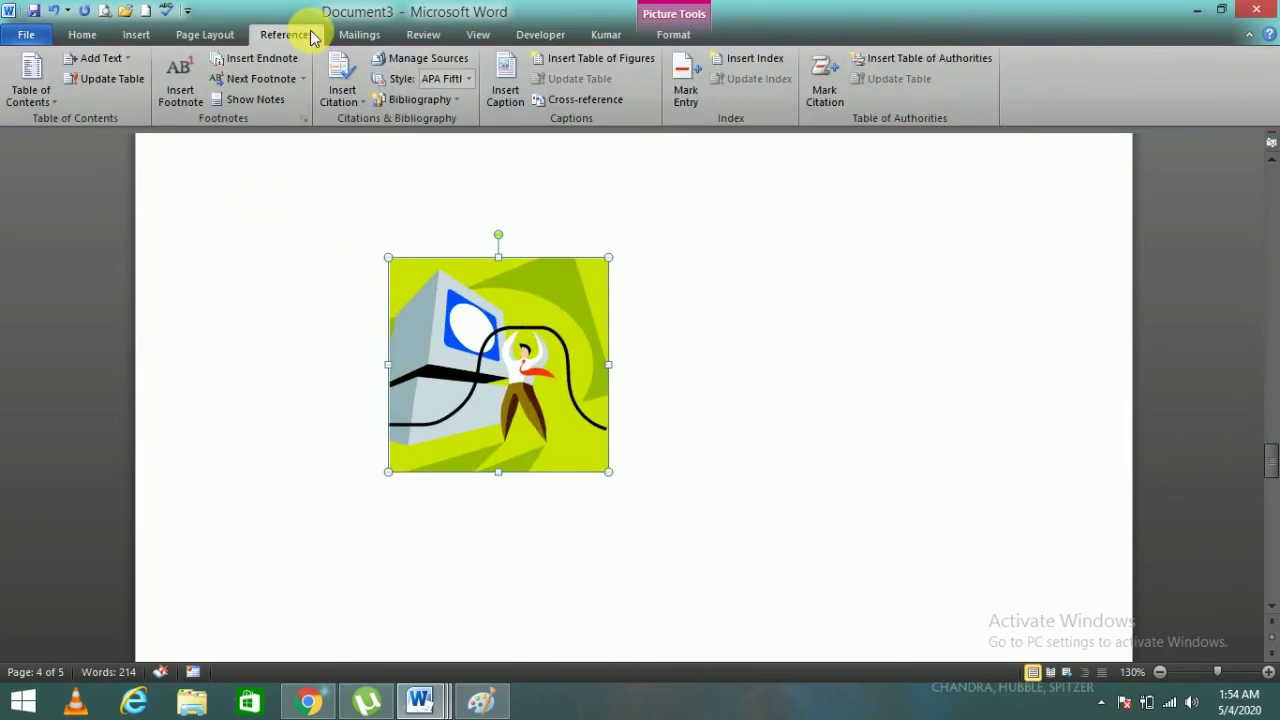
left_click(498, 92)
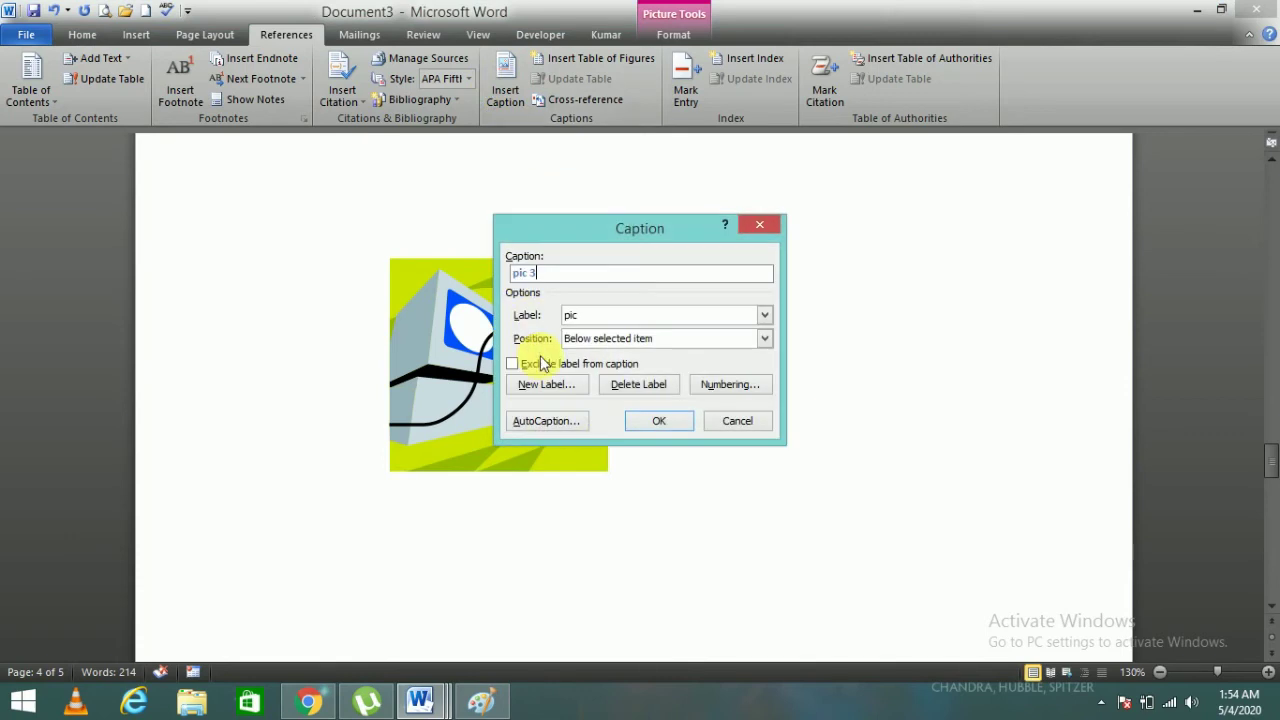
left_click(643, 420)
left_click_drag(1266, 462, 1266, 530)
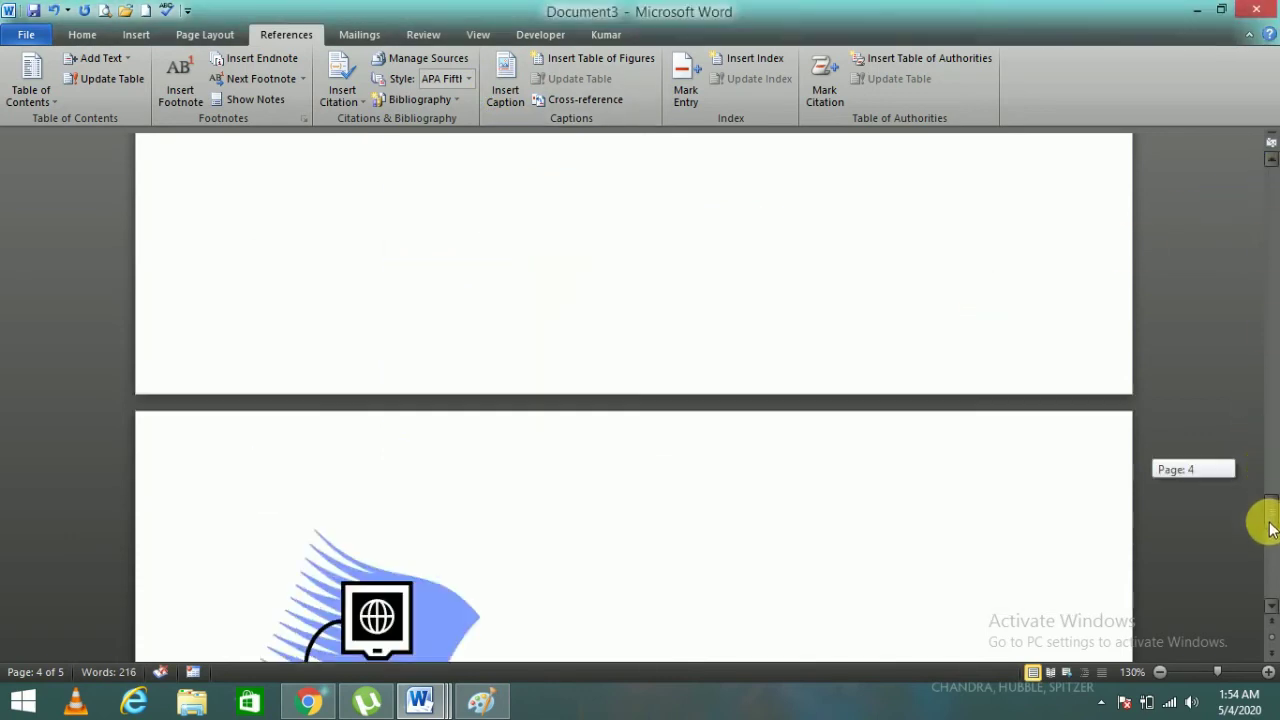
left_click(343, 316)
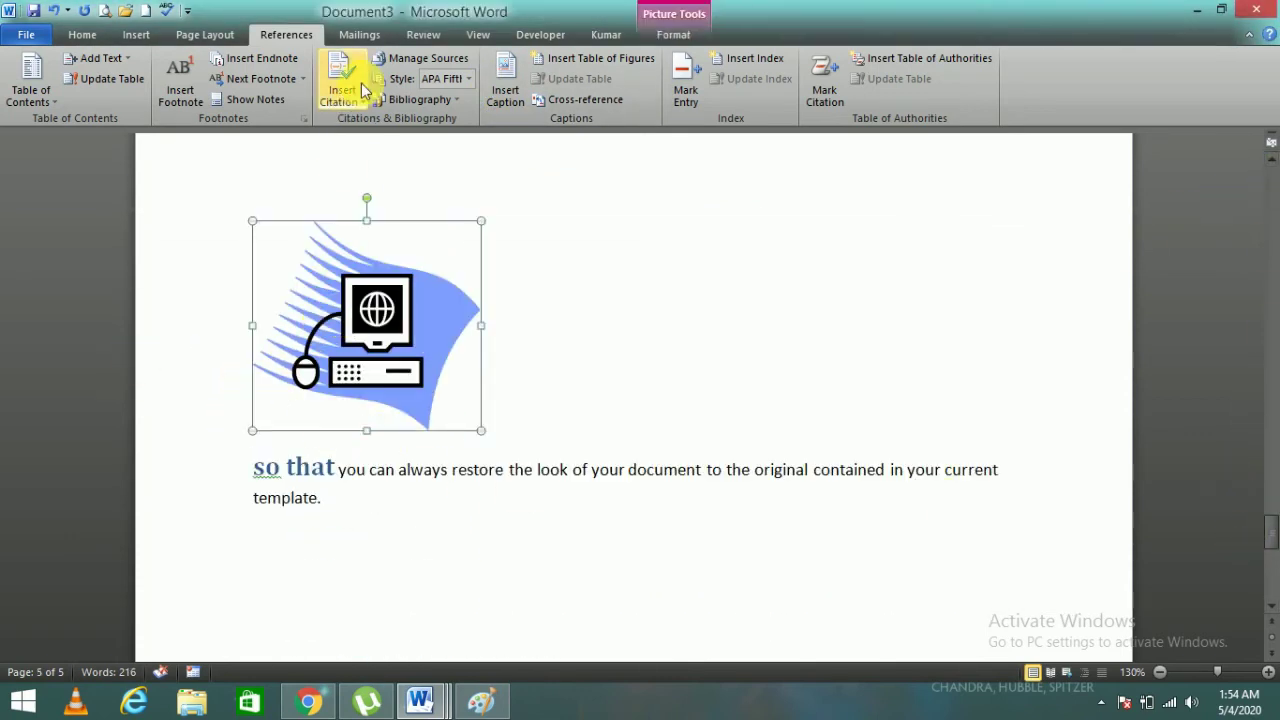
left_click(502, 80)
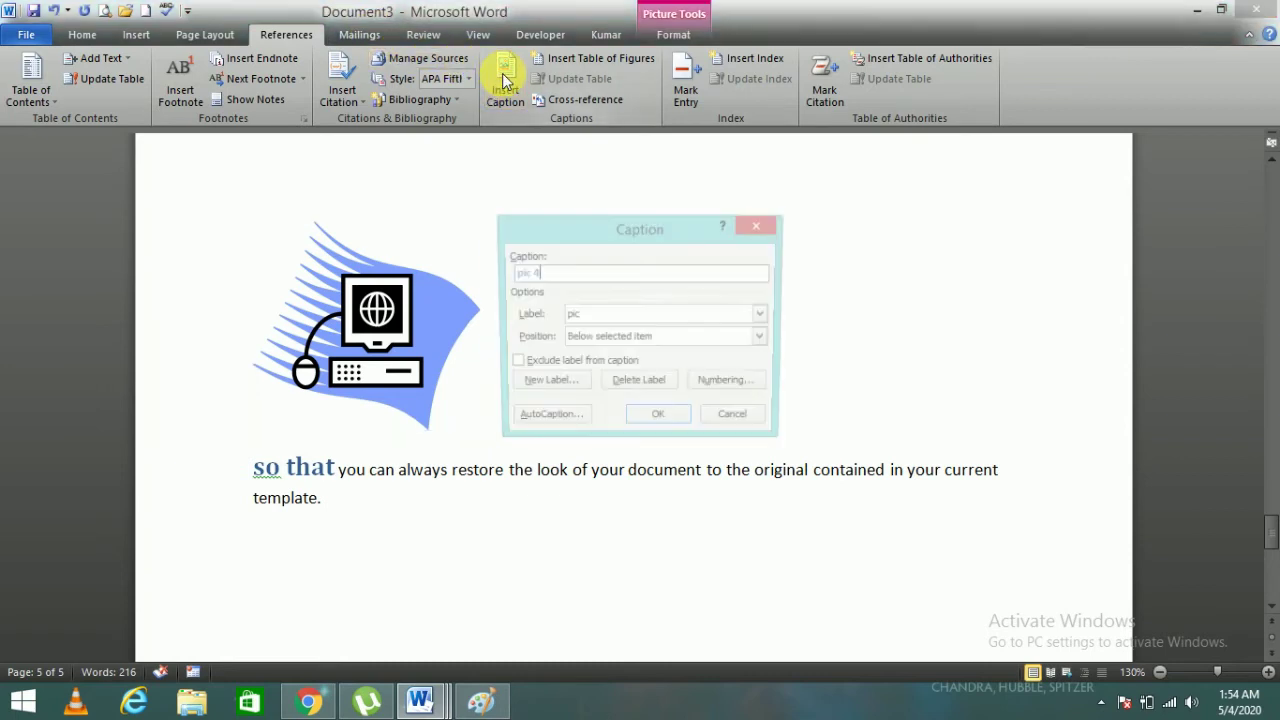
left_click(651, 424)
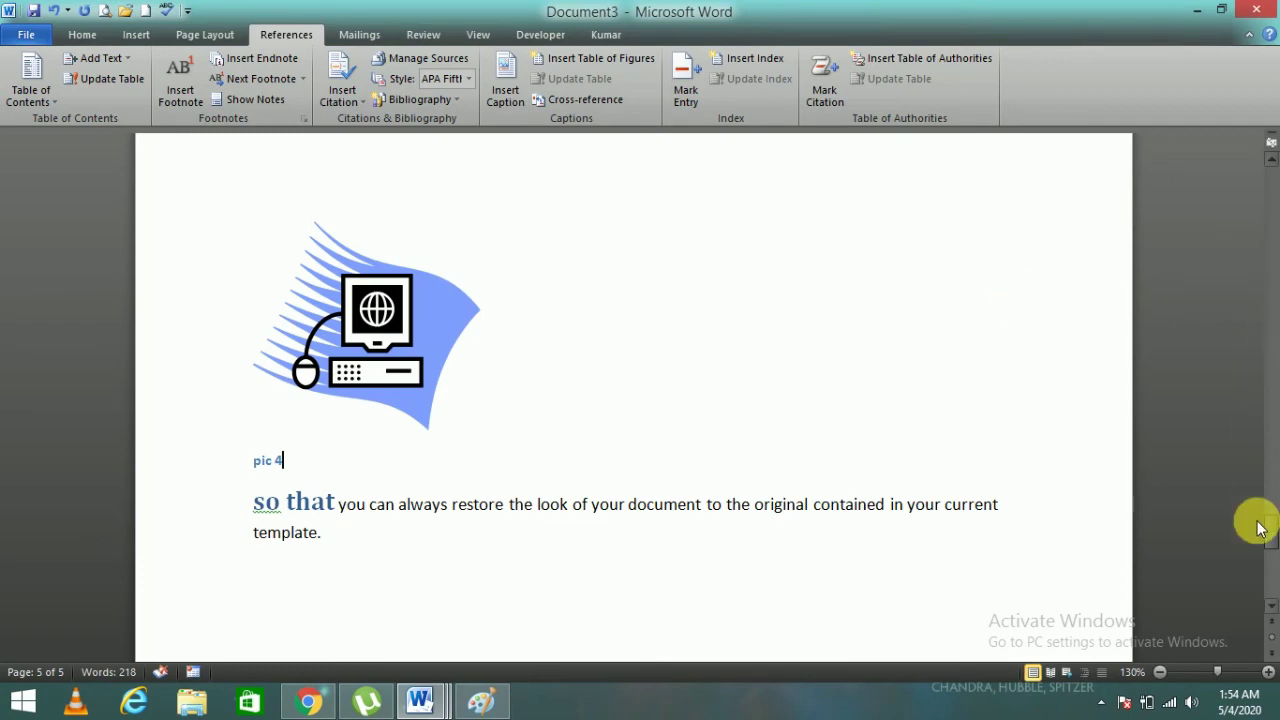
left_click_drag(1257, 535, 1246, 453)
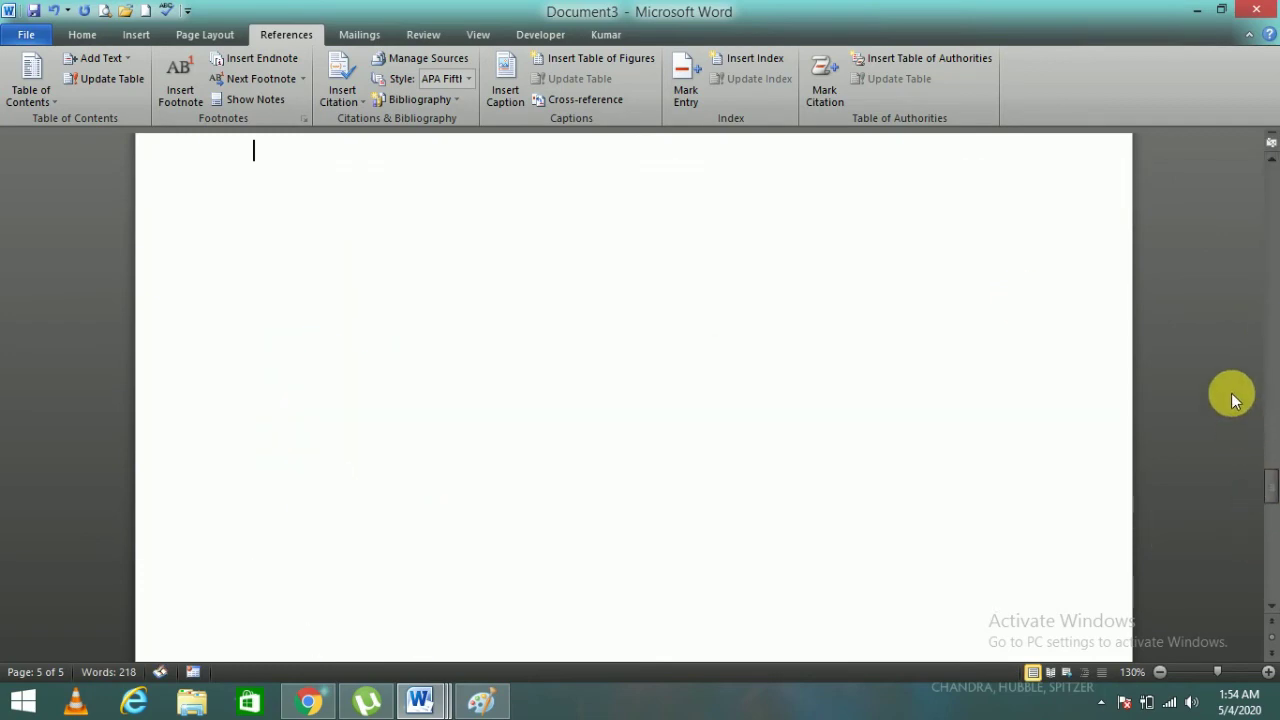
Step: Insert a table of figures for the pic captions below the Works Cited entry
mouse_move(1262, 500)
left_mouse_down()
mouse_move(1272, 385)
mouse_move(1225, 122)
left_mouse_up()
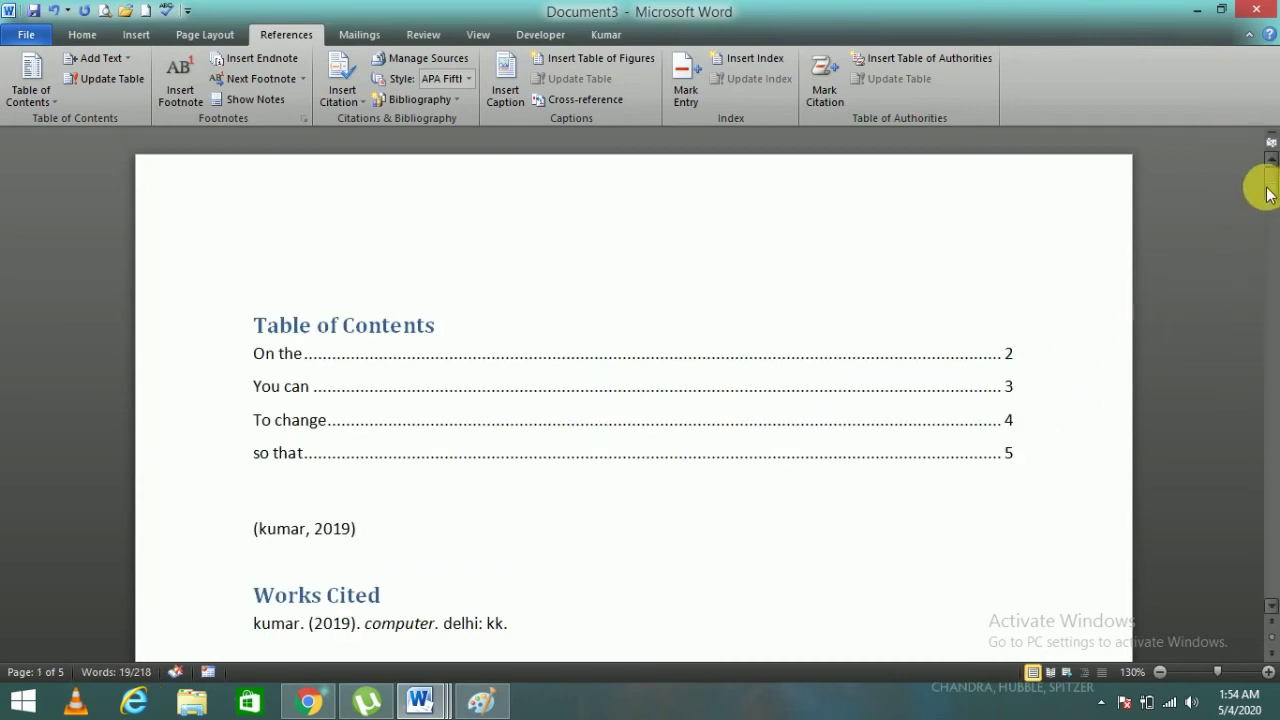
left_click_drag(1268, 193, 1264, 229)
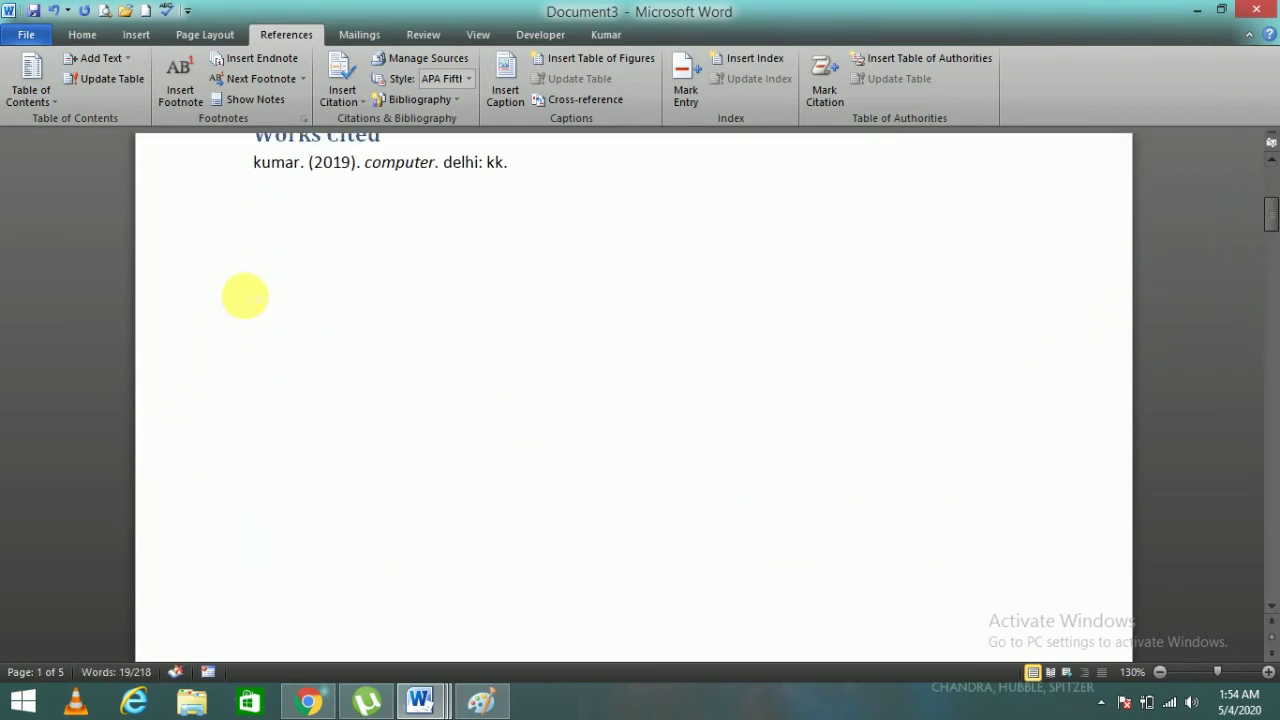
left_click(245, 296)
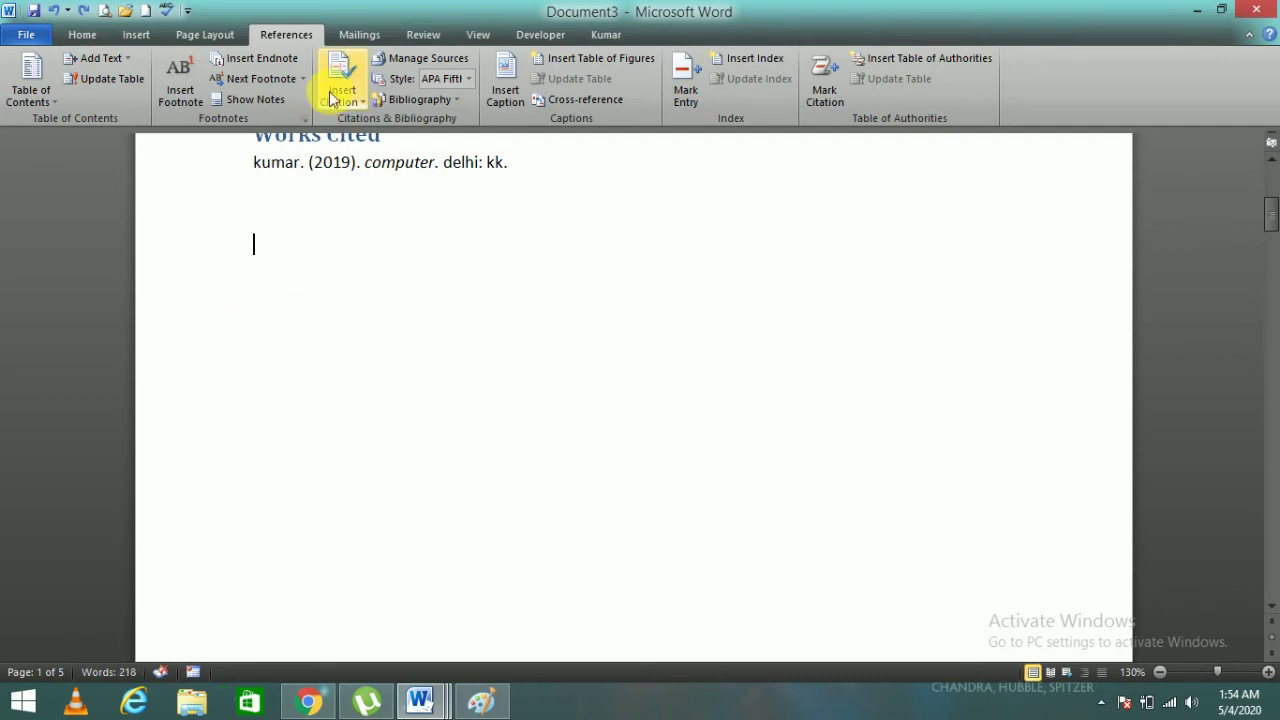
left_click(614, 61)
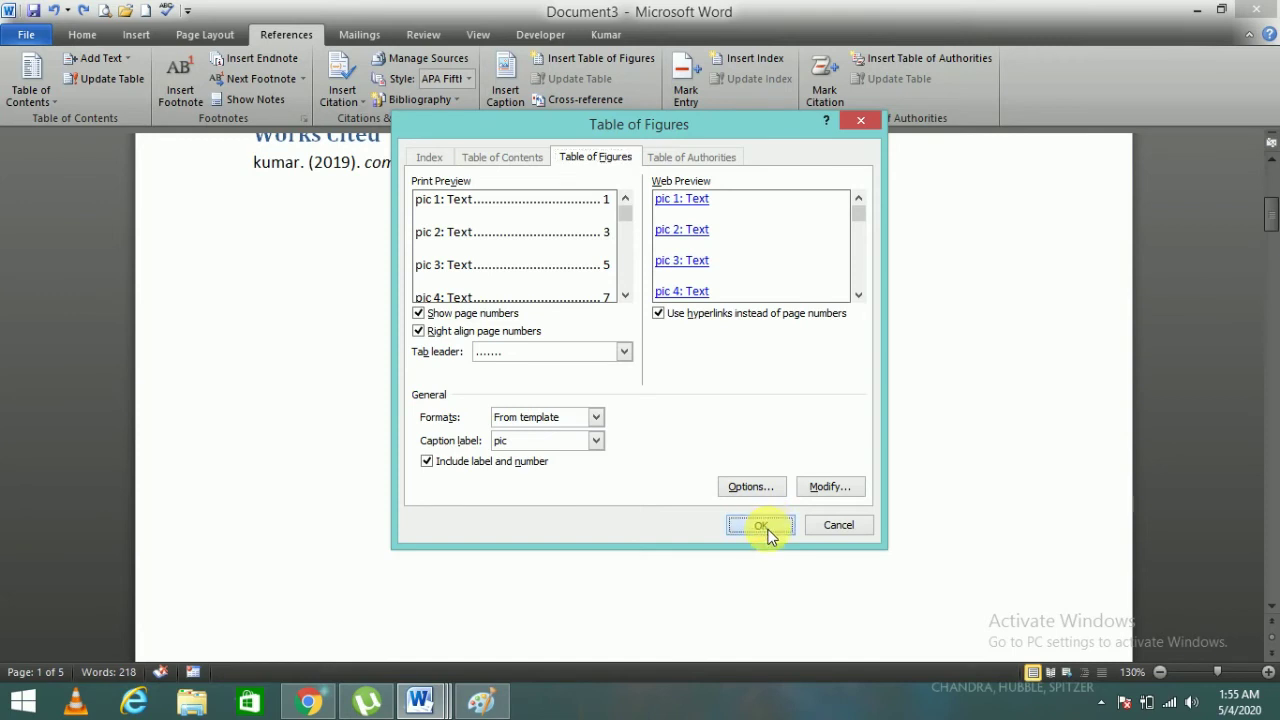
left_click(762, 527)
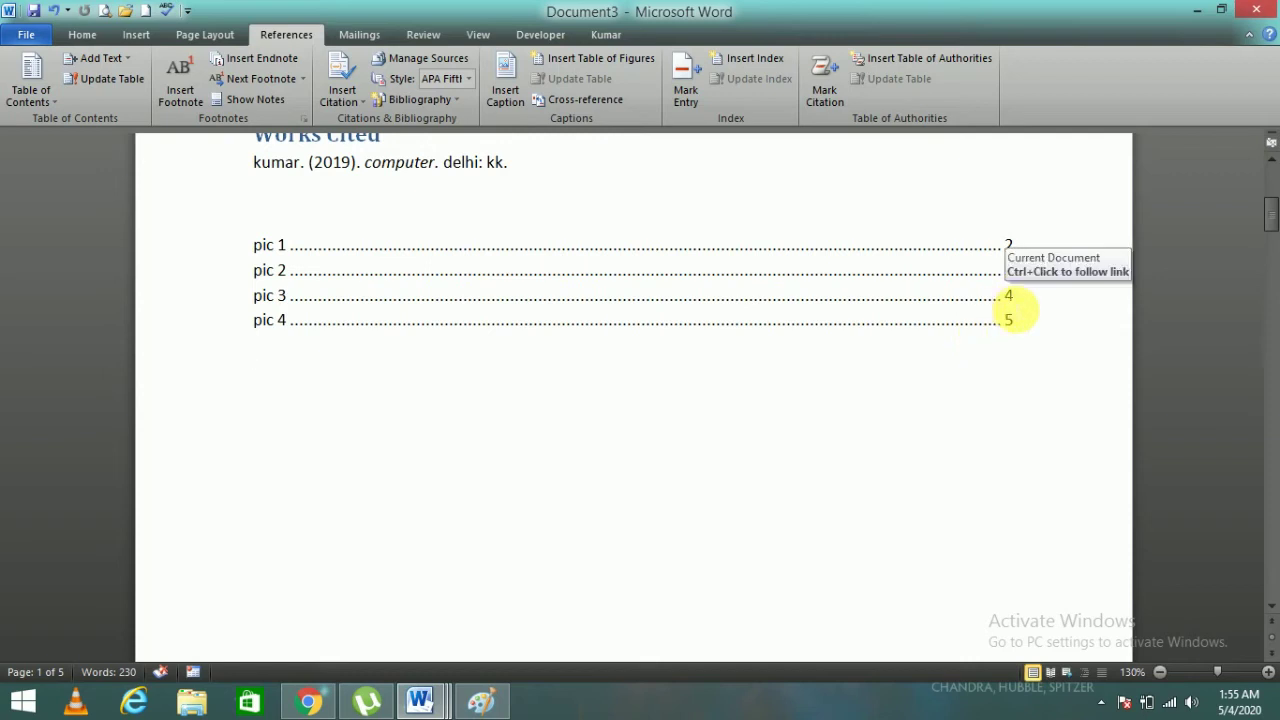
Step: Follow the pic 3 and pic 4 figure-list entries to their captions, then return to the opening pages
left_click(1013, 300, "ctrl")
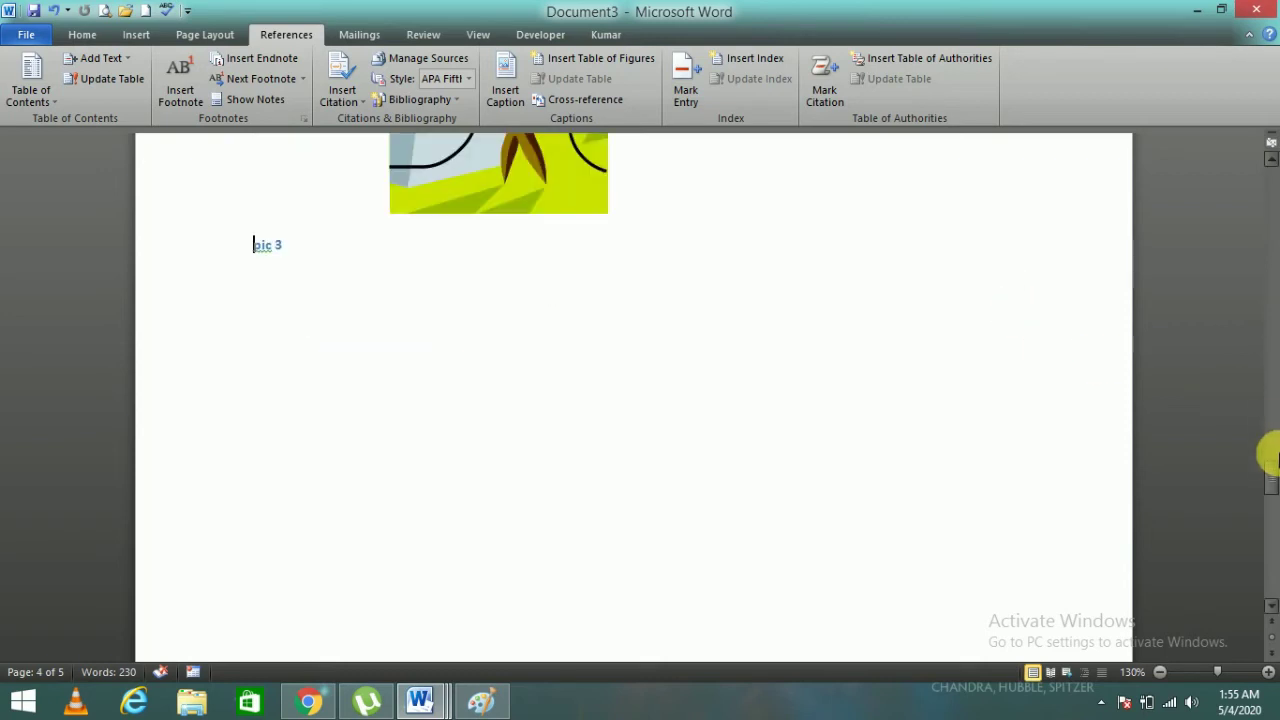
mouse_move(1272, 470)
left_mouse_down()
mouse_move(1272, 207)
mouse_move(1265, 215)
left_mouse_up()
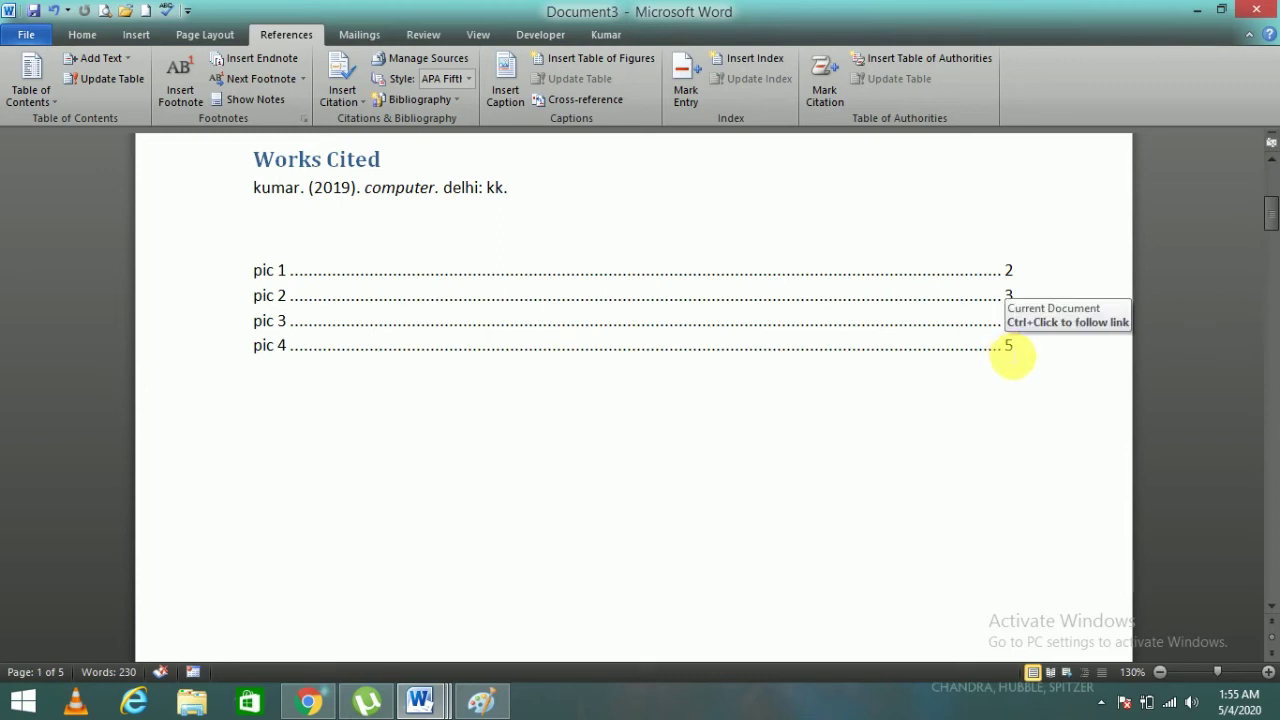
left_click(1012, 356, "ctrl")
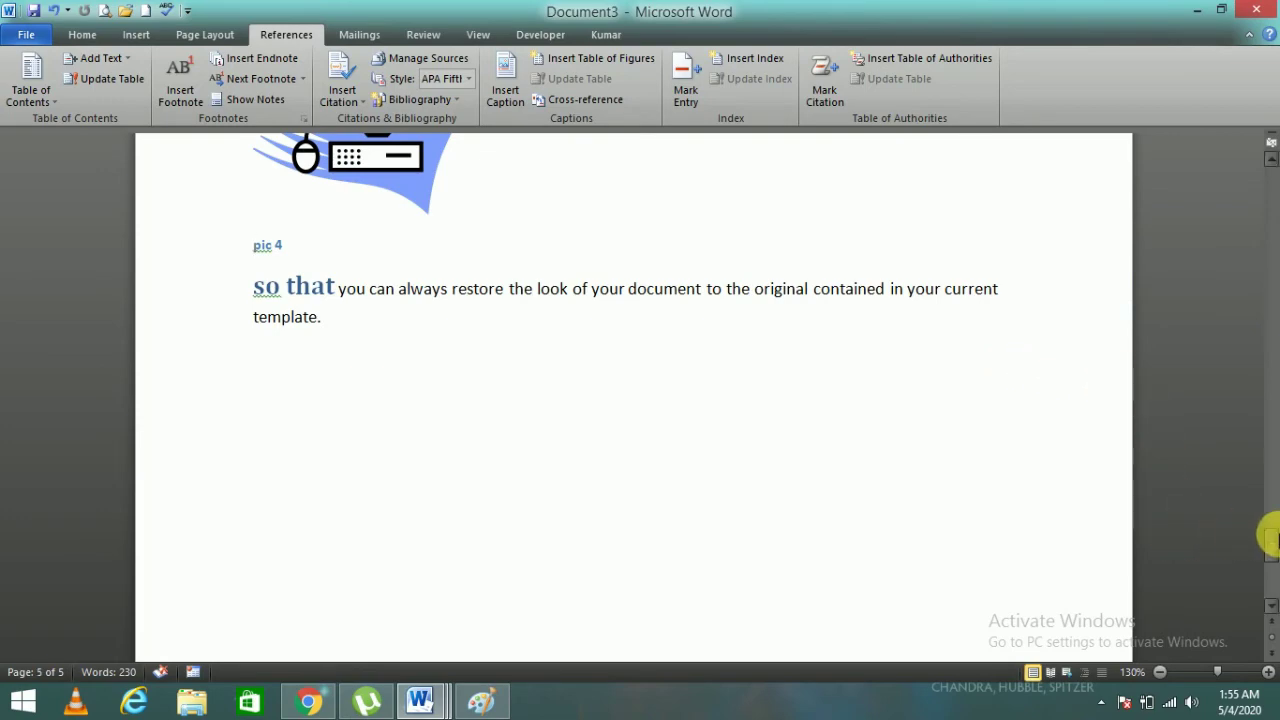
left_click_drag(1270, 540, 1268, 152)
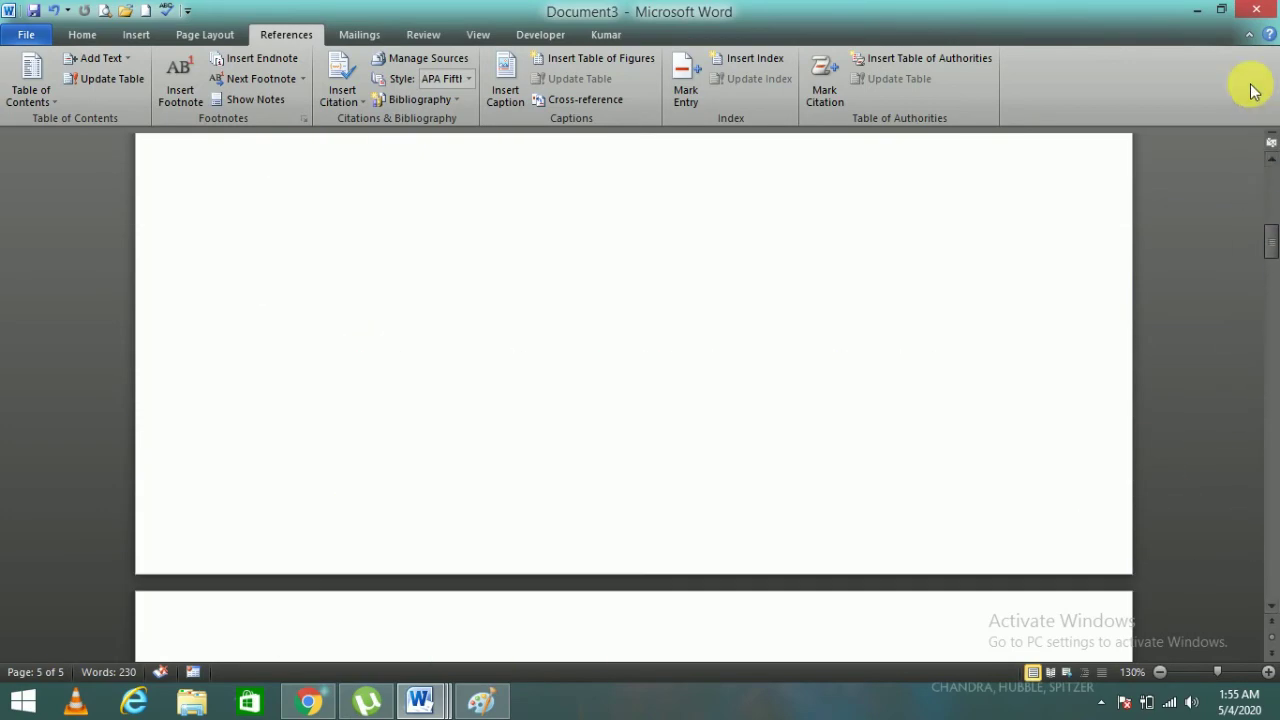
left_click_drag(1270, 248, 1268, 215)
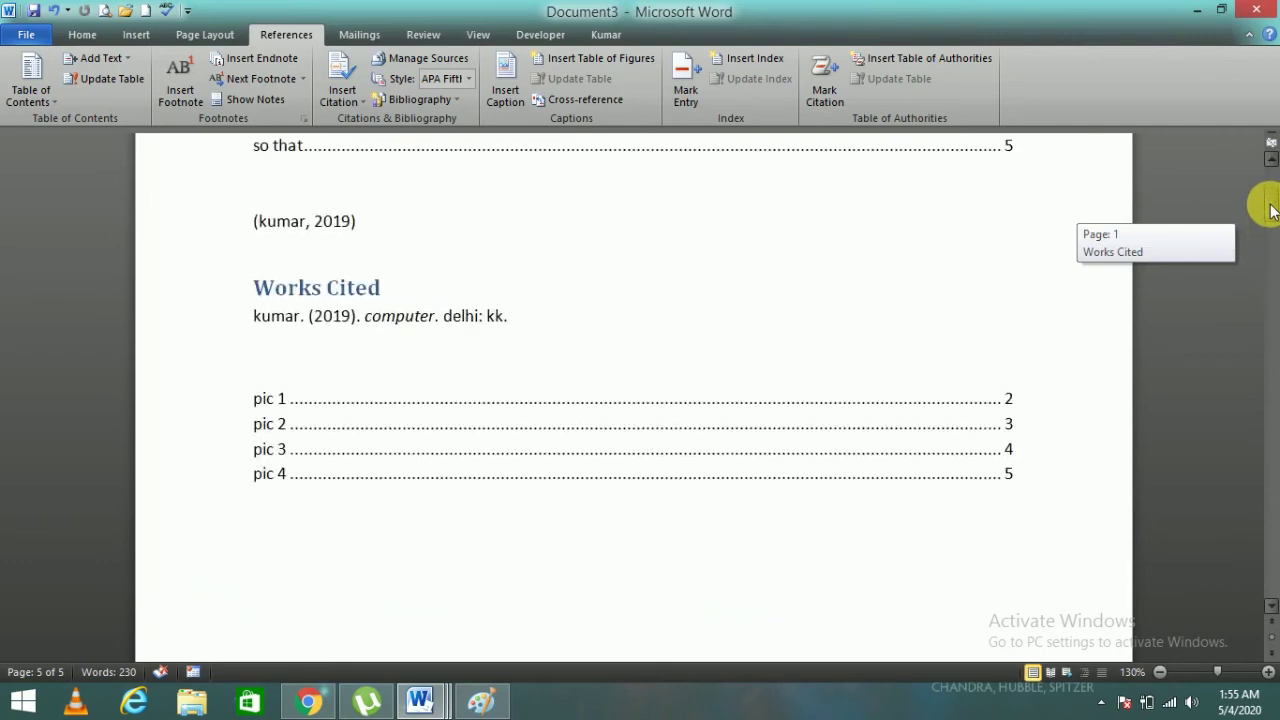
left_click(1020, 363)
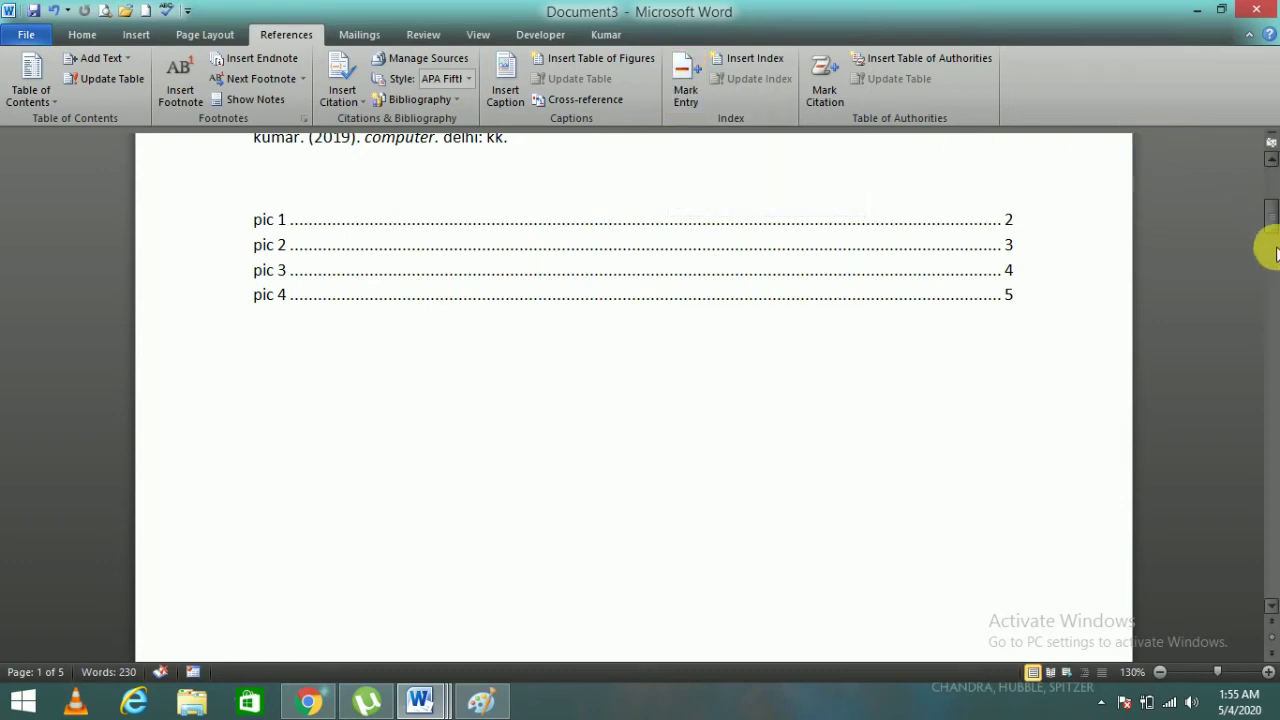
left_click_drag(1272, 212, 1266, 272)
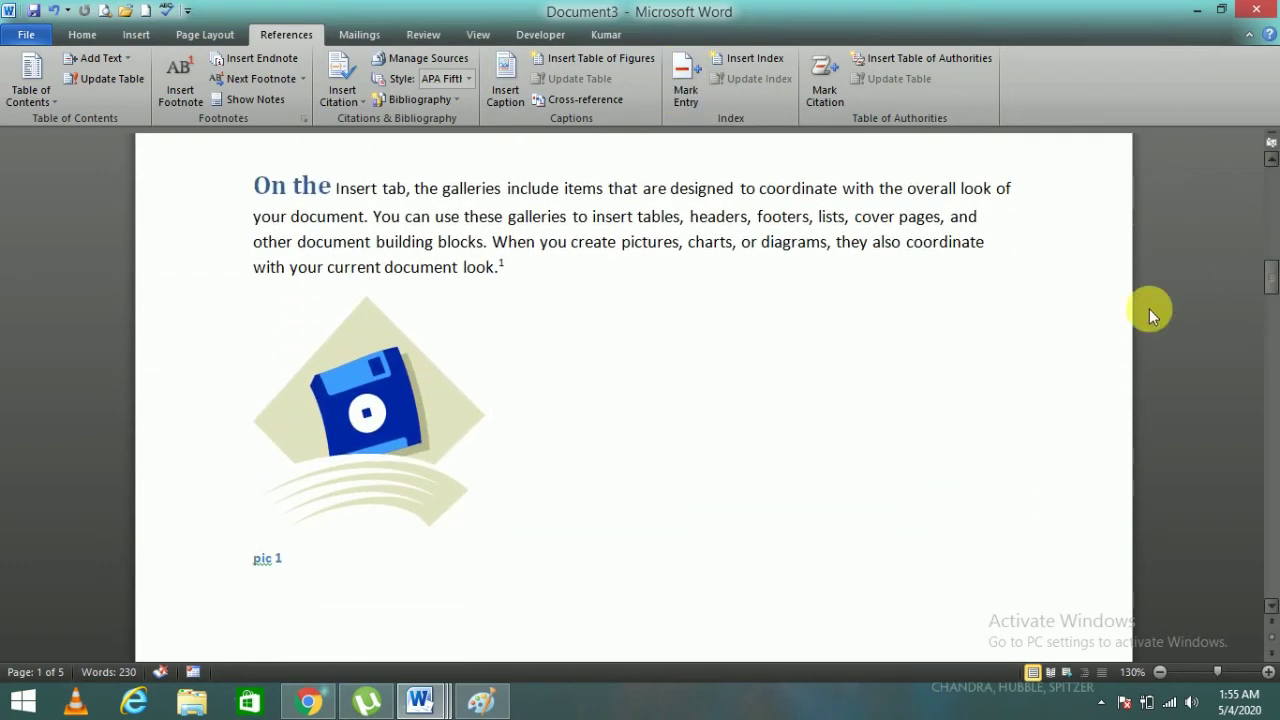
Step: Mark the word designed in the first paragraph as an index entry
left_click(683, 80)
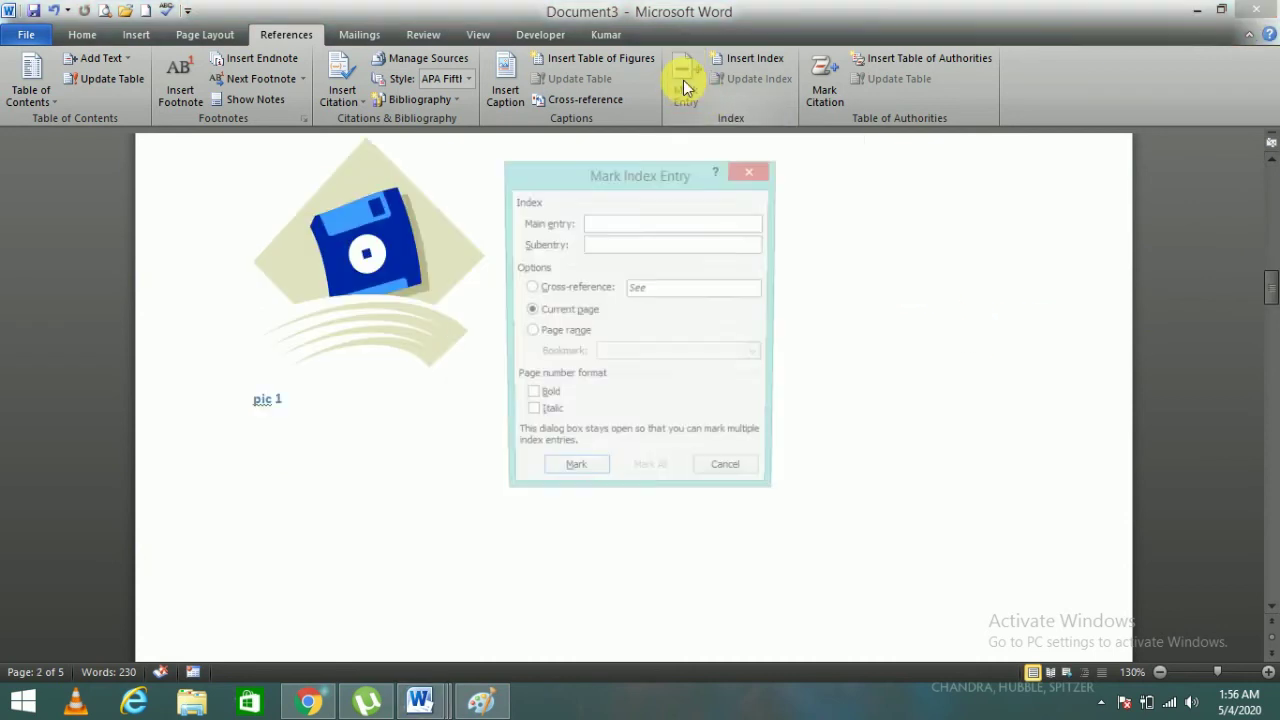
left_click_drag(599, 176, 426, 188)
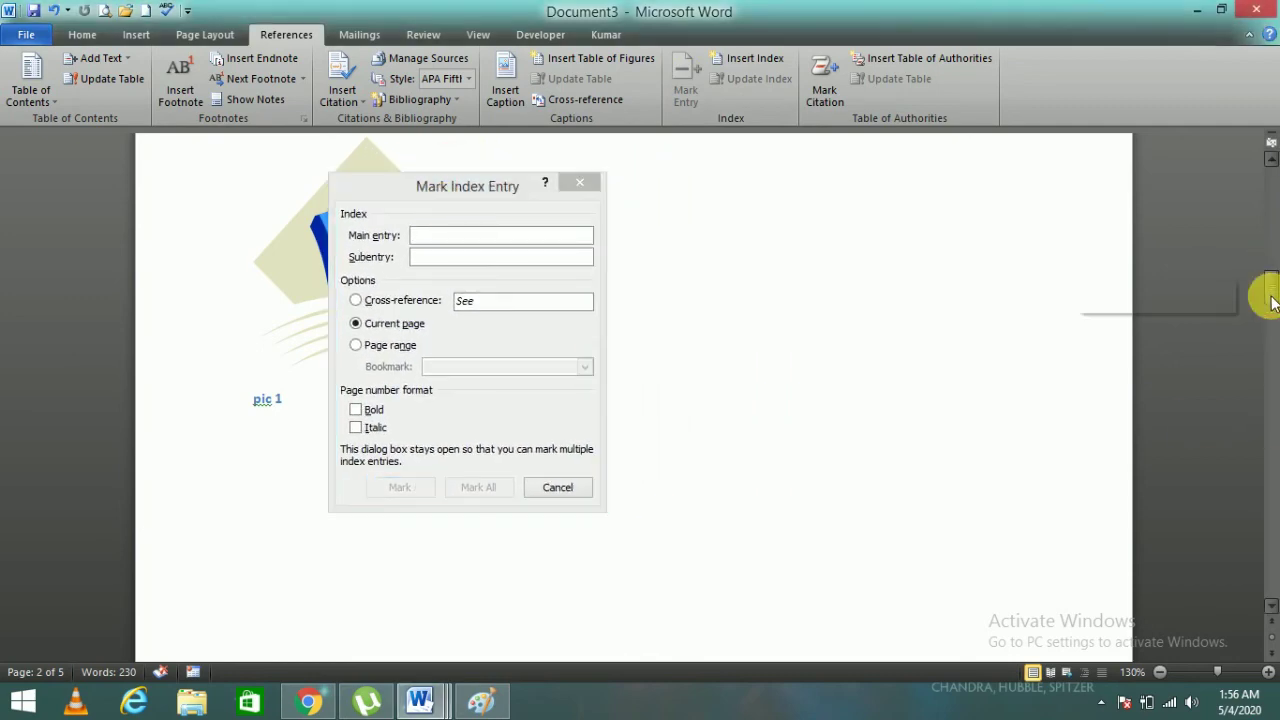
mouse_move(1270, 300)
left_mouse_down()
mouse_move(1270, 235)
mouse_move(1268, 268)
left_mouse_up()
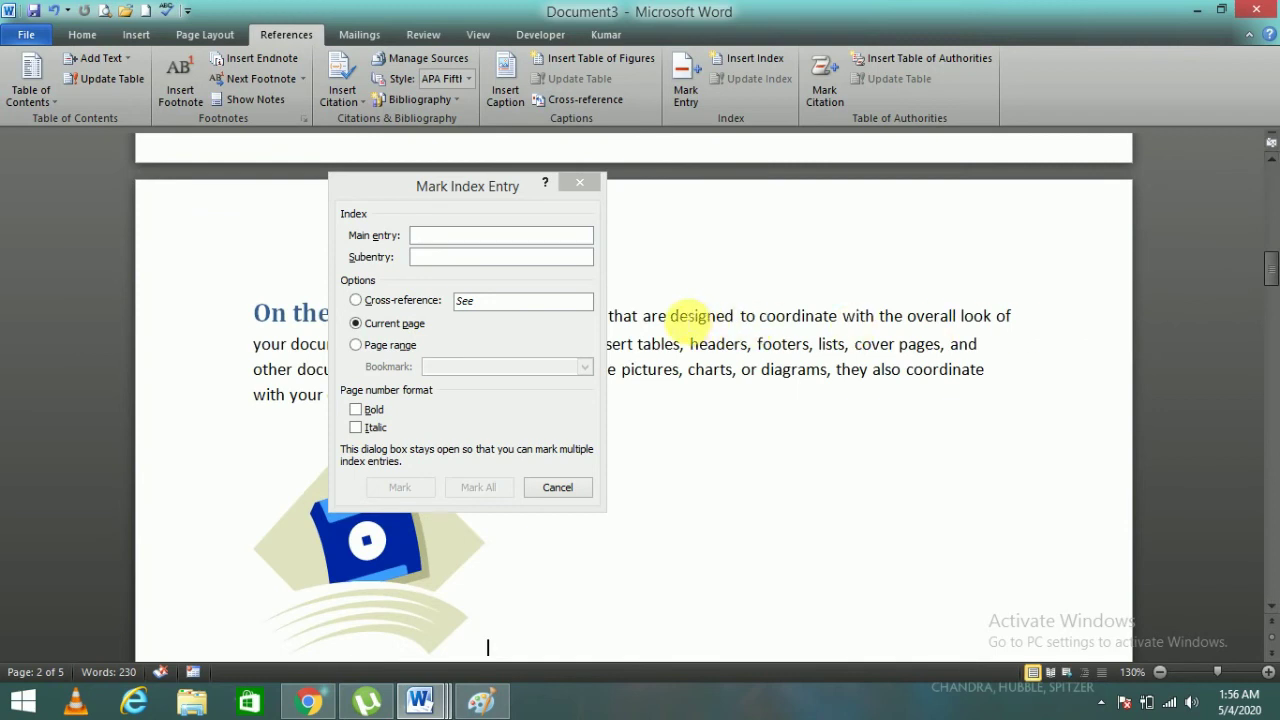
mouse_move(685, 318)
left_mouse_down()
mouse_move(716, 335)
mouse_move(738, 318)
left_mouse_up()
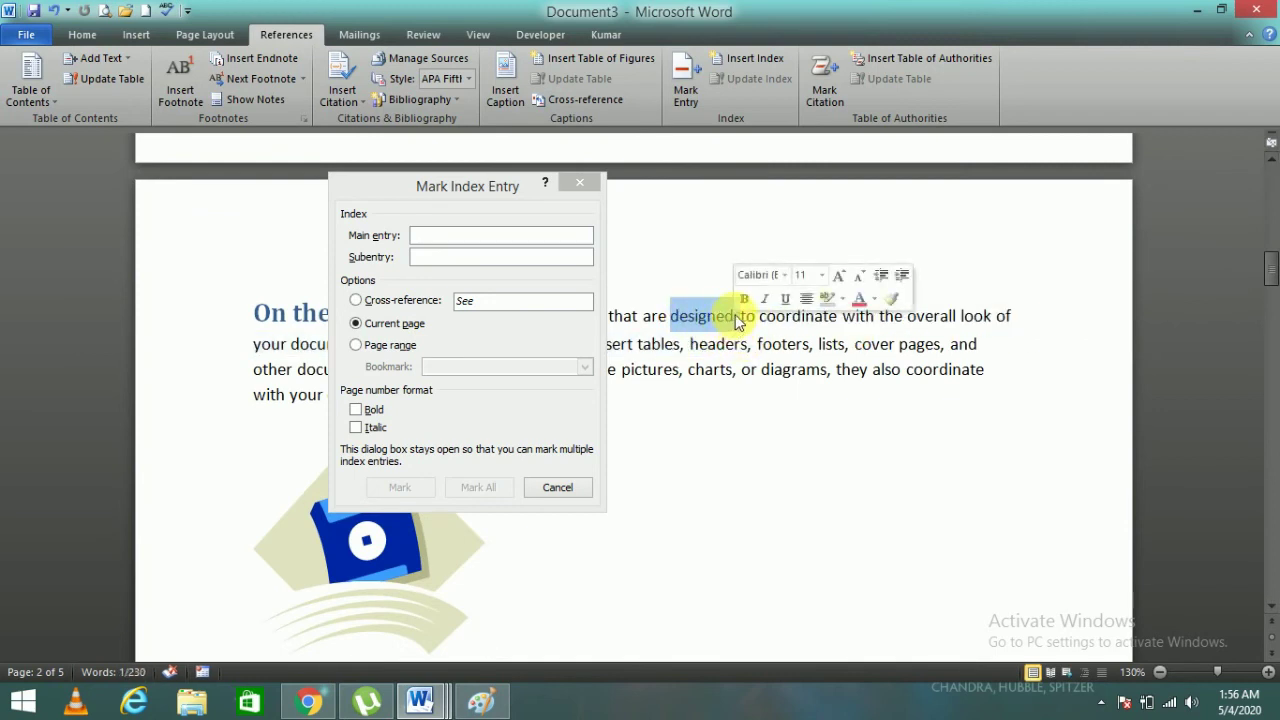
left_click(477, 240)
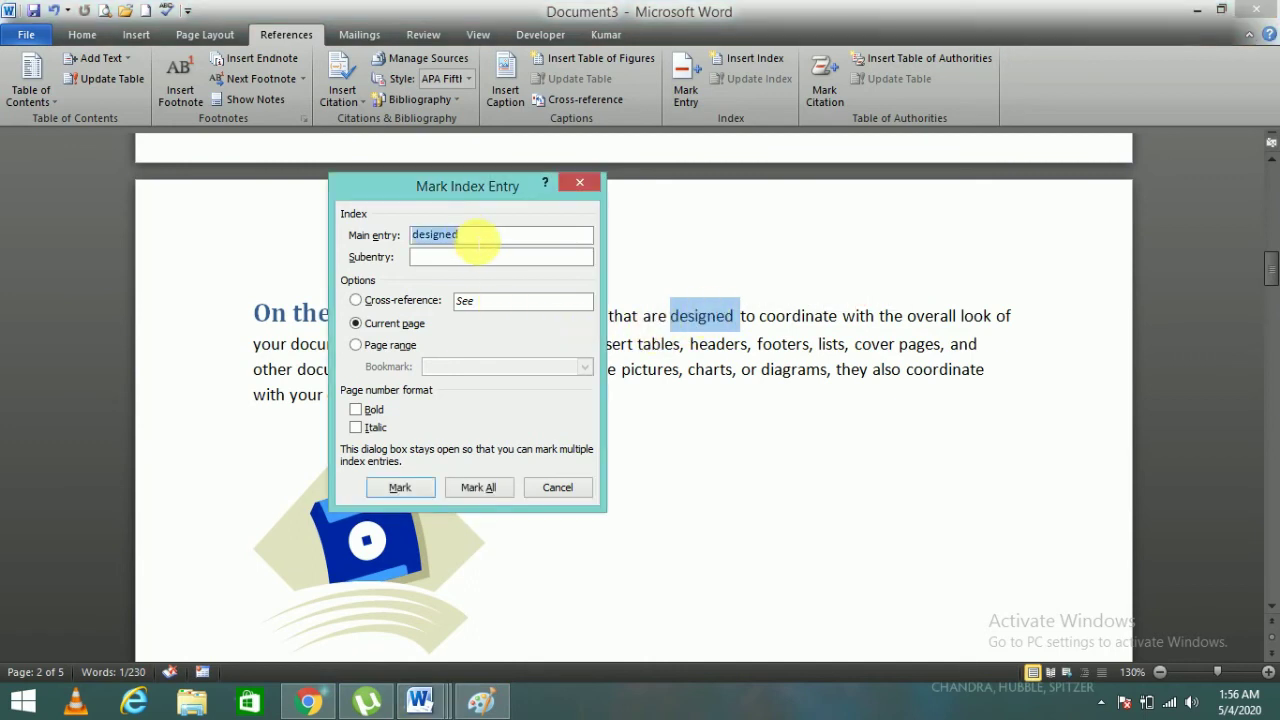
left_click(399, 487)
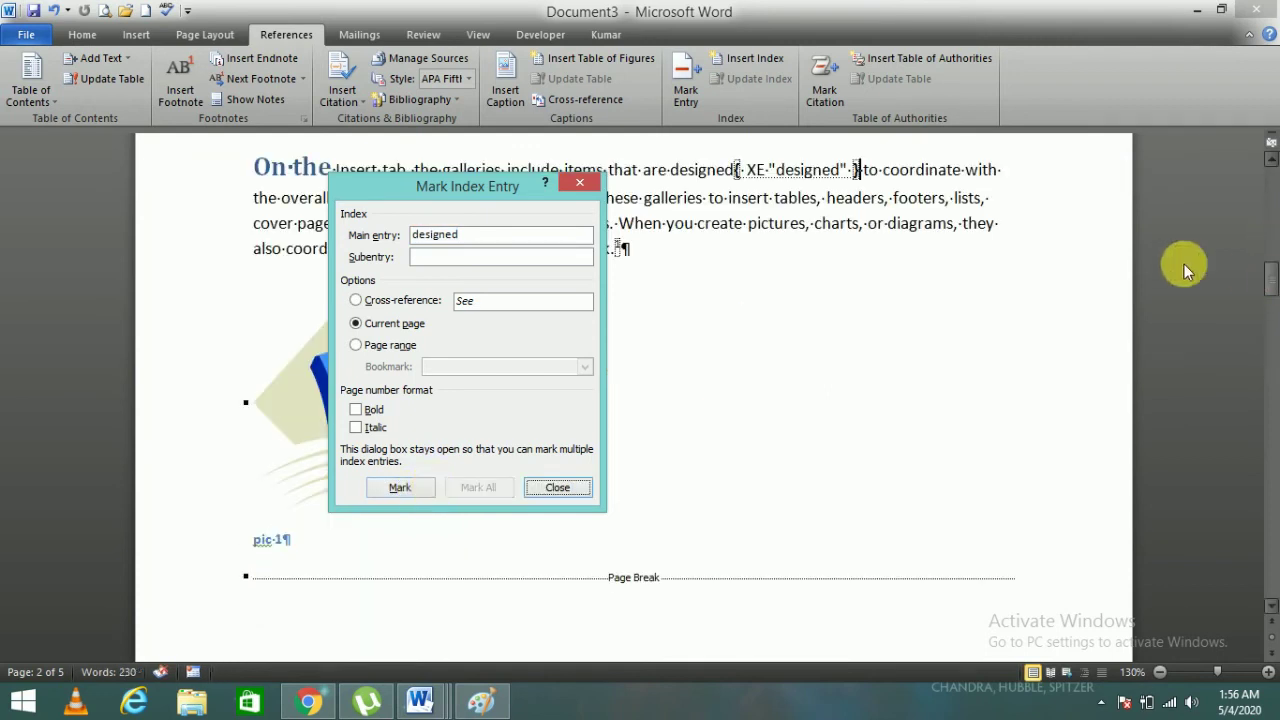
Step: Mark the word diagrams in the paragraph as an index entry
left_click(896, 239)
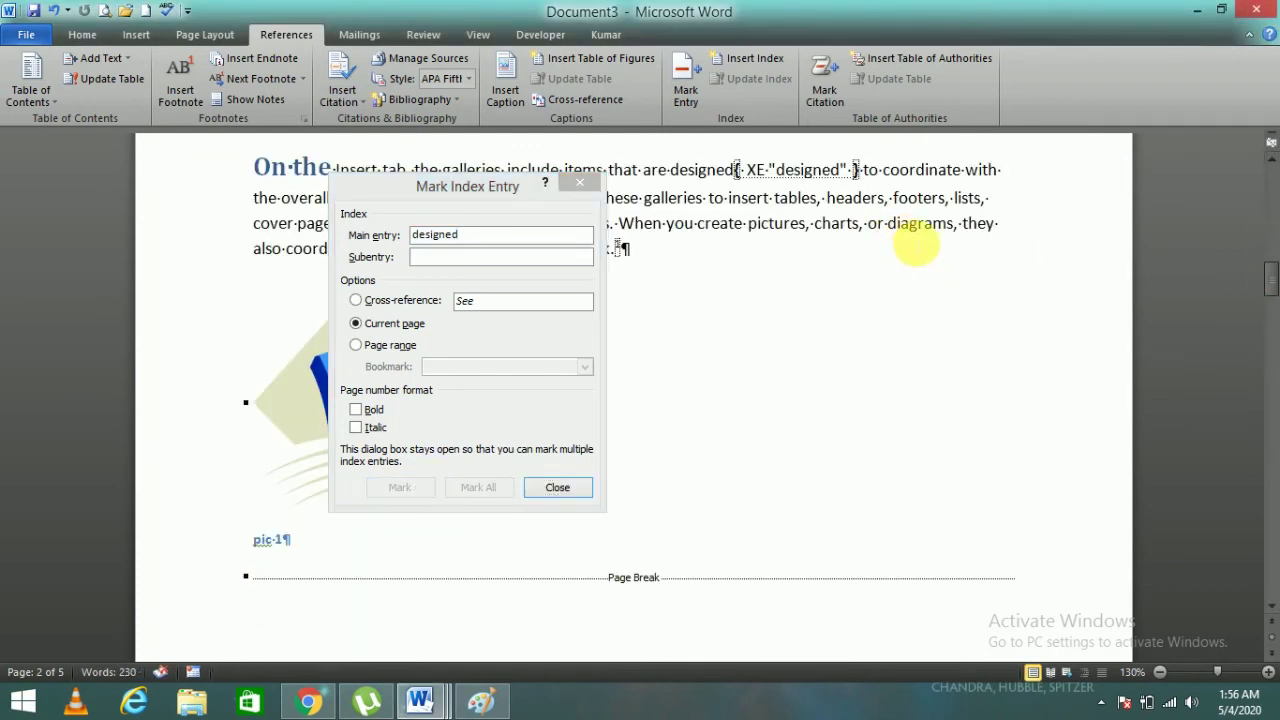
left_click_drag(888, 225, 955, 230)
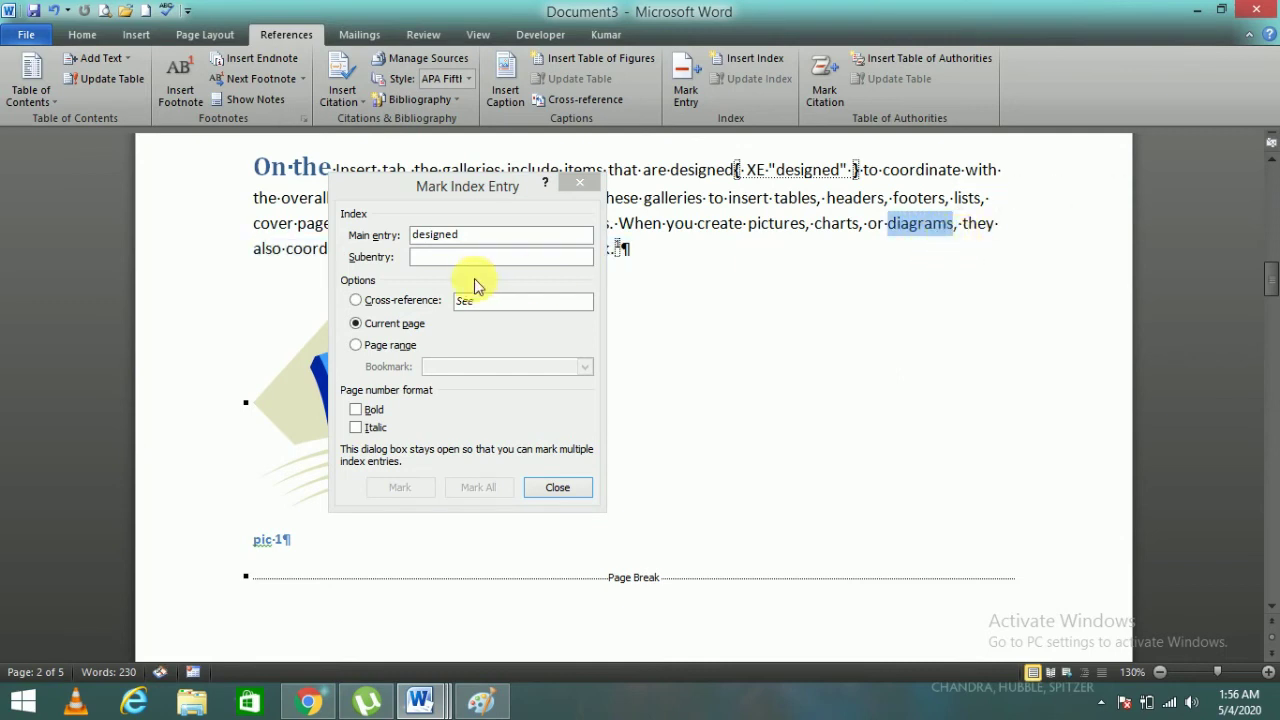
left_click(472, 248)
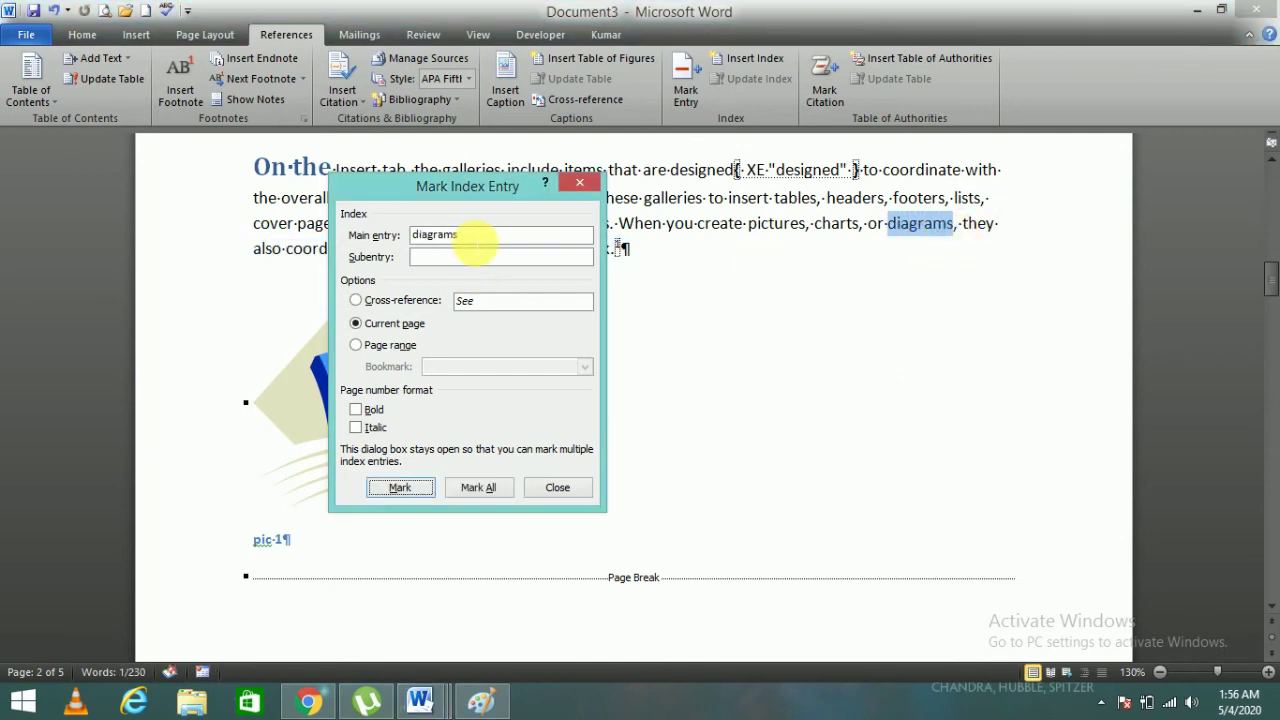
left_click(405, 487)
mouse_move(1272, 281)
left_mouse_down()
mouse_move(1273, 386)
mouse_move(1268, 357)
left_mouse_up()
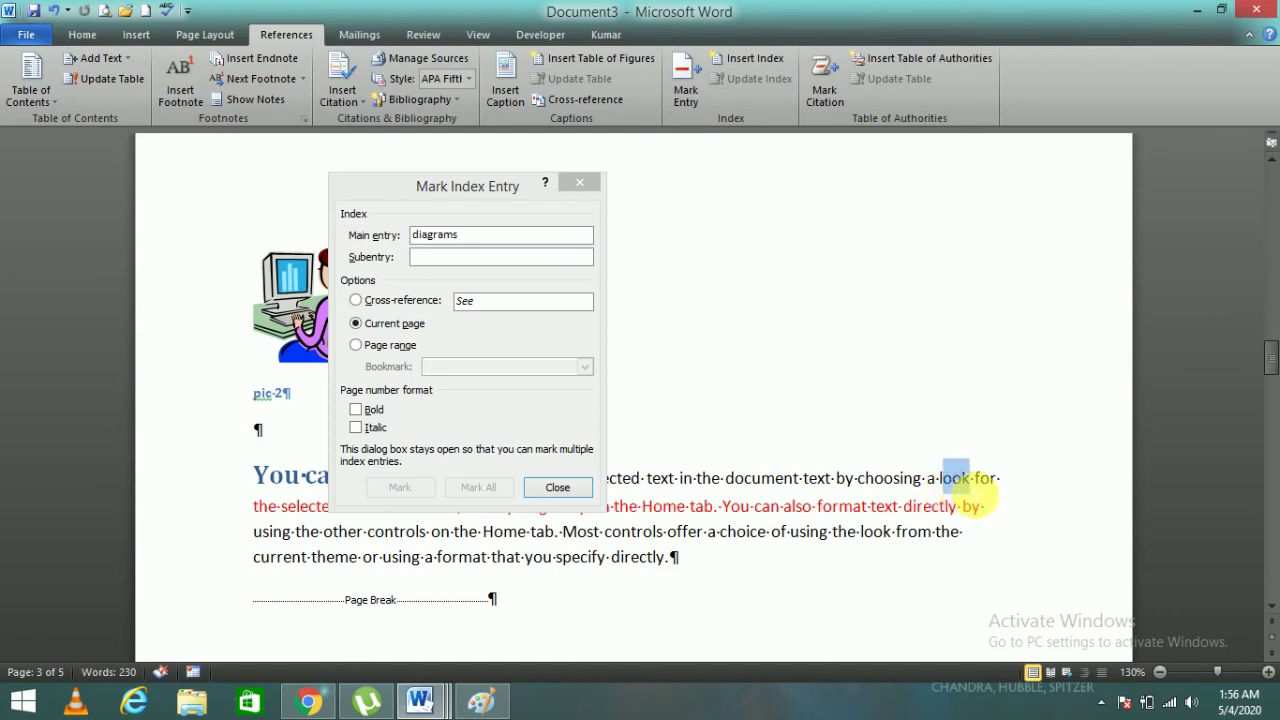
Step: Mark the word look on page 3 as an index entry
left_click(523, 237)
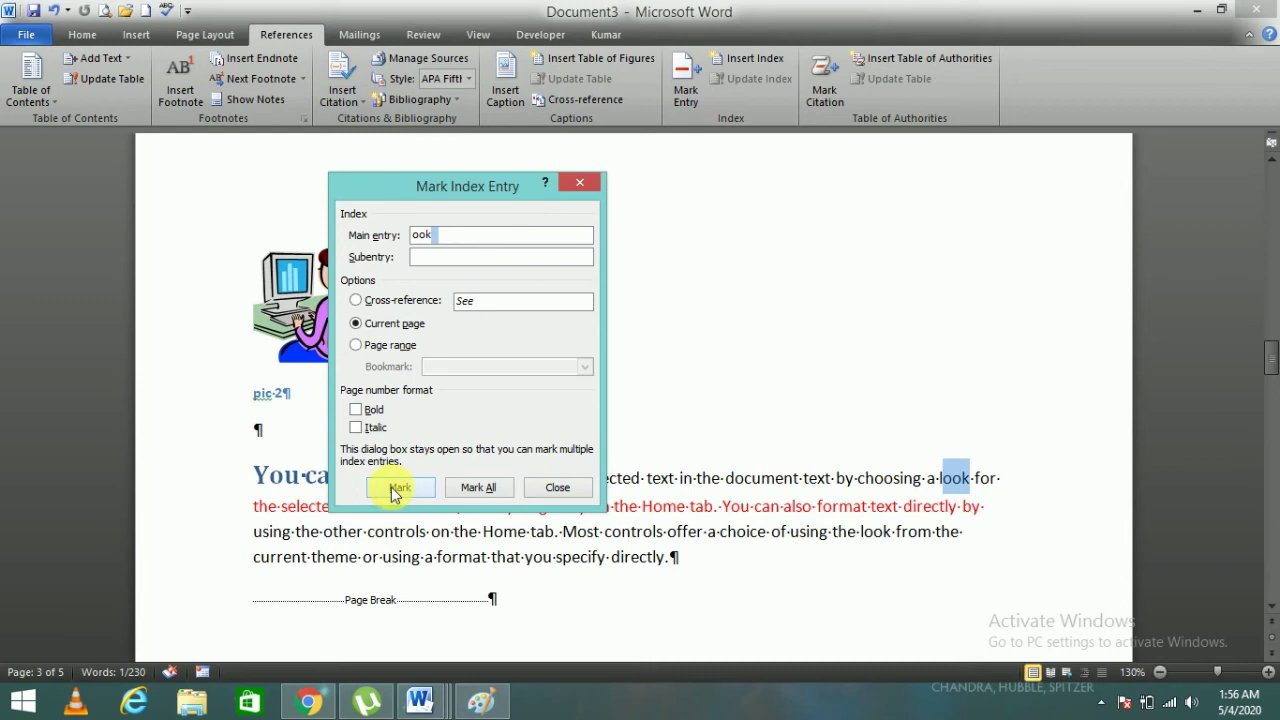
left_click(955, 480)
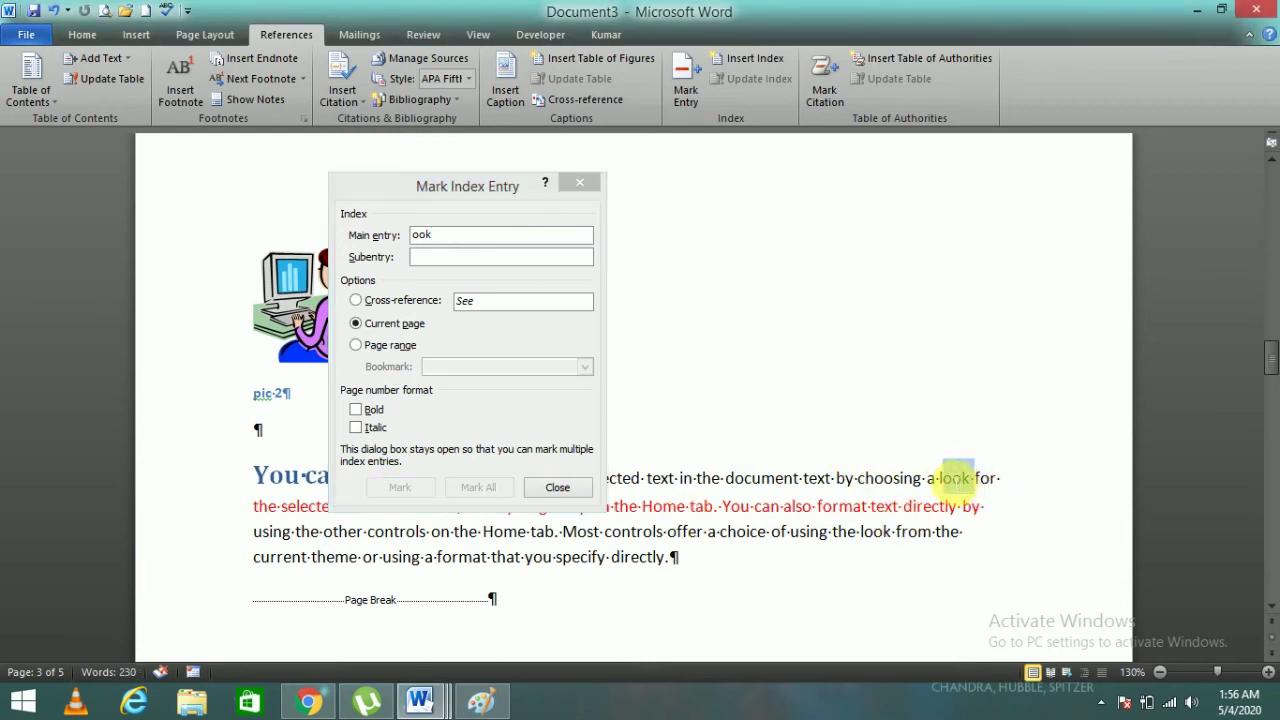
left_click(486, 241)
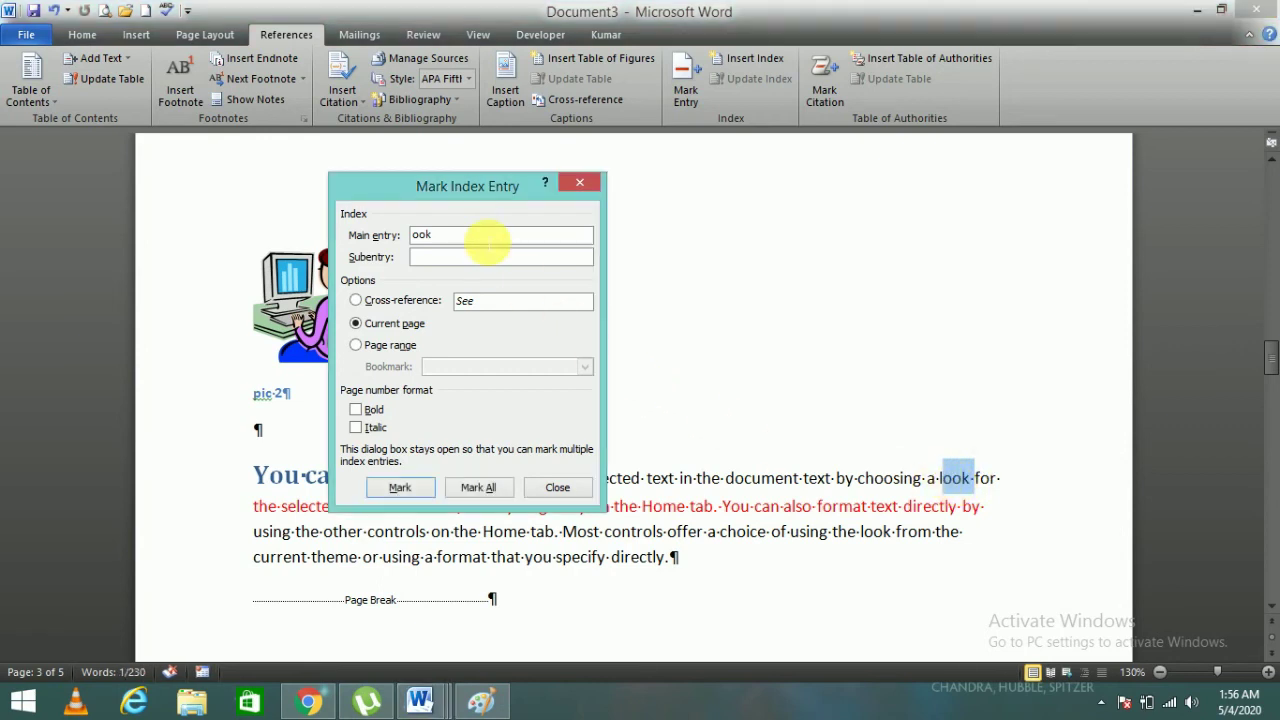
left_click(955, 478)
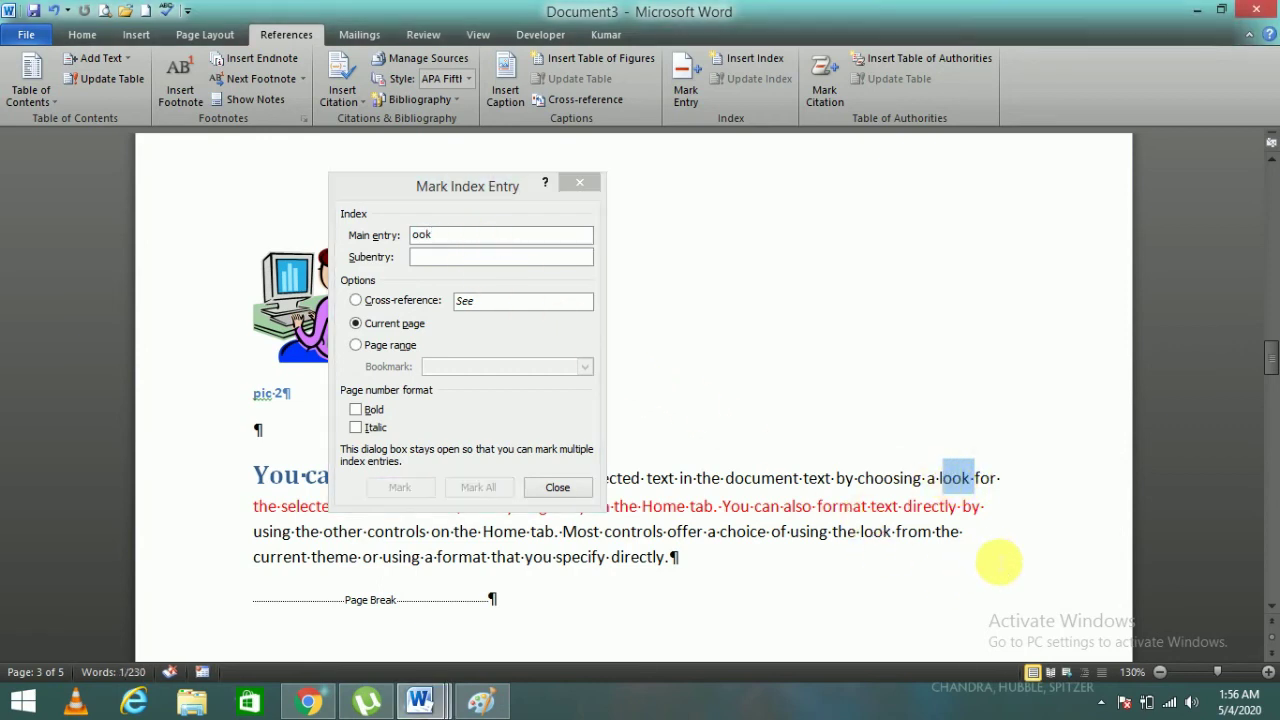
left_click_drag(942, 478, 968, 480)
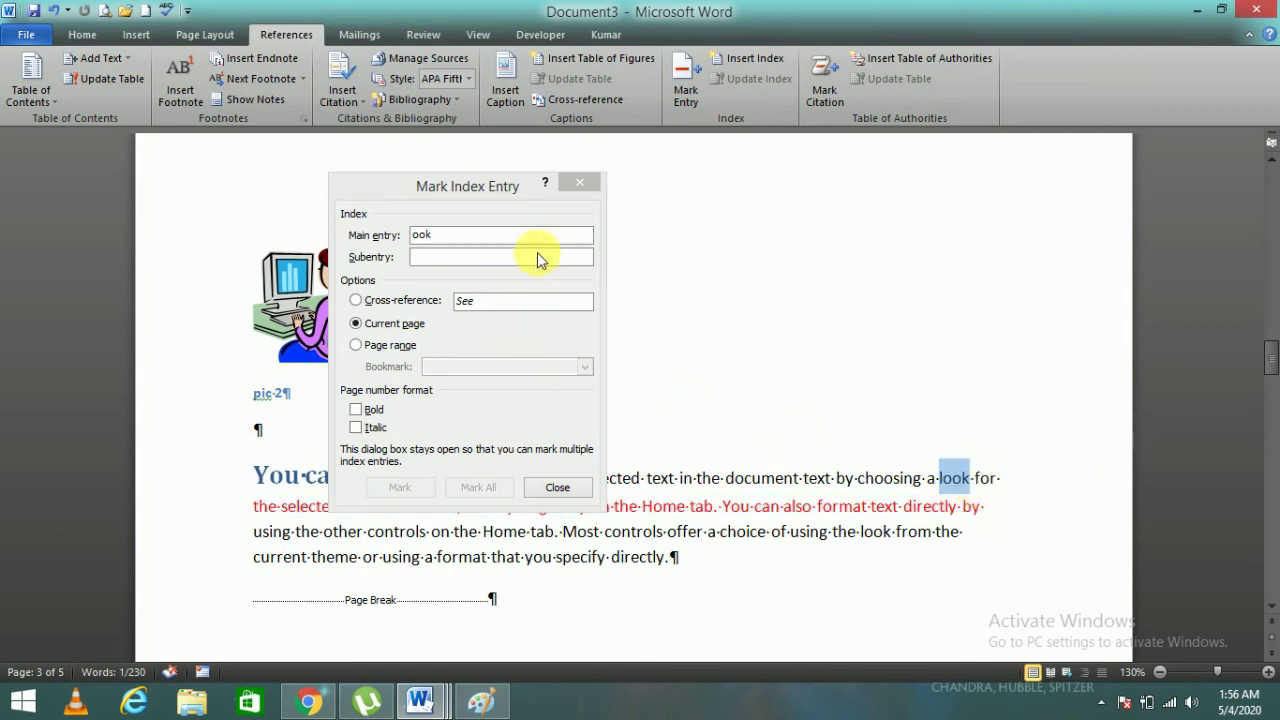
left_click(440, 240)
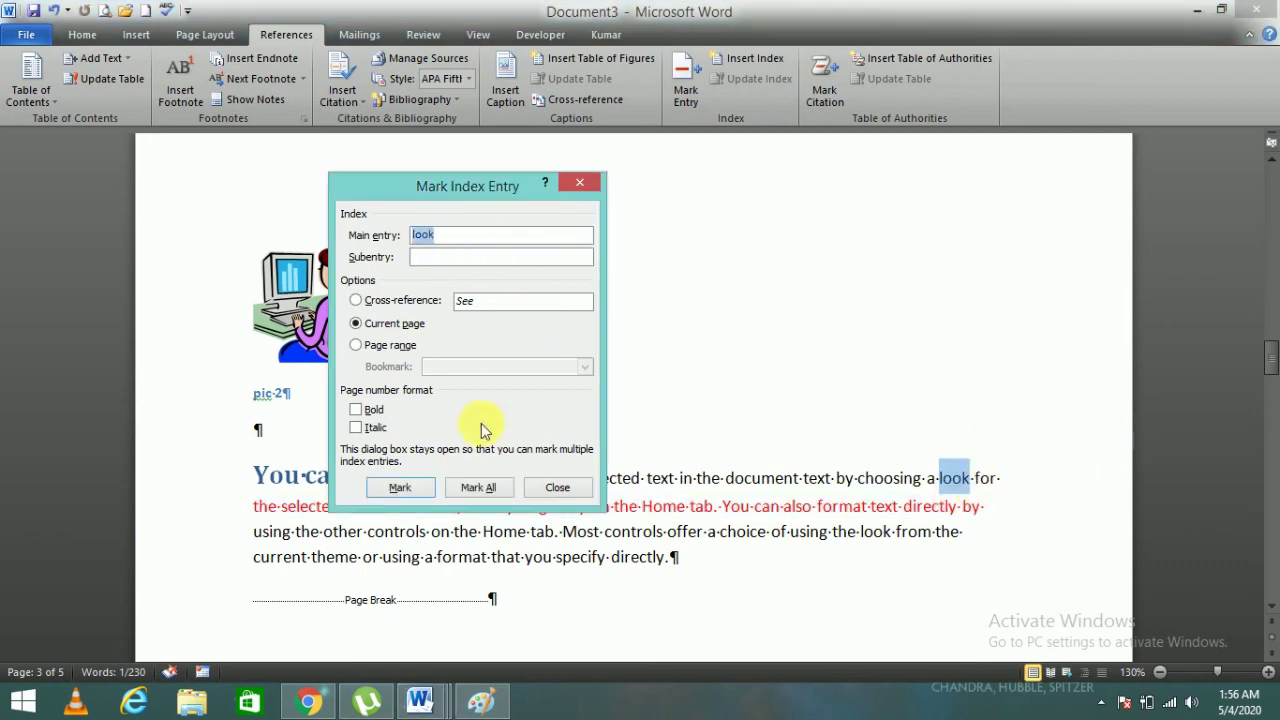
left_click(400, 488)
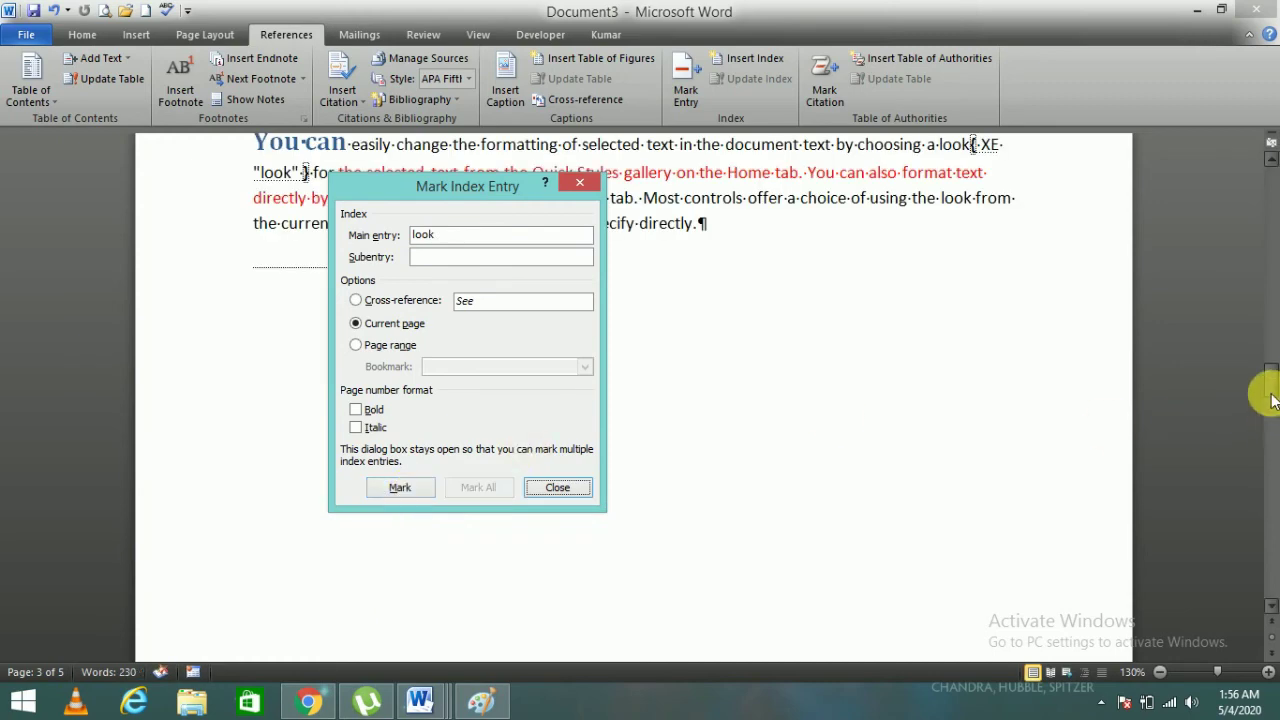
Step: Mark the word commands on page 4 as an index entry and close Mark Index Entry
left_click_drag(1270, 381, 1274, 456)
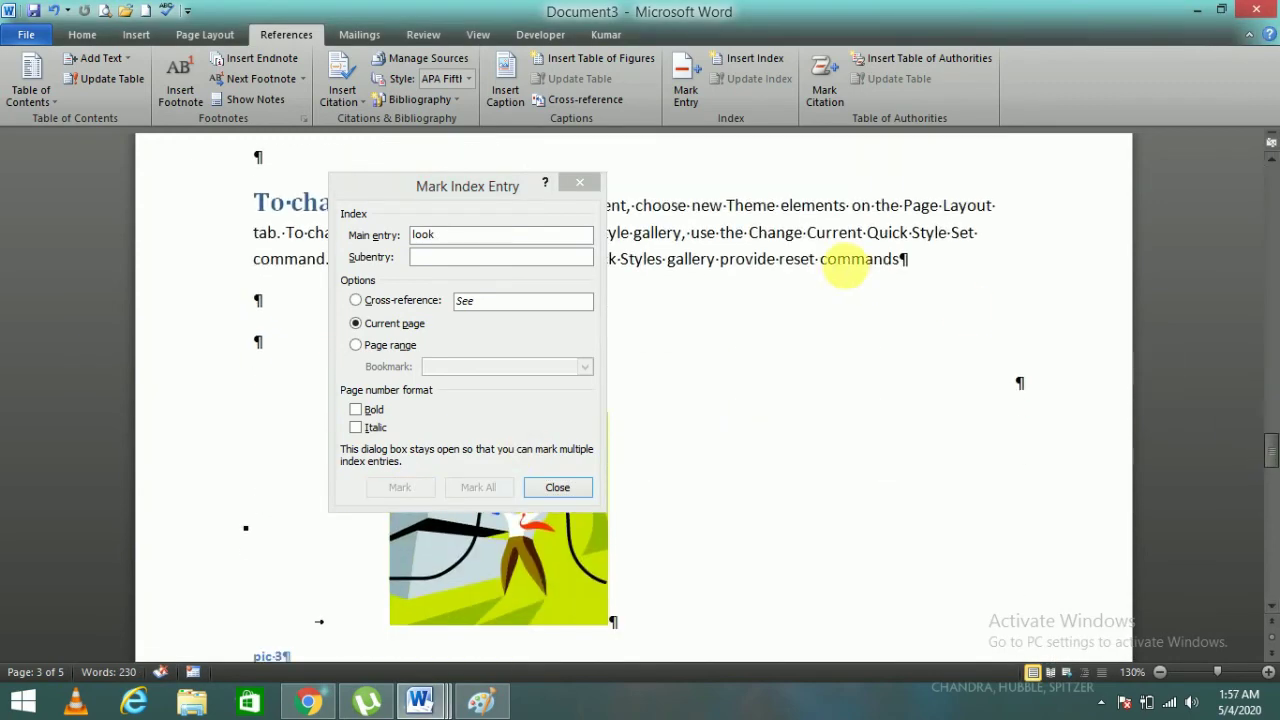
left_click_drag(822, 260, 899, 286)
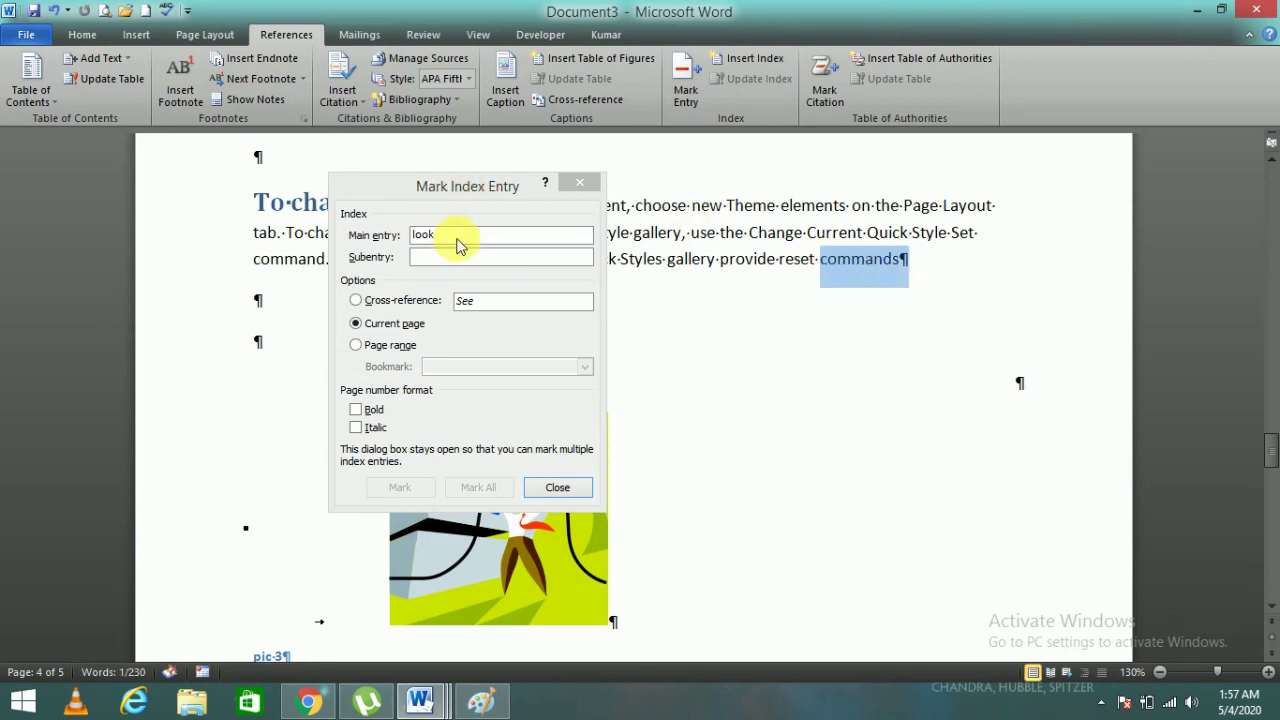
left_click(457, 279)
left_click(414, 490)
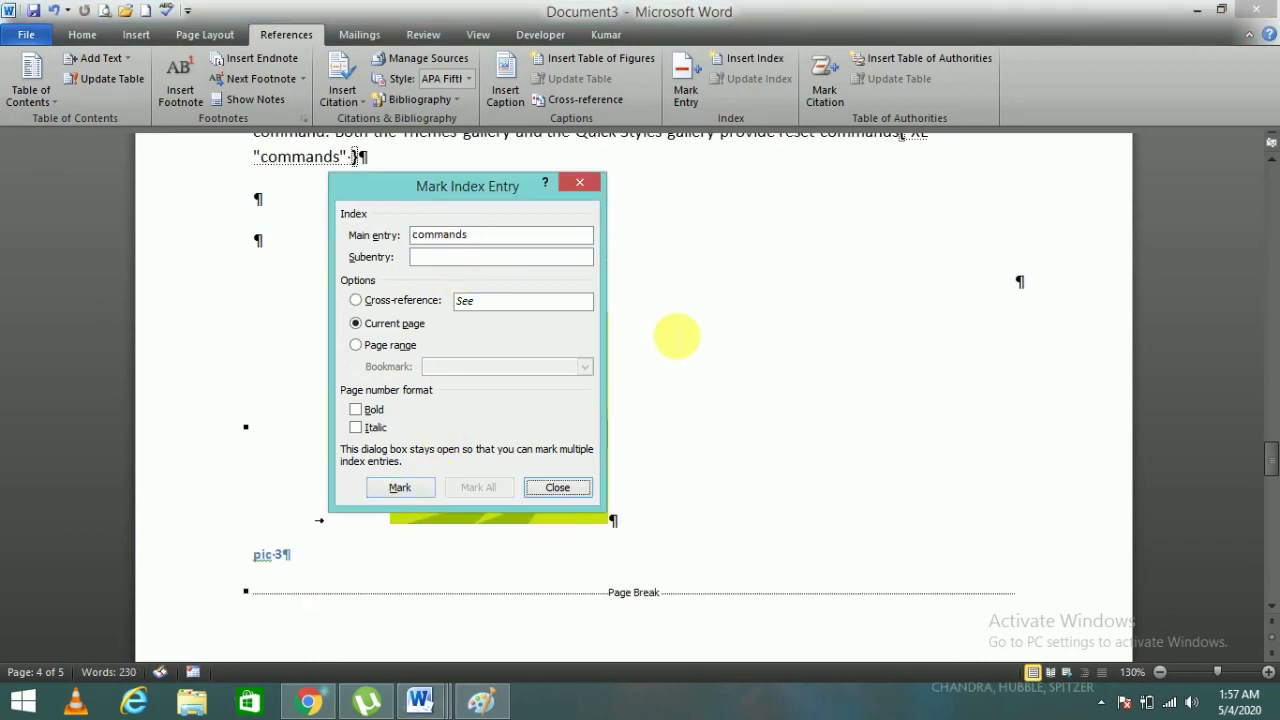
left_click(580, 184)
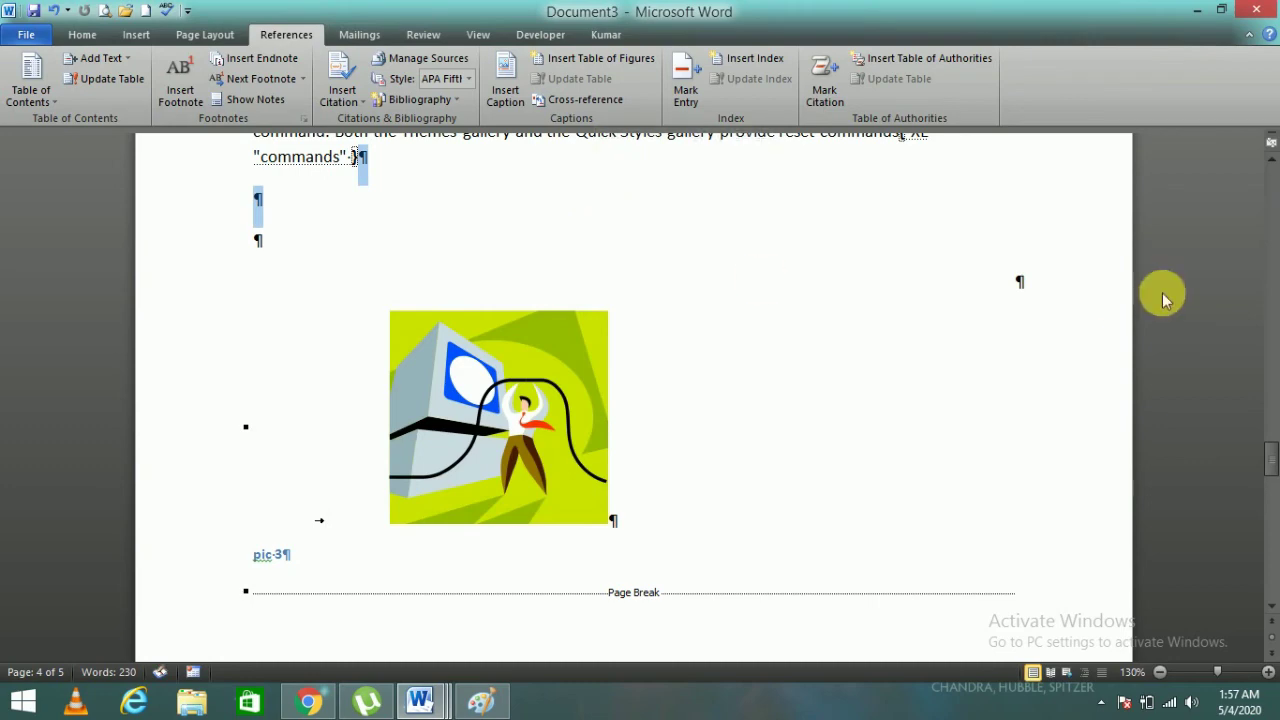
left_click_drag(1270, 476, 1268, 318)
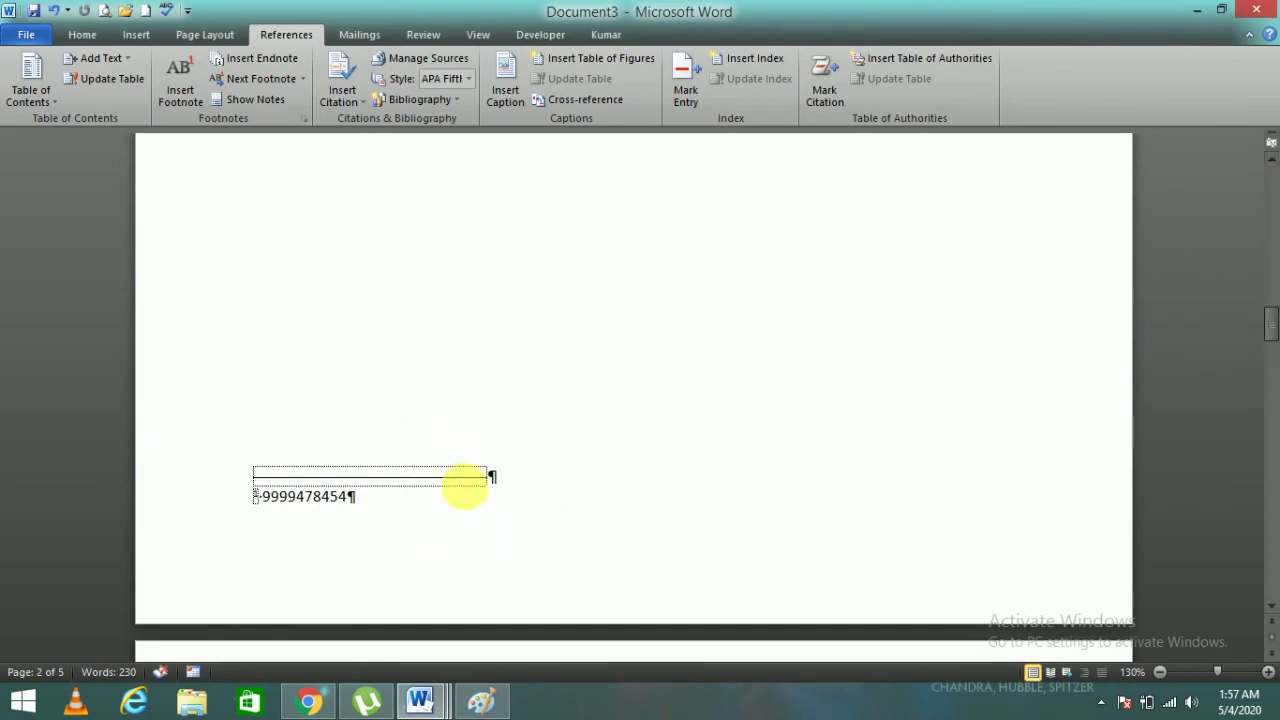
Step: Hide the formatting marks and XE index fields with Show/Hide ¶
left_click_drag(1270, 333, 1270, 192)
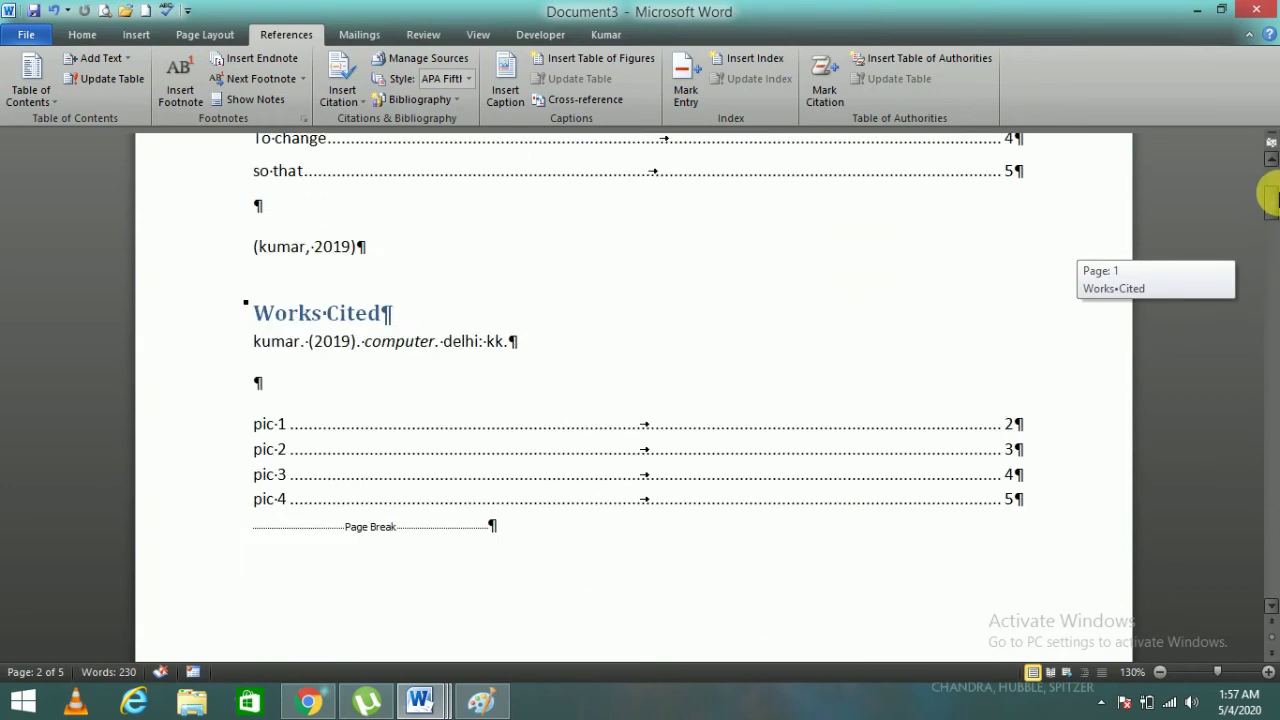
left_click(1012, 259)
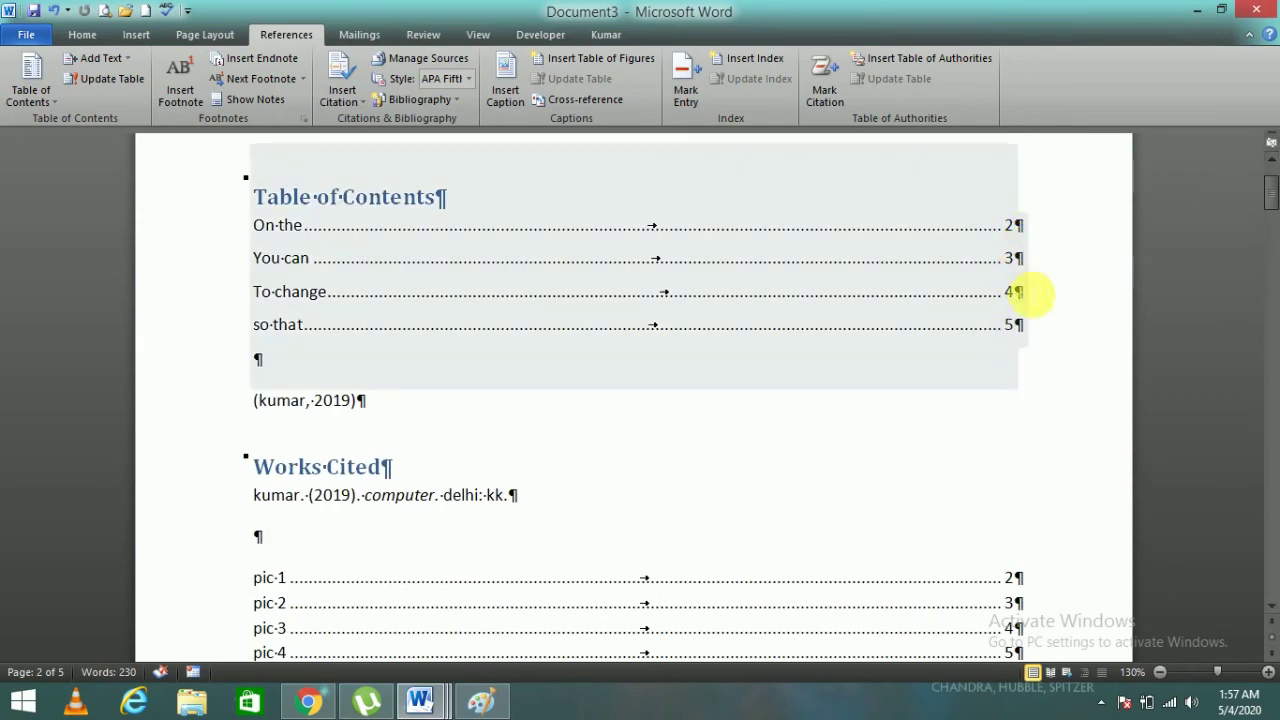
left_click(95, 34)
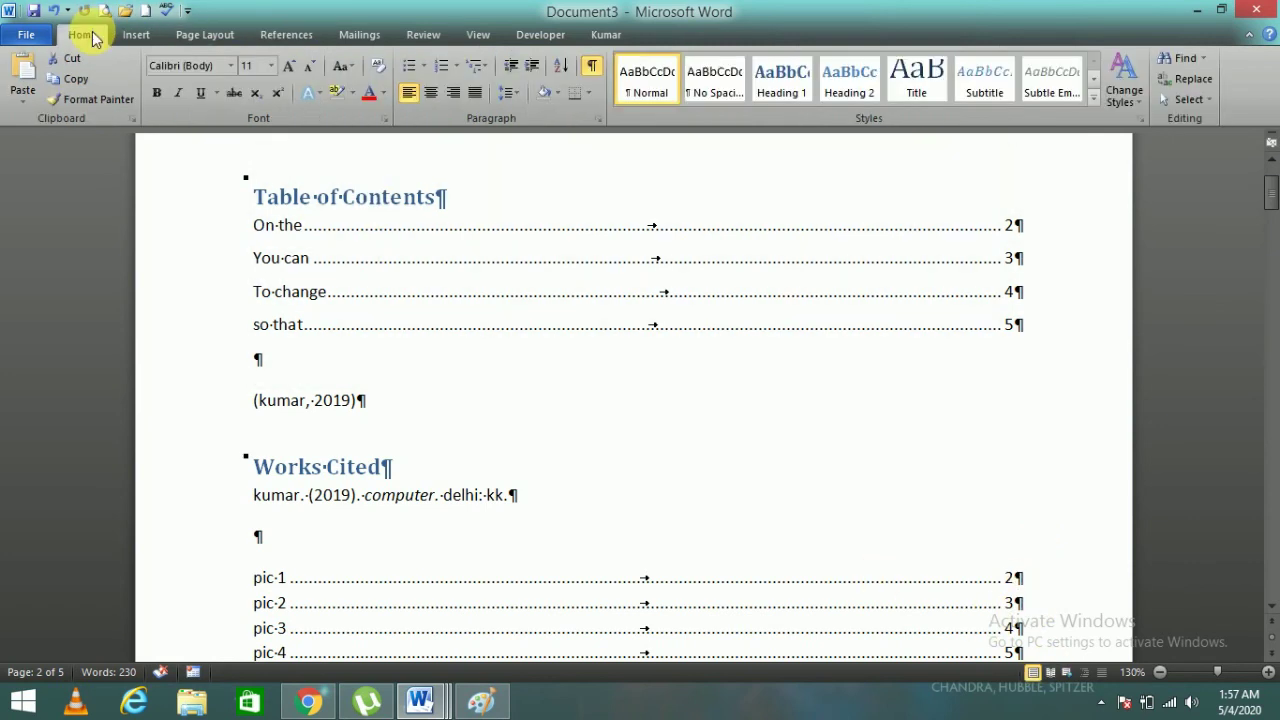
left_click(593, 66)
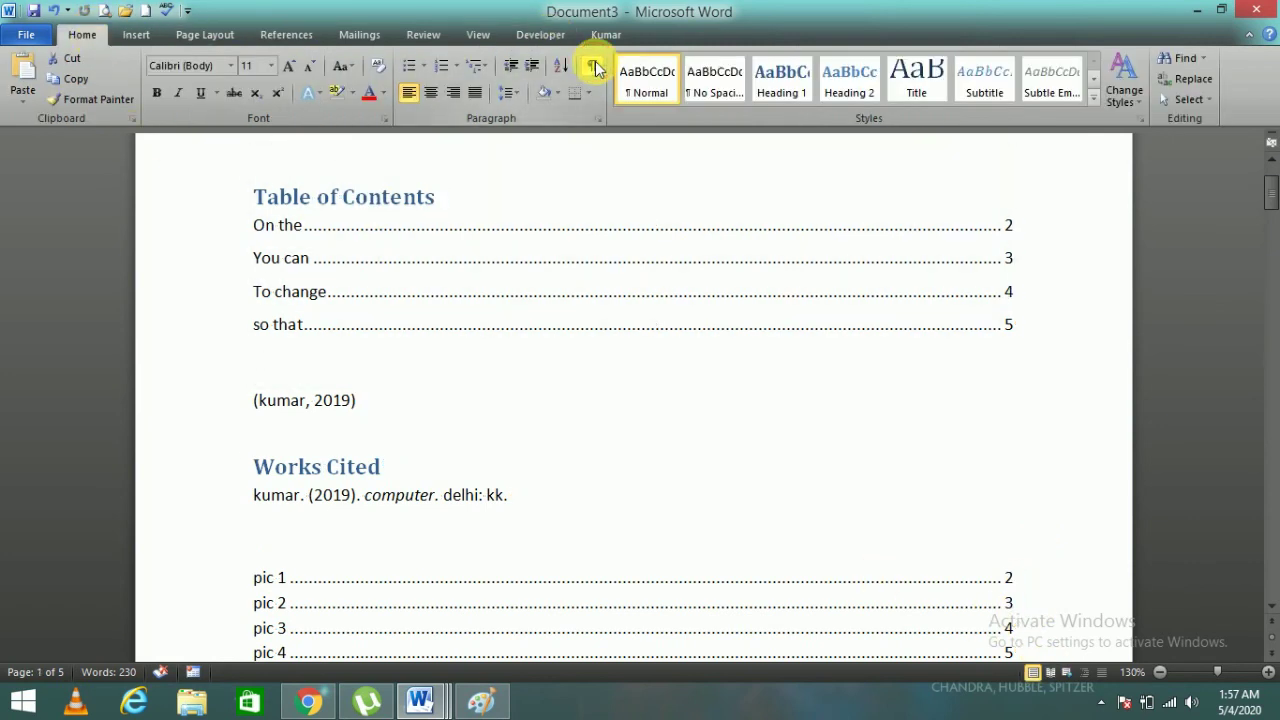
Step: Place the insertion point on the empty line below the table of figures
mouse_move(1272, 200)
left_mouse_down()
mouse_move(1274, 250)
mouse_move(1268, 229)
left_mouse_up()
left_click(294, 320)
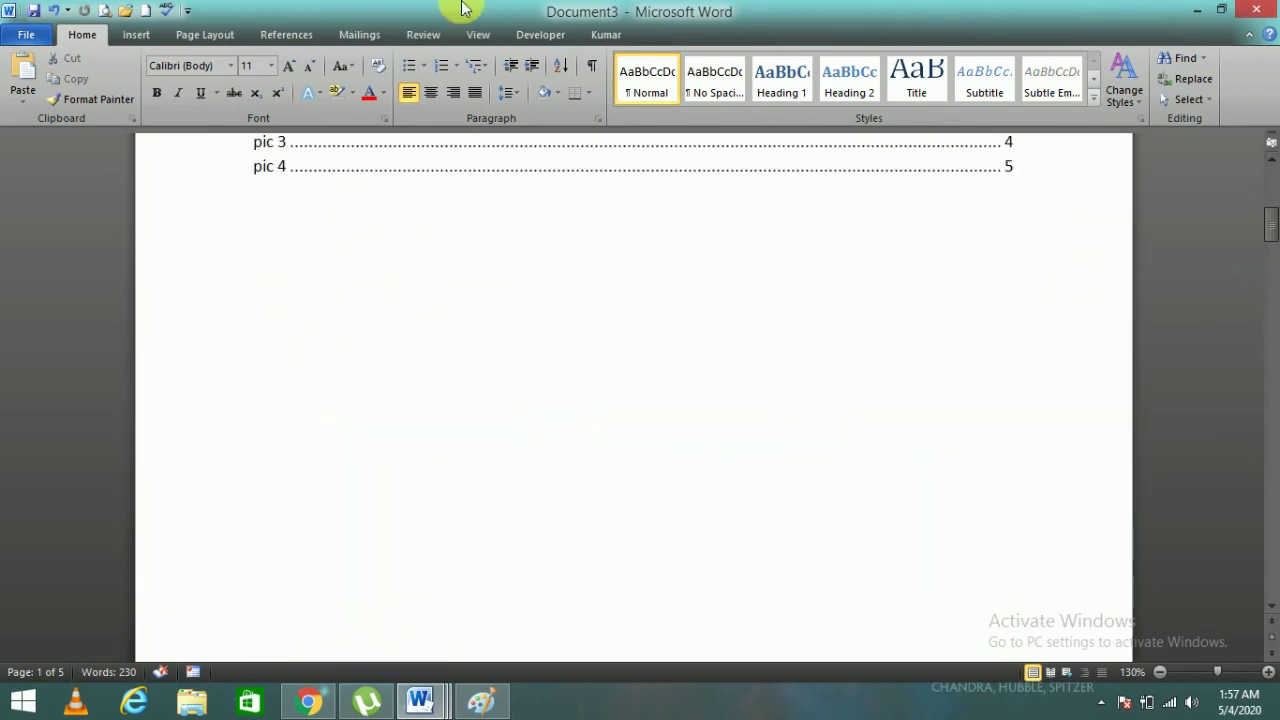
left_click(290, 34)
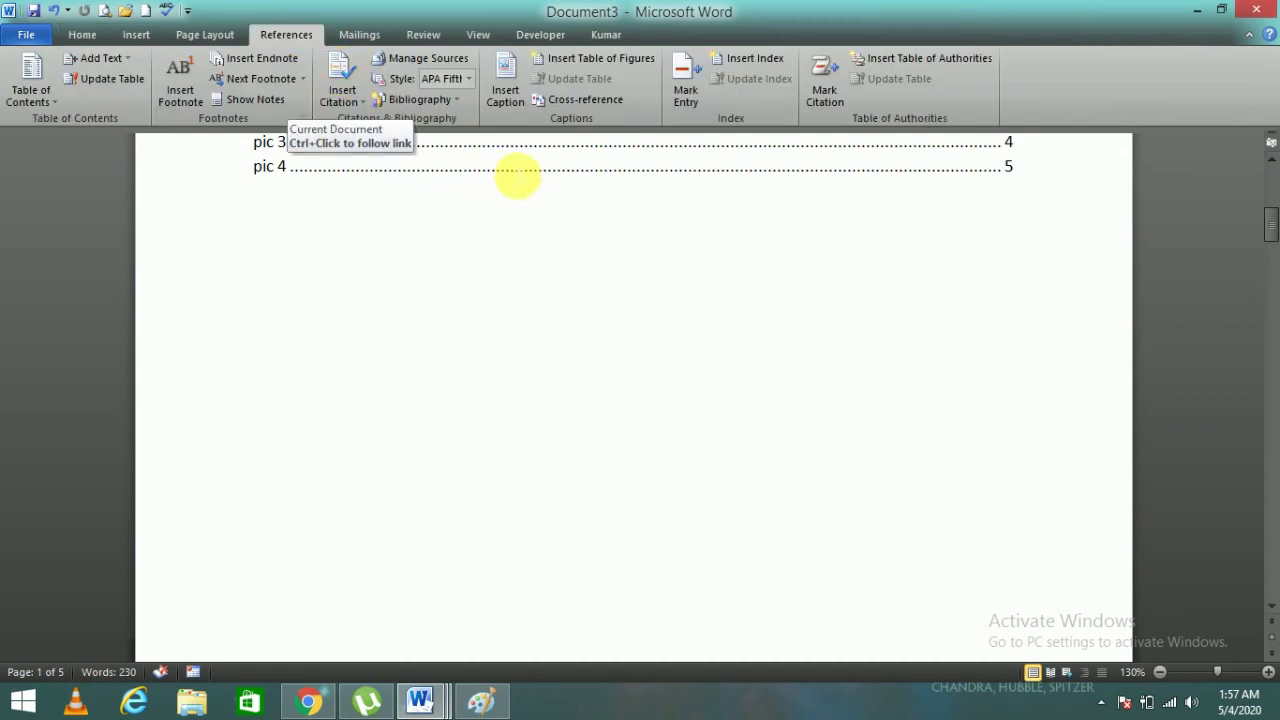
Step: Insert a two-column index listing commands 4, designed 2, diagrams 2 and look 3
left_click(755, 60)
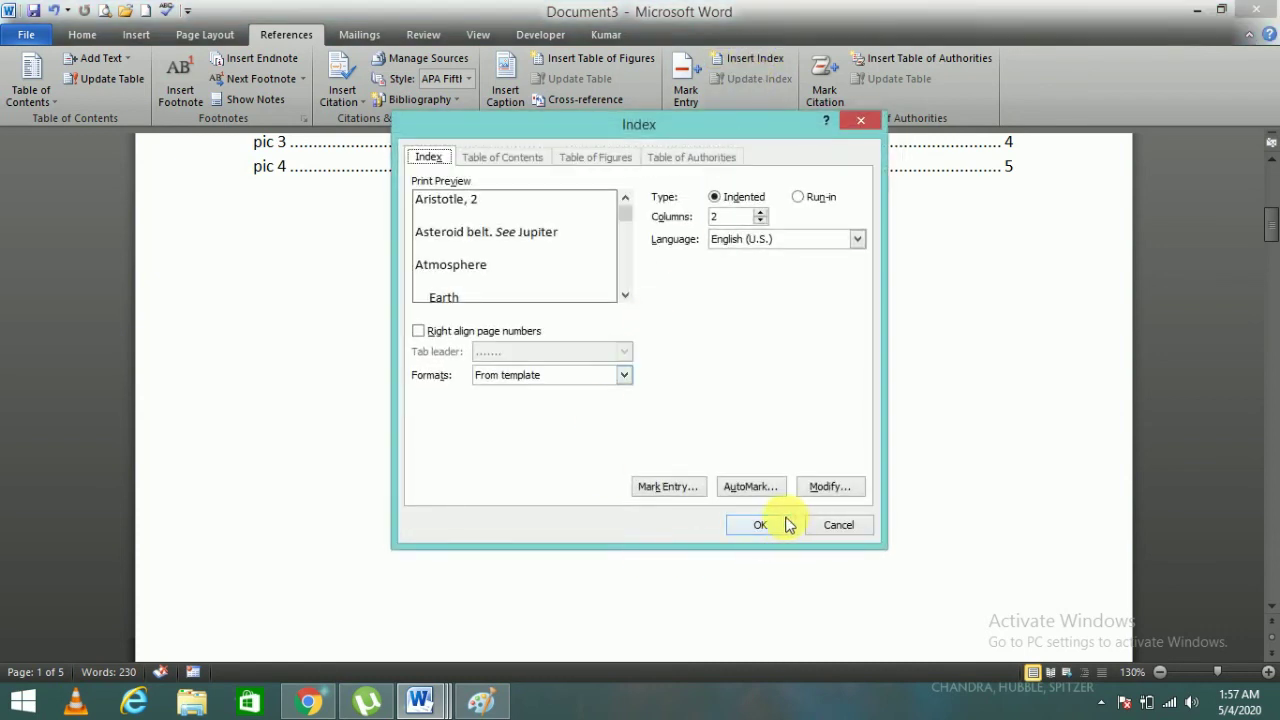
left_click(772, 522)
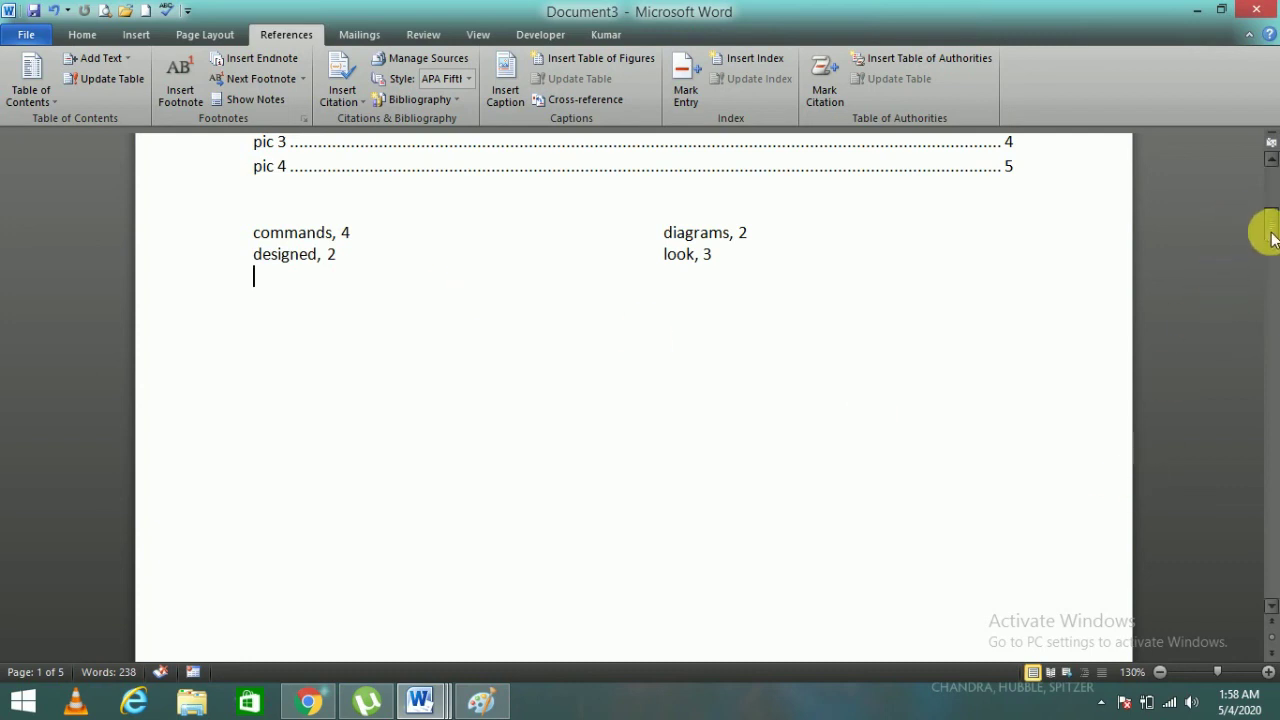
left_click_drag(1270, 237, 1260, 203)
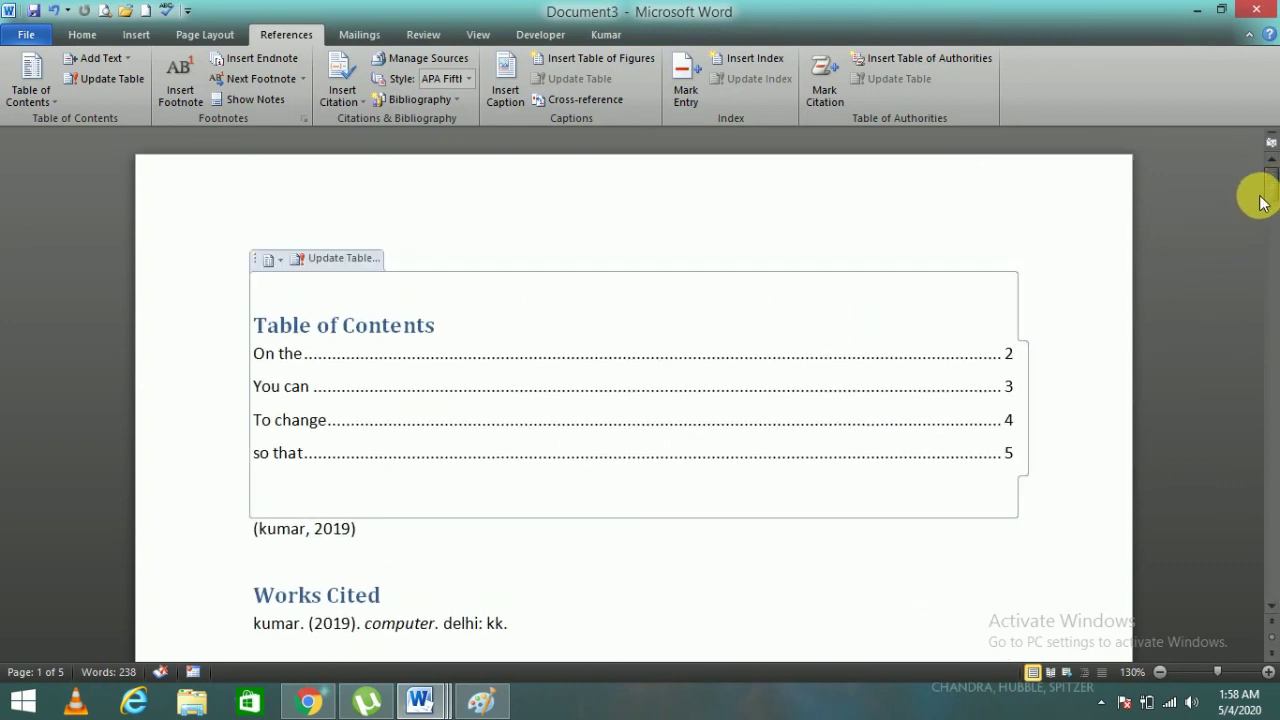
left_click_drag(1270, 192, 1272, 218)
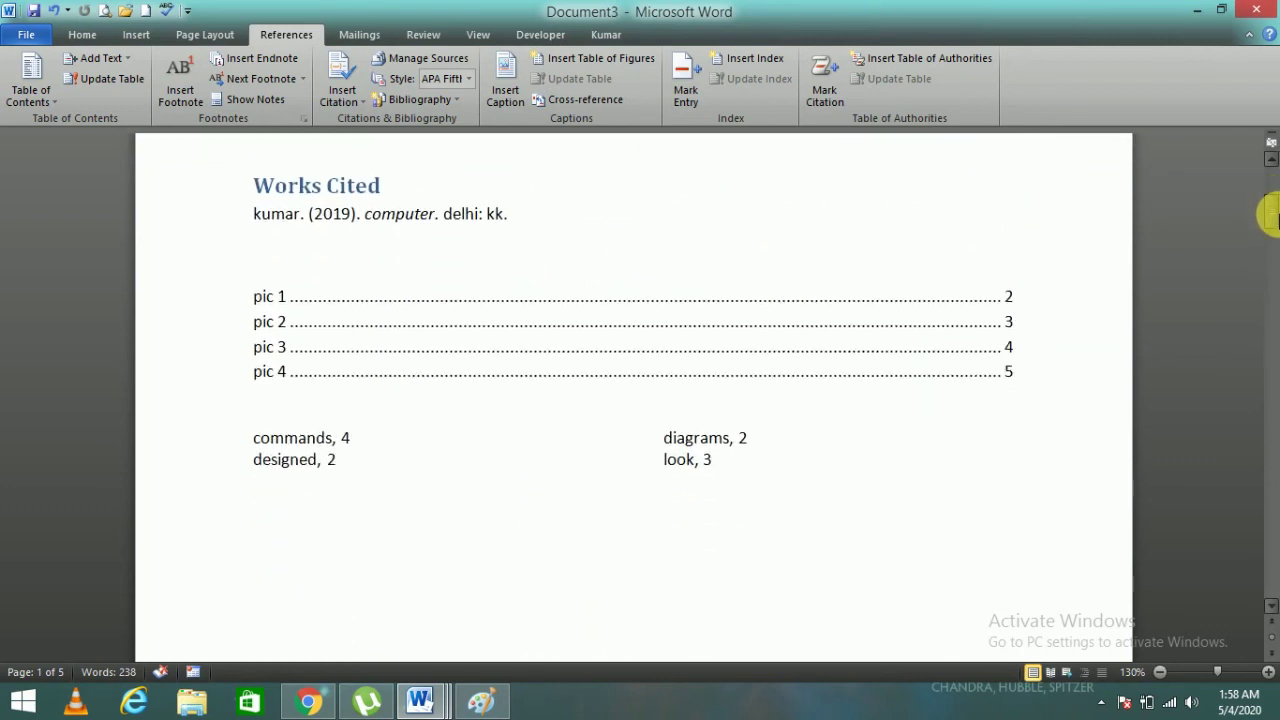